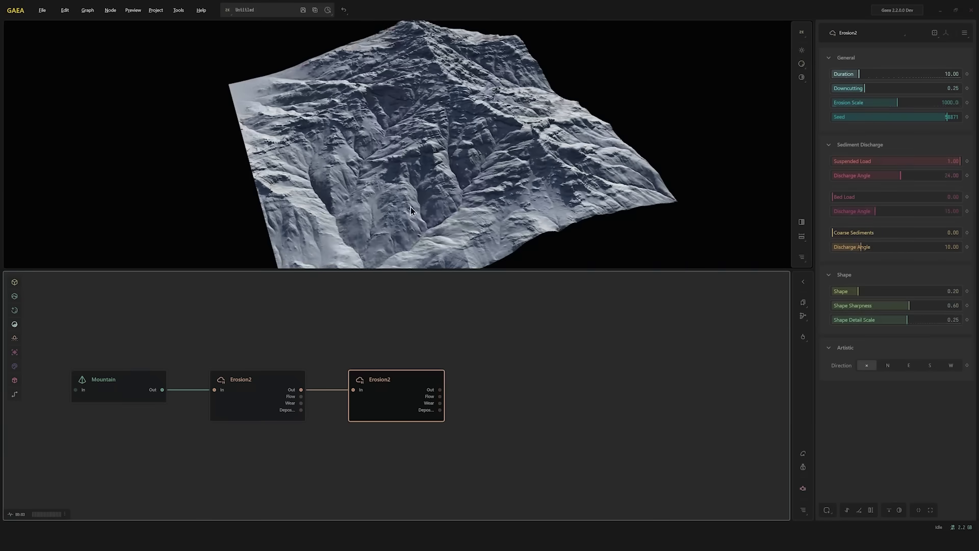
Adjust the coarse sediments amount and discharge angle of the second Erosion2 node, and add a Craggy node after it
drag(411, 206, 362, 204)
click(894, 232)
click(892, 247)
drag(413, 178, 473, 183)
key(Tab)
text(crag)
key(Return)
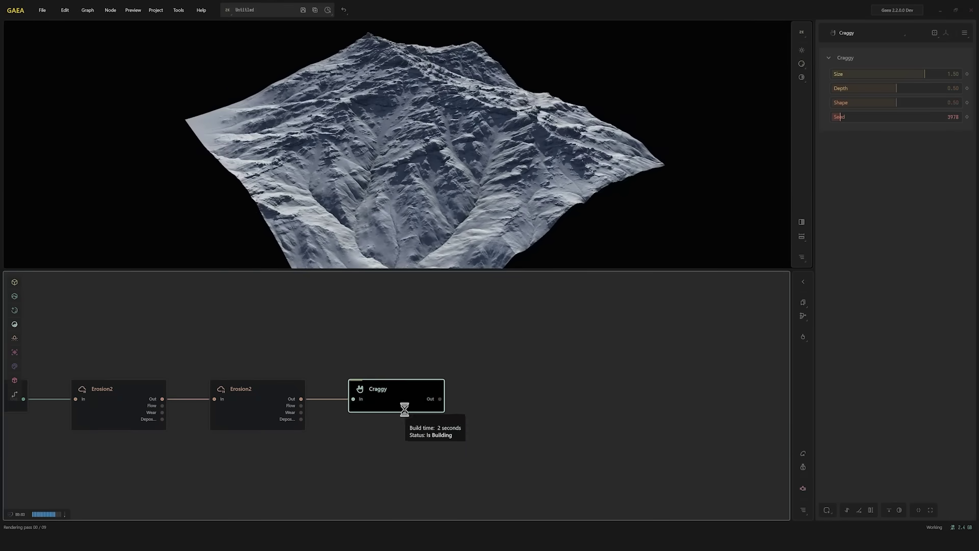
Restrict the Sandstone node to a height range from 0.44 to 0.64 and adjust its number of passes
click(827, 510)
click(866, 430)
drag(913, 480, 858, 480)
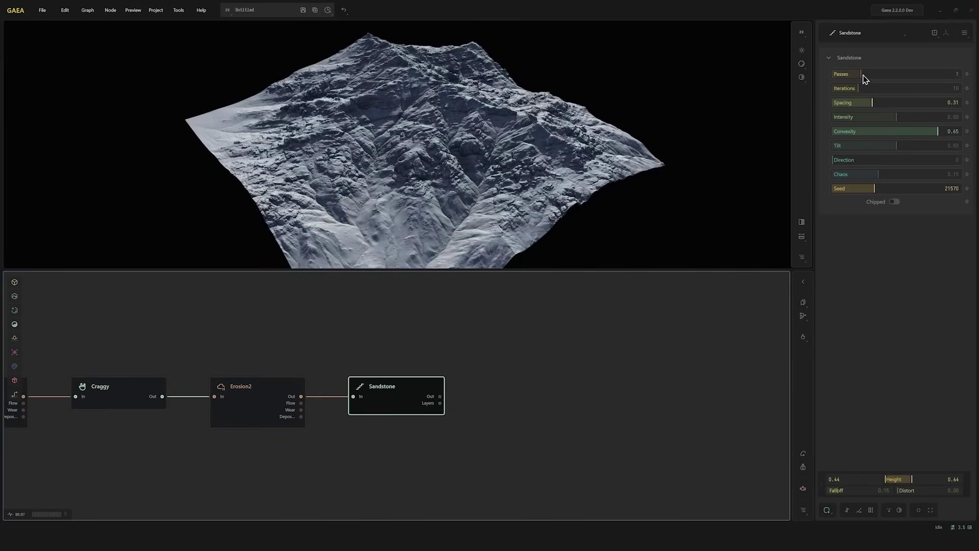
click(862, 75)
Extend the chain after Sandstone with an Erosion2 node followed by a SatMap node for colour
key(Tab)
click(428, 418)
key(Tab)
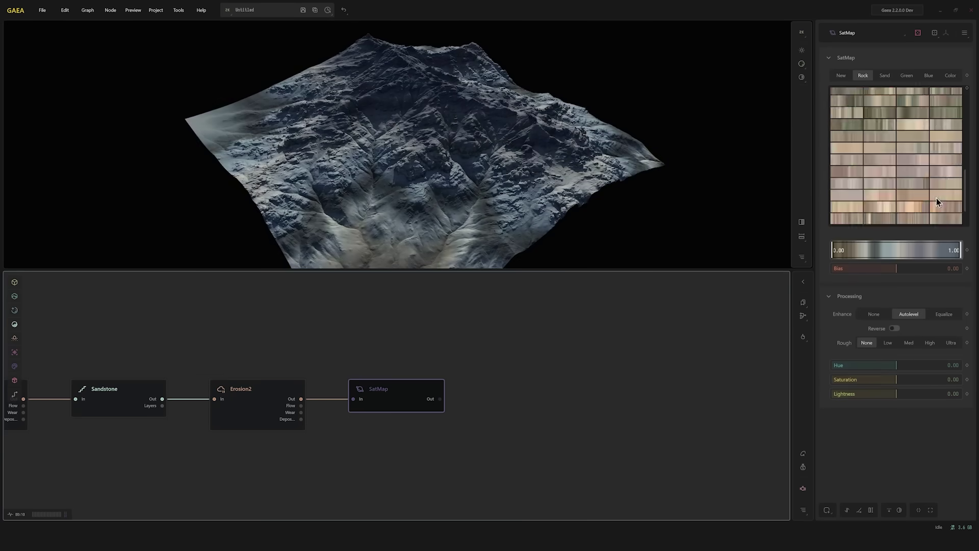
click(437, 402)
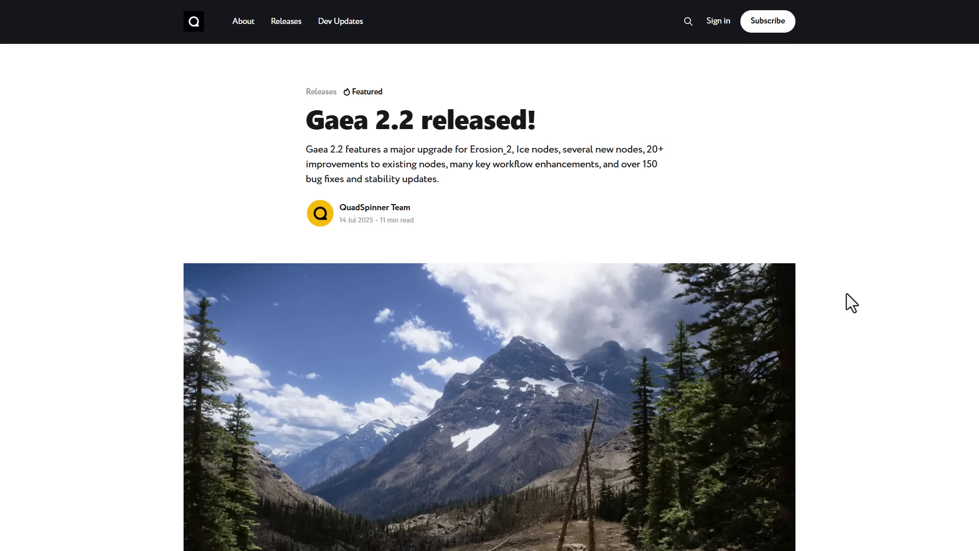
Read through the Gaea 2.2 release notes in the browser and browse the example projects in Gaea
middle_click(963, 289)
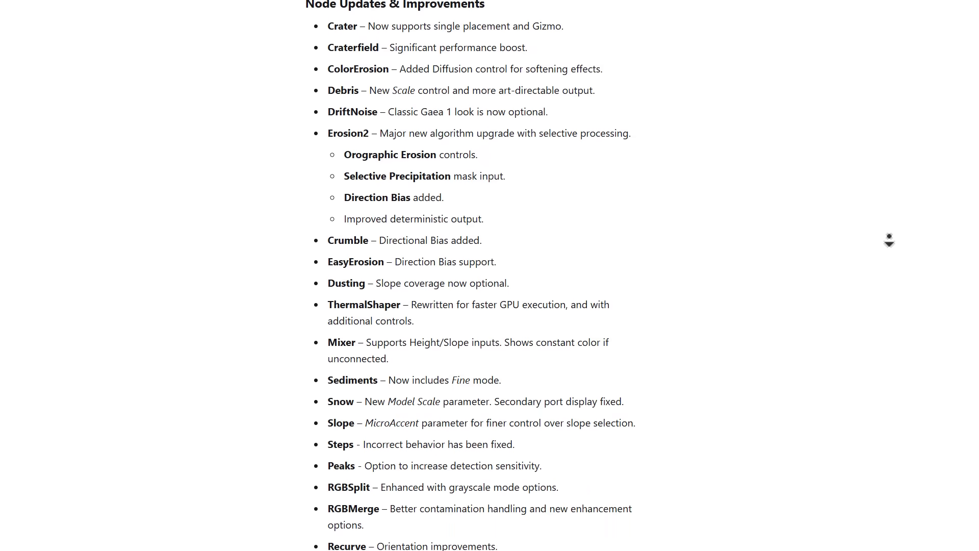
scroll(889, 240, up, 10)
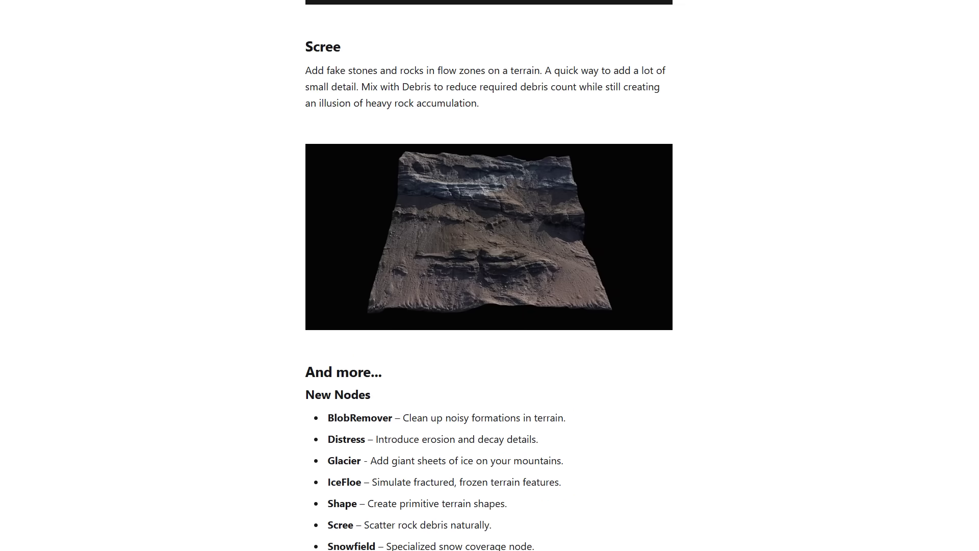
scroll(876, 295, up, 15)
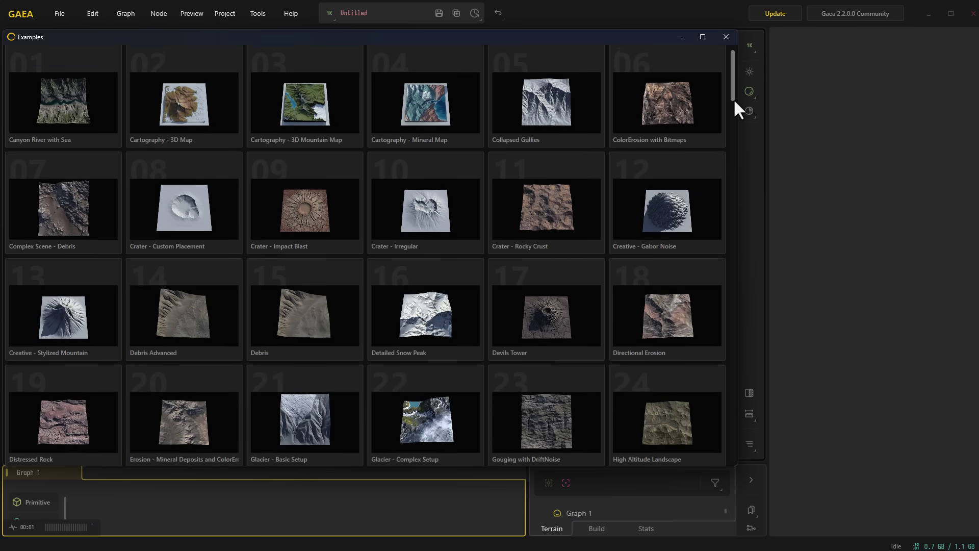
drag(733, 99, 732, 409)
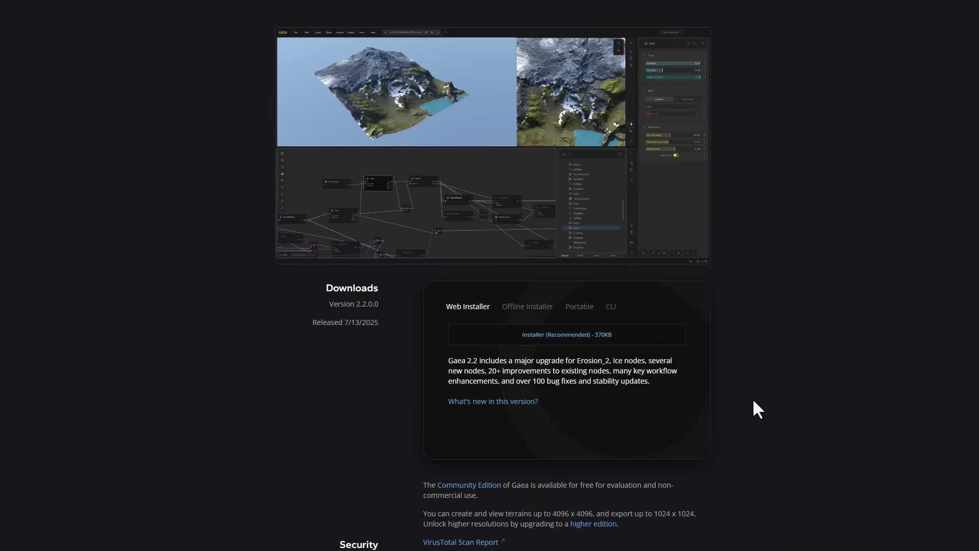
Review the Gaea download page in the browser and the Gaea2Unreal plugin pages, through to the Gaea2Unreal-UE-5.6.zip release on GitHub
scroll(753, 401, down, 1)
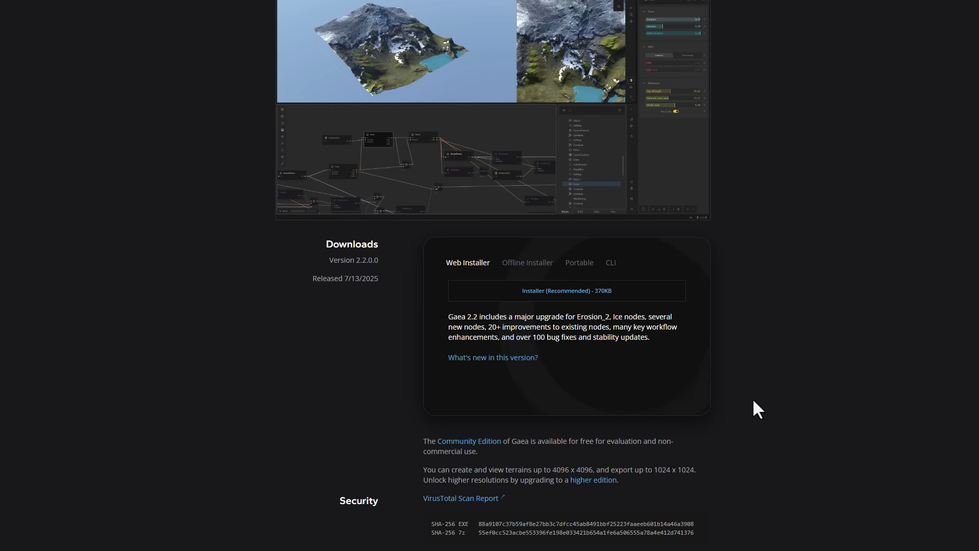
scroll(720, 396, up, 4)
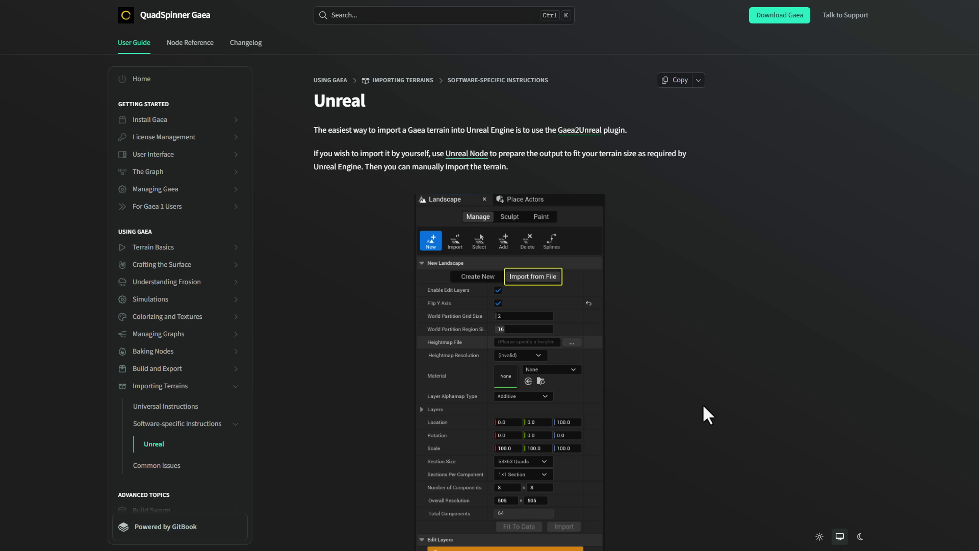
scroll(681, 384, down, 9)
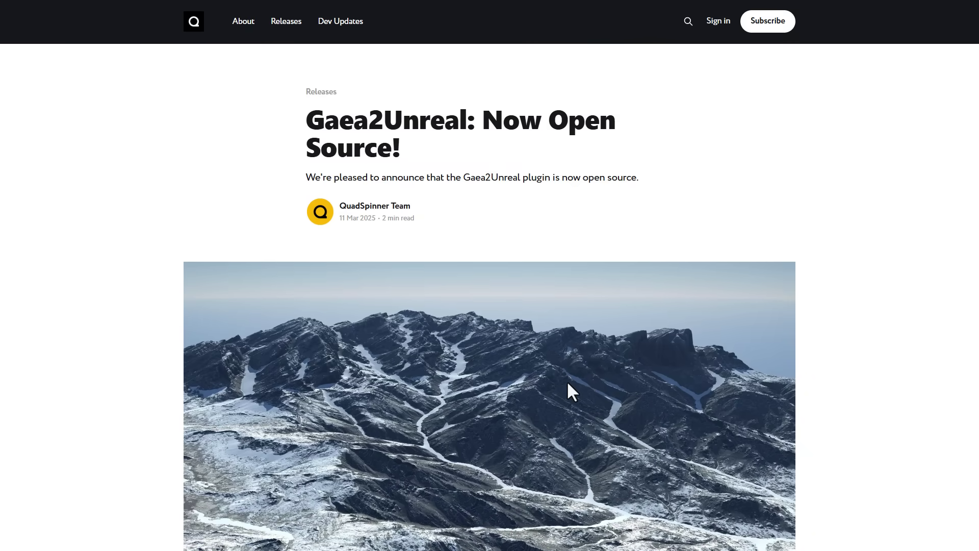
scroll(571, 393, down, 7)
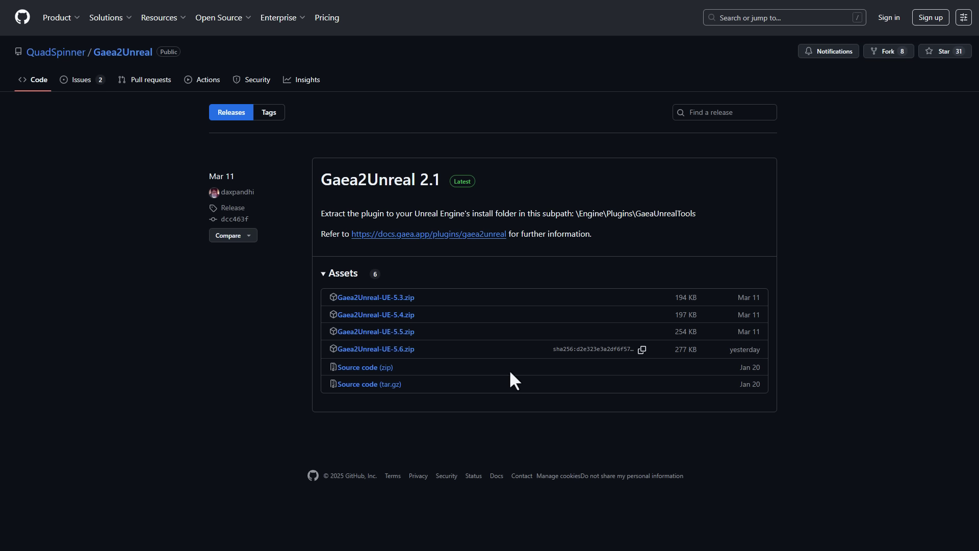
drag(764, 350, 279, 359)
click(280, 360)
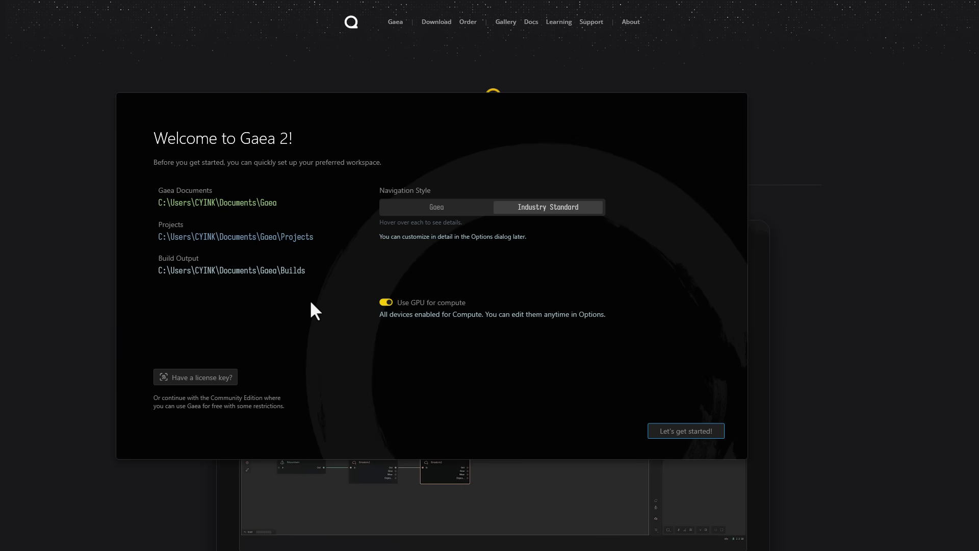
Complete the Gaea 2 welcome setup, keeping Industry Standard navigation and GPU compute enabled
drag(447, 98, 501, 107)
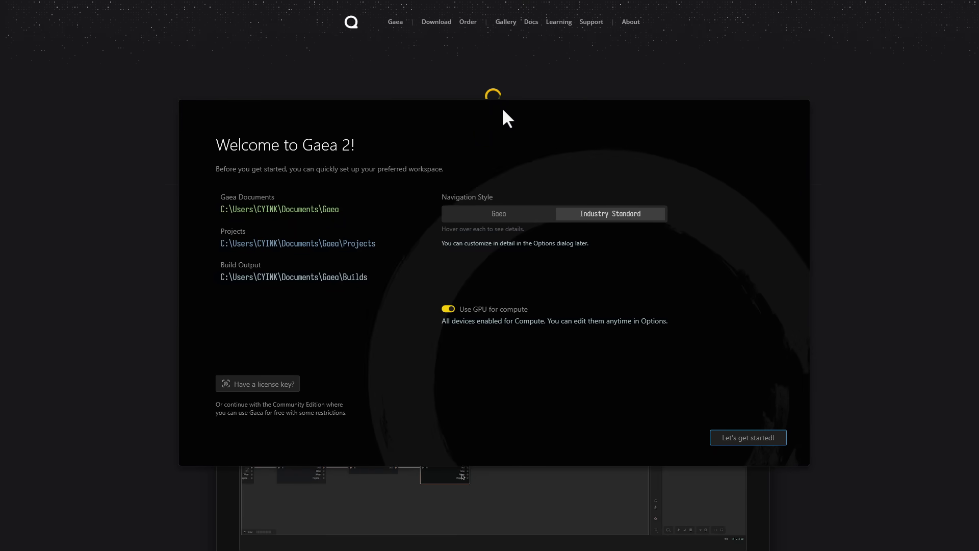
click(760, 442)
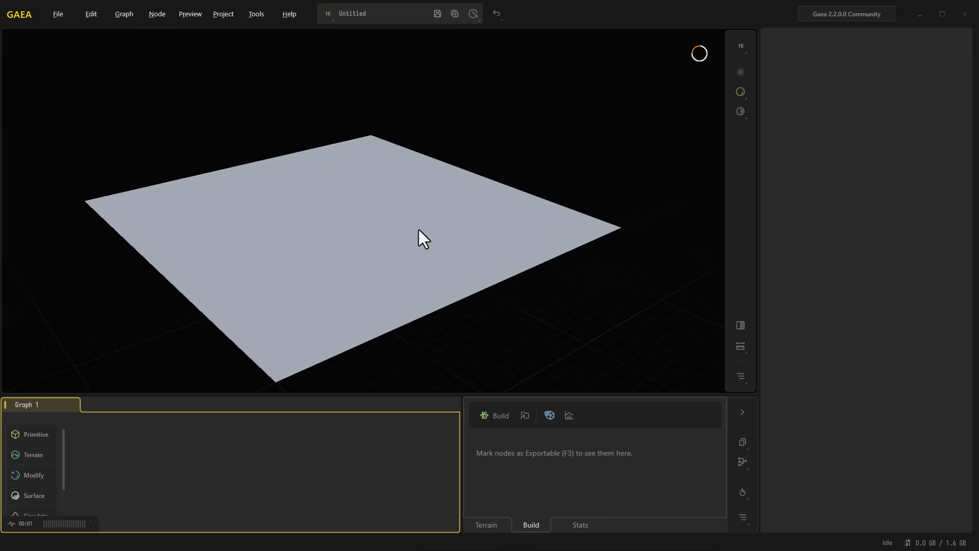
Try orbiting, zooming and panning around the flat terrain in the viewport, and make the node graph area taller
drag(418, 229, 456, 239)
right_drag(456, 239, 390, 268)
middle_drag(354, 230, 282, 245)
drag(282, 244, 235, 270)
drag(382, 396, 383, 335)
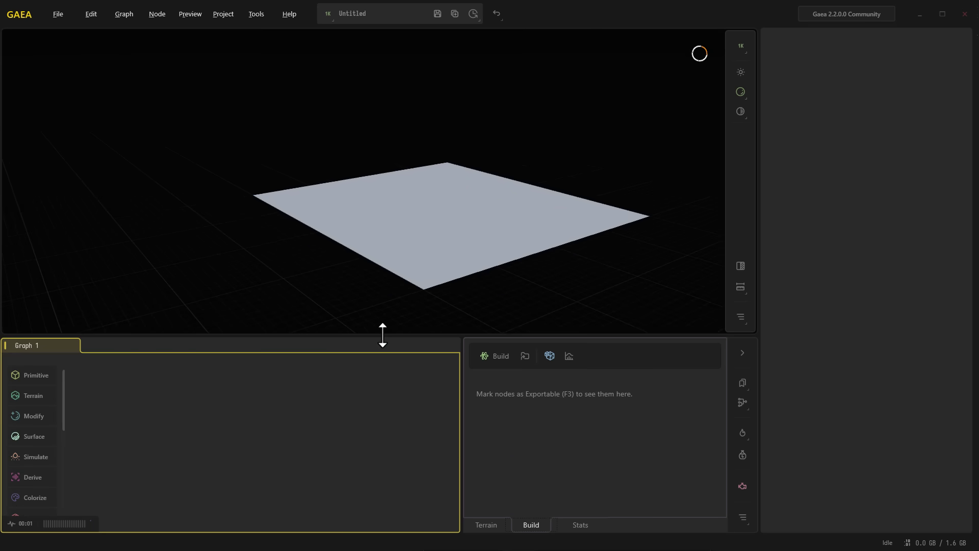
Add a Mountain node to the graph and set its scale to 0.37 and height to 2.19
right_click(186, 425)
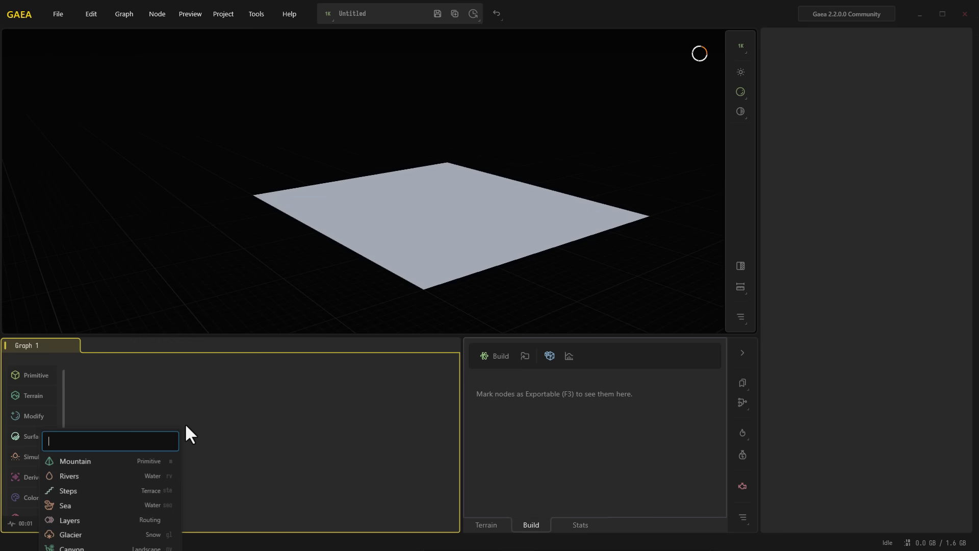
click(151, 461)
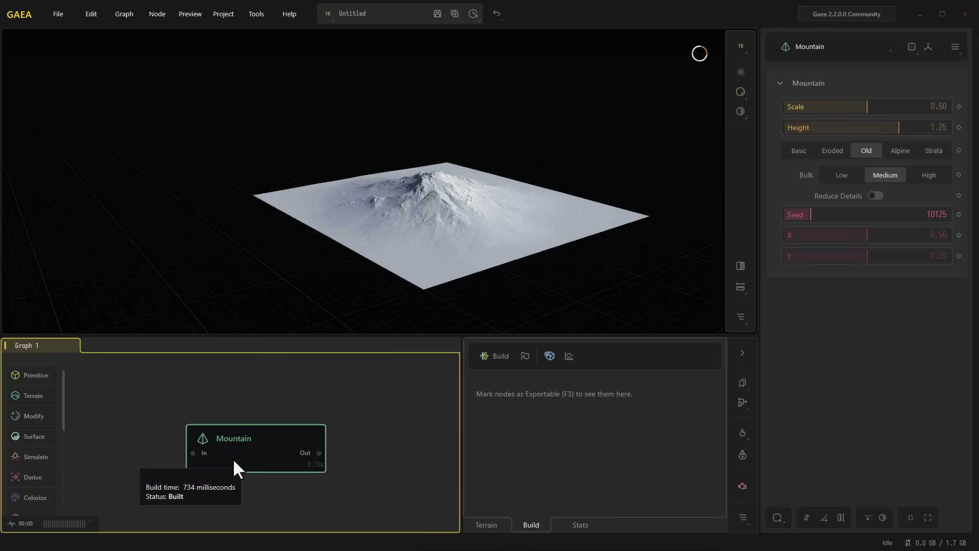
drag(236, 458, 175, 438)
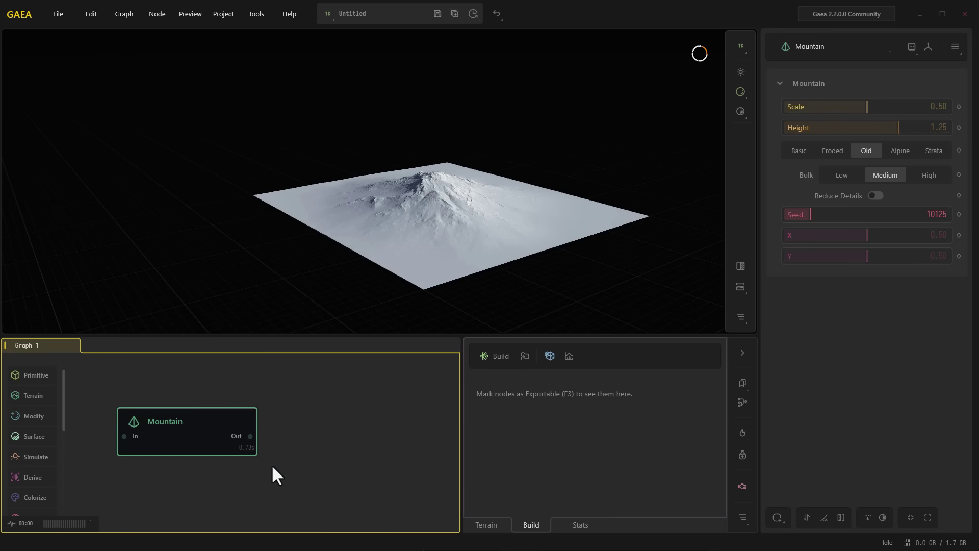
mouse_move(852, 108)
mouse_down()
mouse_move(895, 108)
mouse_move(929, 127)
mouse_move(844, 106)
mouse_up()
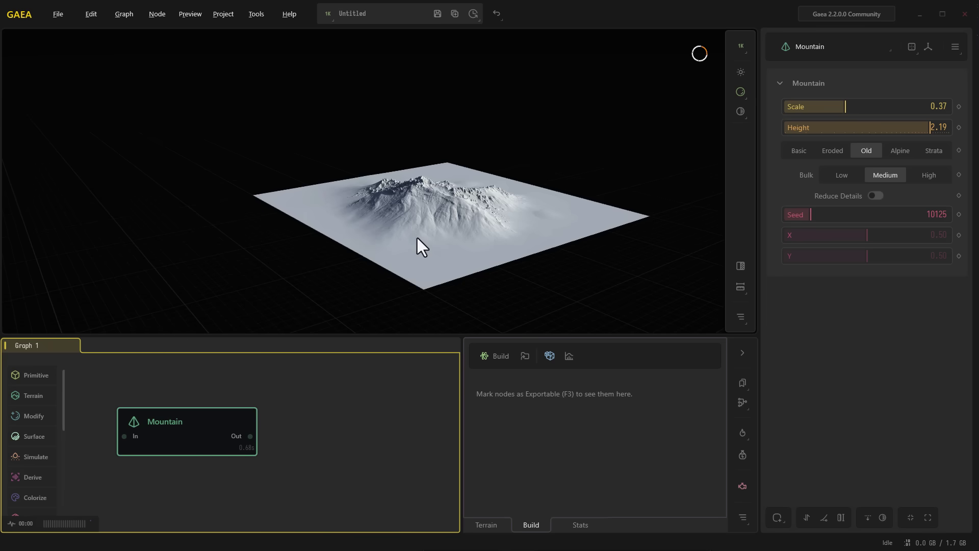
Add a Rivers node connected to the Mountain node's output
drag(250, 436, 300, 434)
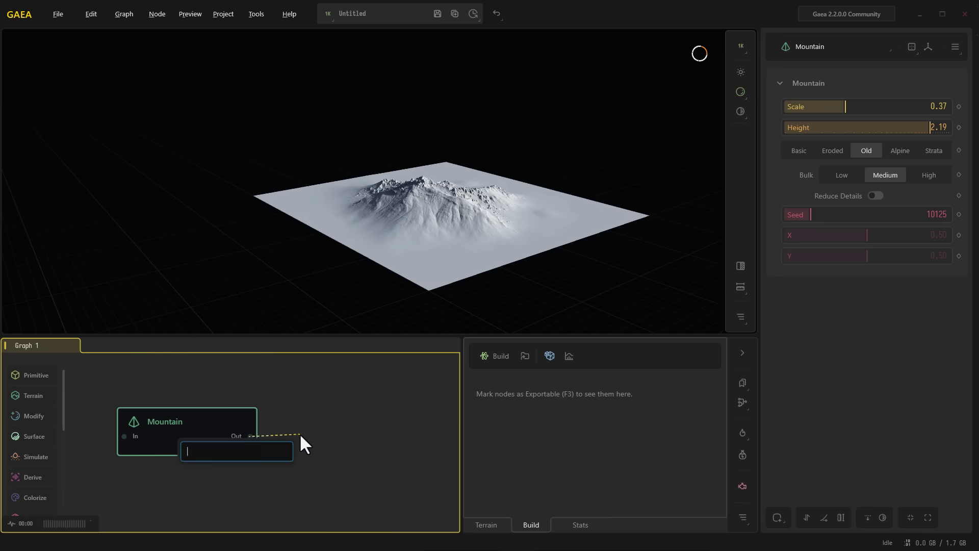
text(river)
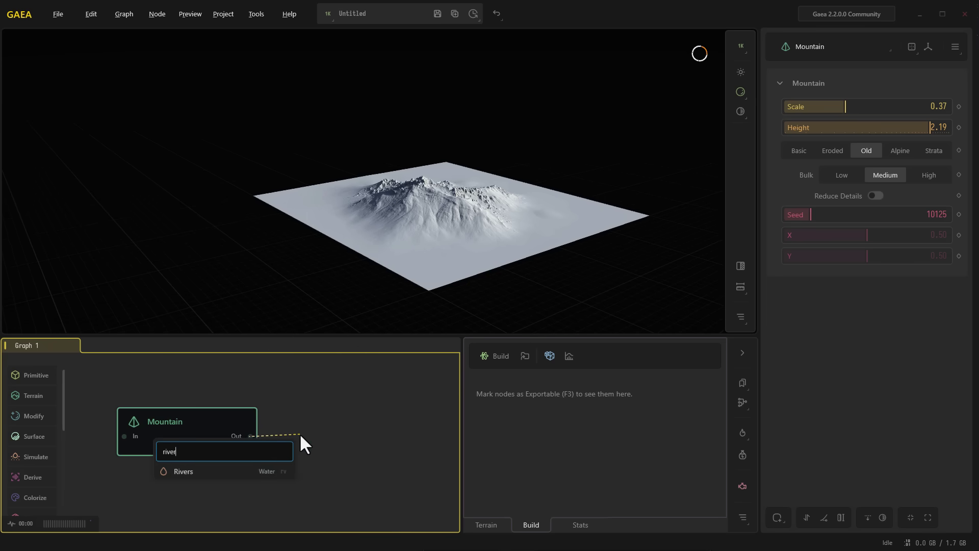
click(259, 472)
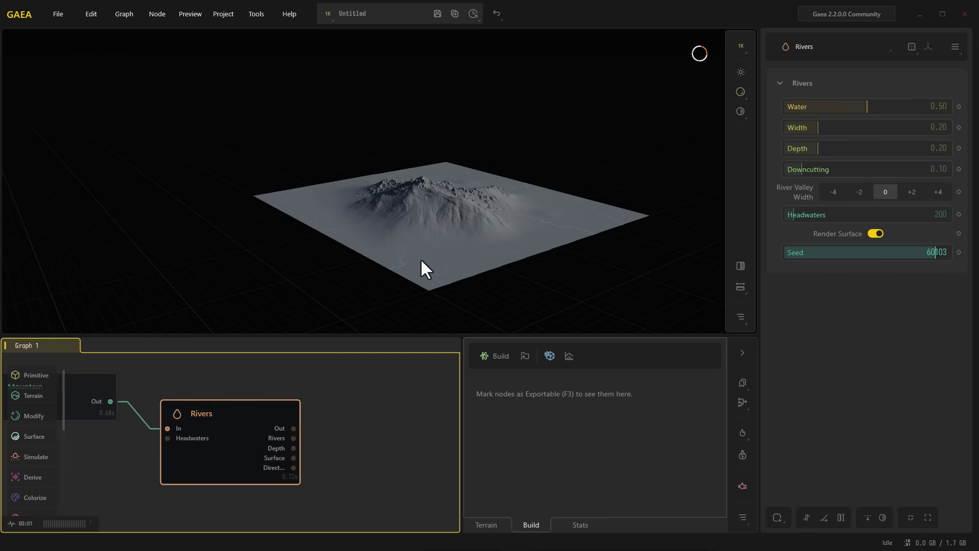
Set the Rivers node's depth to 0.60, downcutting to 0.61 and width to 0.63
scroll(393, 229, up, 5)
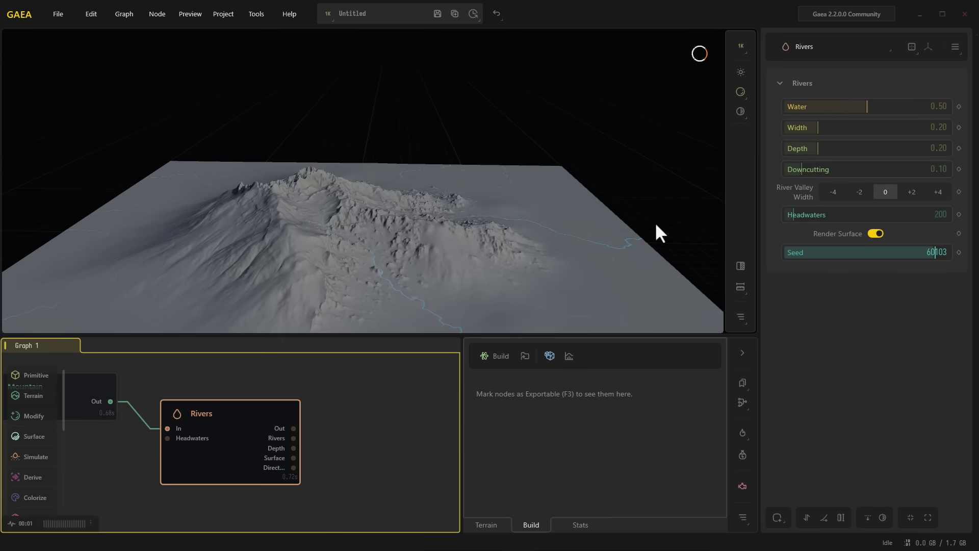
drag(817, 149, 882, 148)
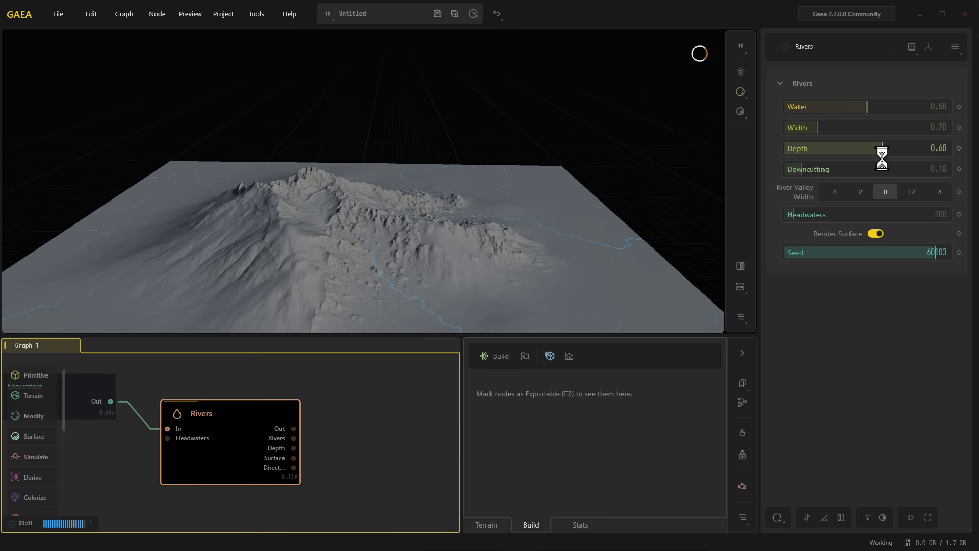
drag(807, 172, 885, 169)
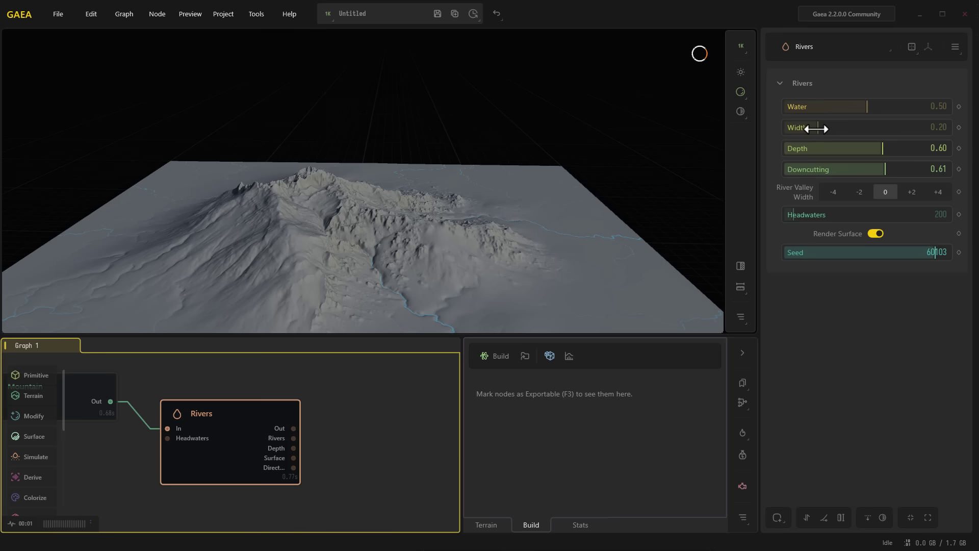
drag(844, 132, 886, 134)
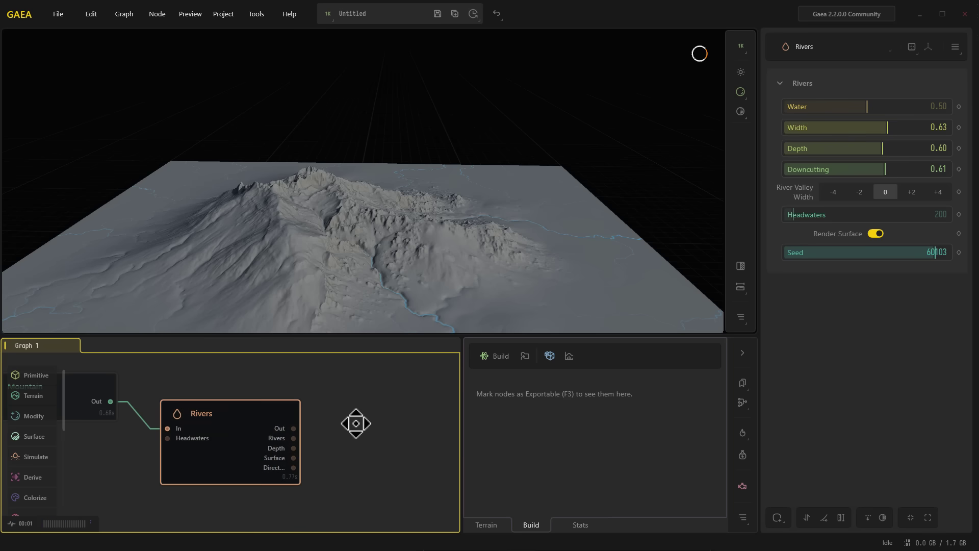
Move the Rivers node lower in the graph and branch a Sea node from the Mountain node's output
middle_drag(356, 423, 373, 433)
drag(275, 454, 244, 529)
drag(127, 409, 212, 404)
text(s)
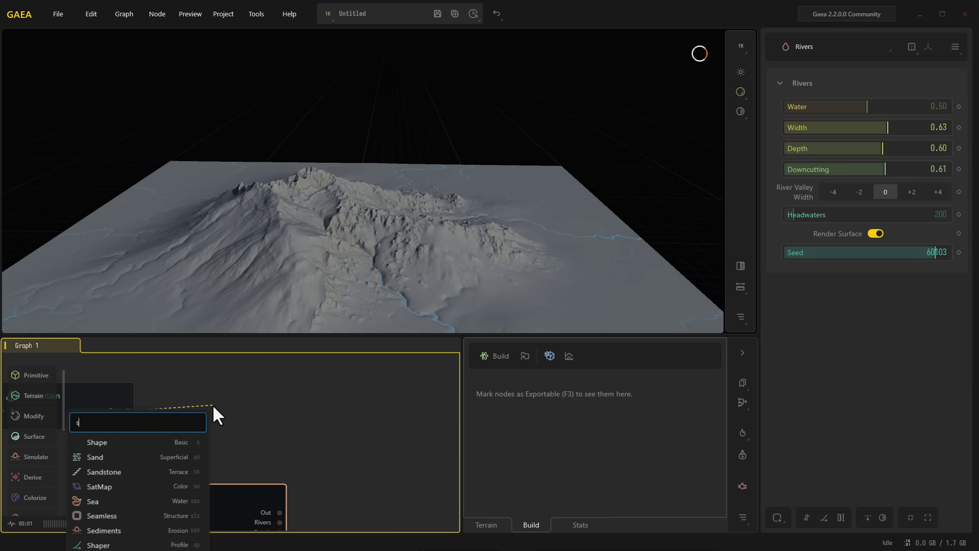
text(ea)
click(142, 443)
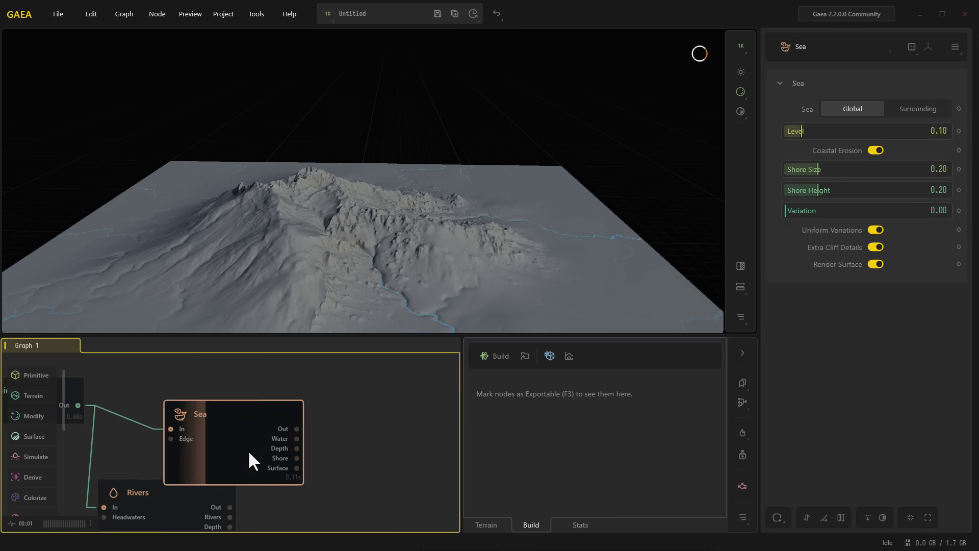
Arrange the Sea node directly above the Rivers node so the two branches are aligned
drag(257, 423, 331, 385)
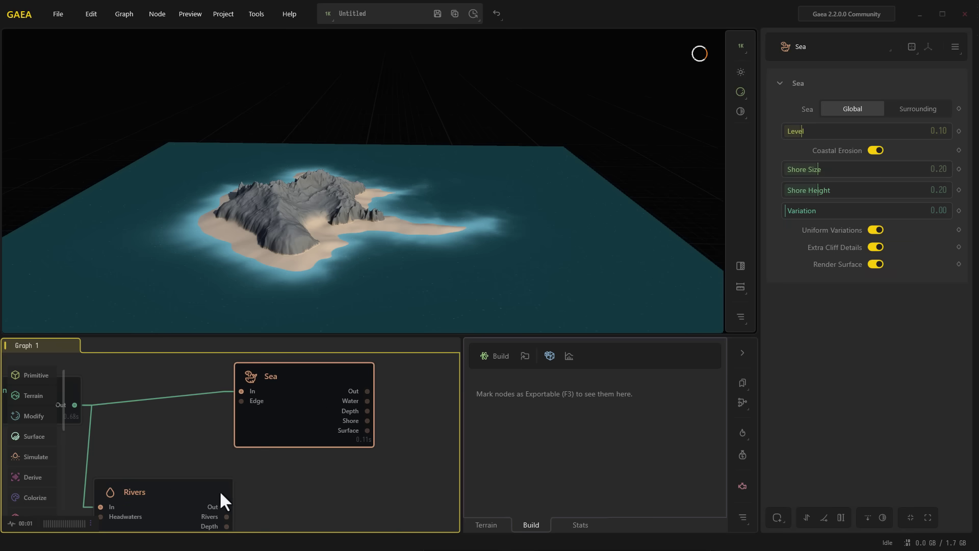
drag(181, 482, 251, 478)
drag(295, 401, 224, 399)
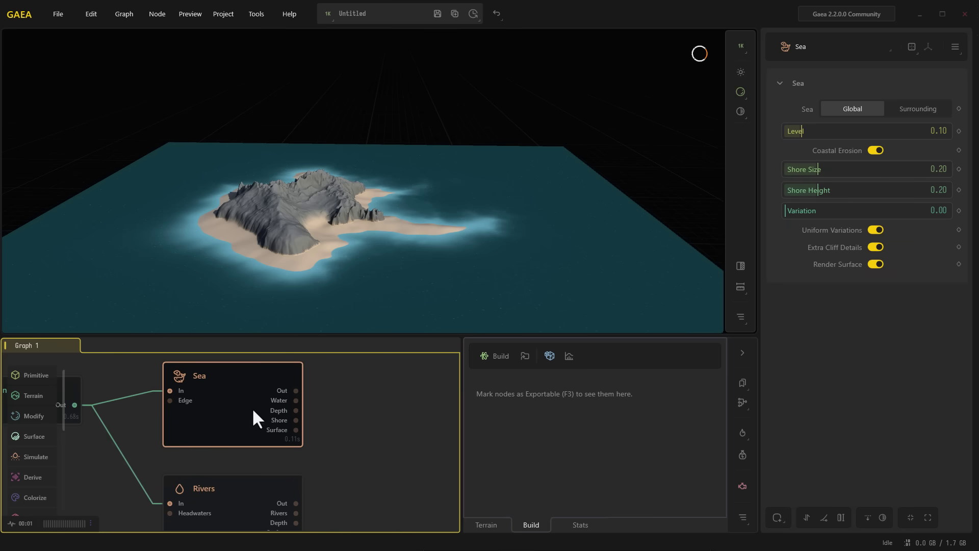
Set the Sea node's level to 0.04, shore size to 0.06, shore height to 0.51 and variation to 0.26, keeping coastal erosion enabled
click(235, 501)
click(241, 414)
mouse_move(804, 133)
mouse_down()
mouse_move(835, 131)
mouse_move(789, 131)
mouse_up()
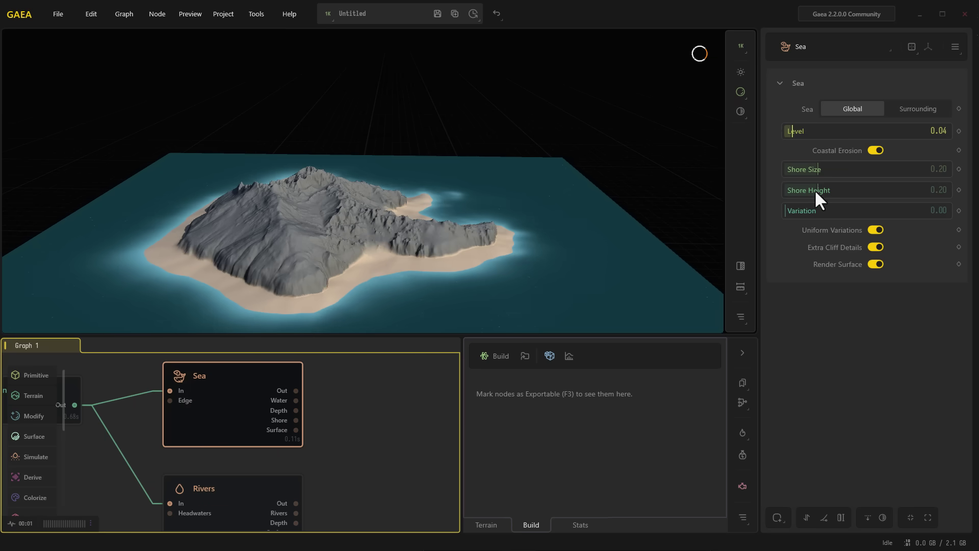
drag(796, 170, 885, 190)
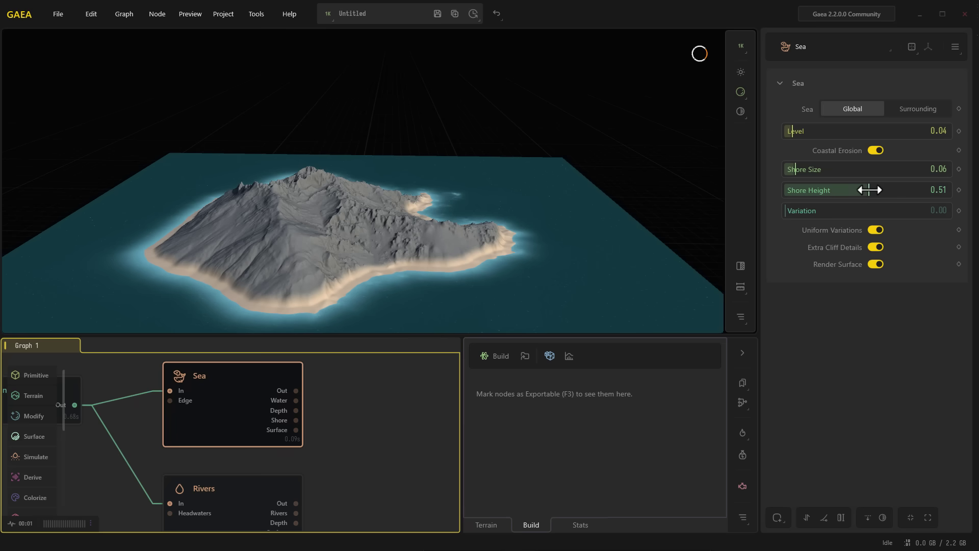
drag(788, 210, 827, 210)
click(875, 151)
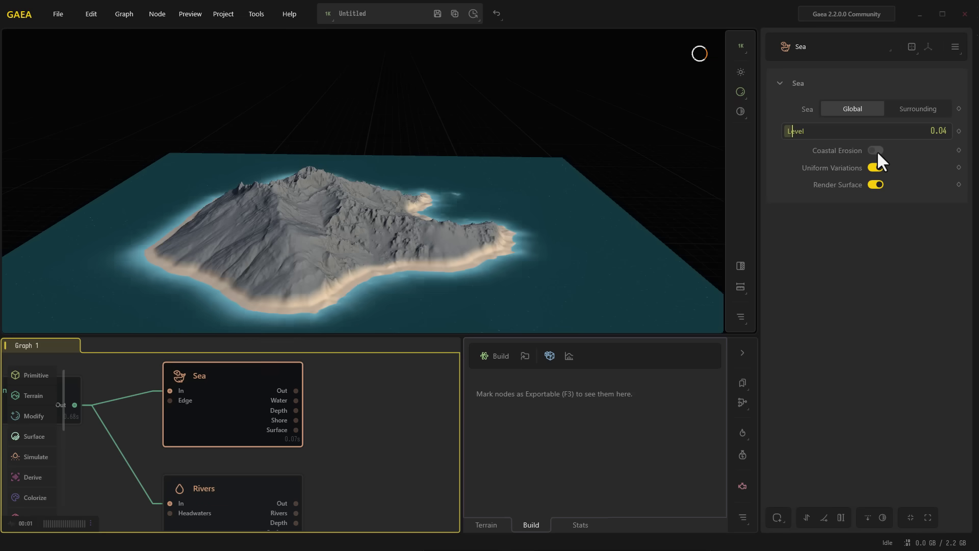
click(877, 150)
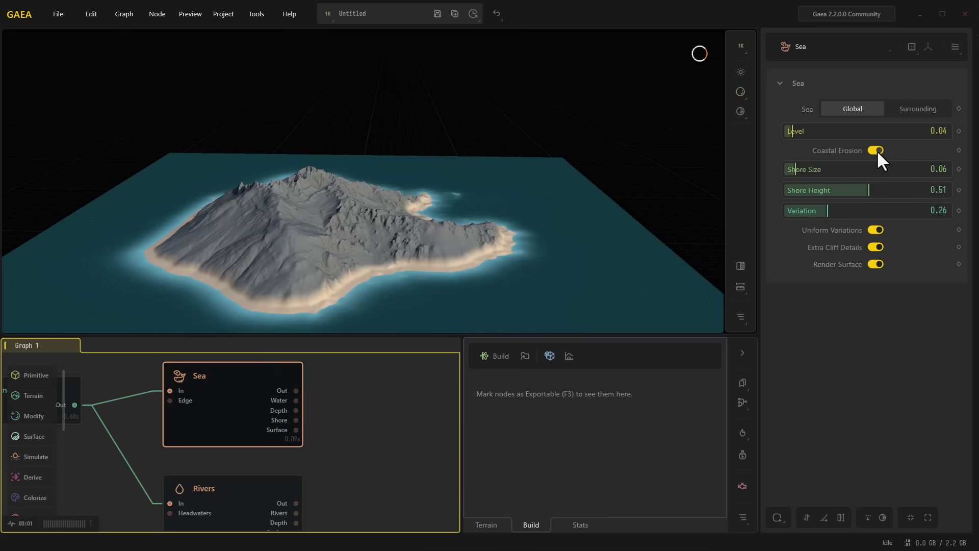
Delete the Sea and Rivers nodes and select the remaining Mountain node
drag(380, 388, 258, 500)
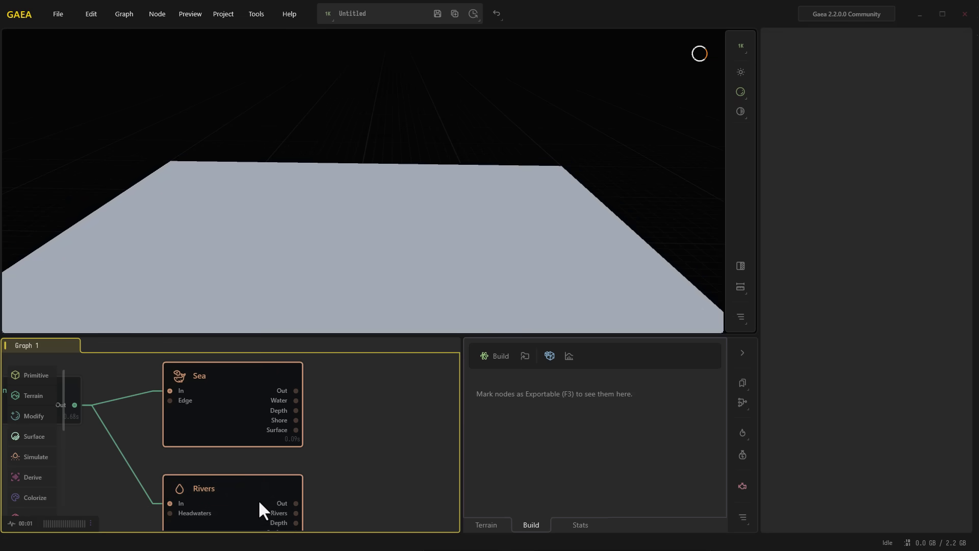
key(Delete)
middle_drag(253, 475, 363, 479)
click(115, 404)
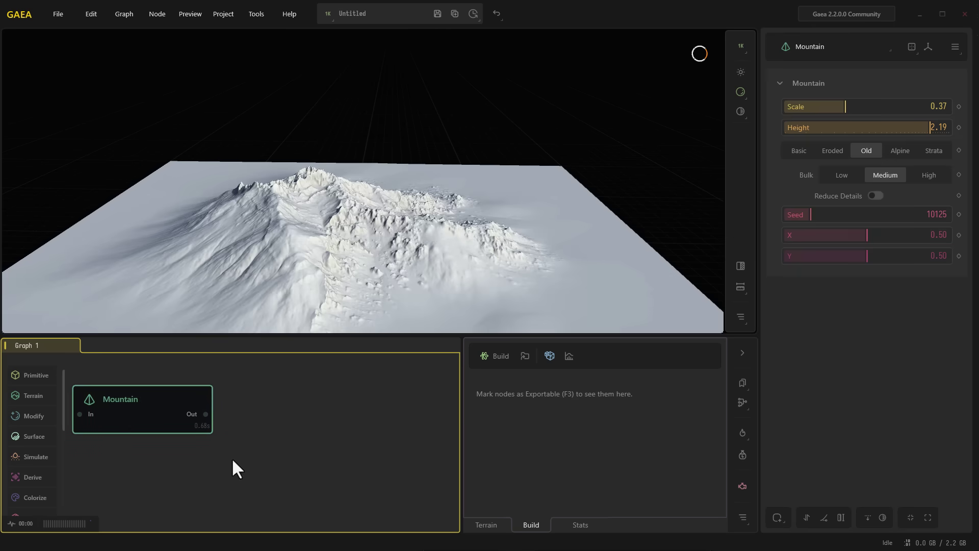
Add a Crater node fed by the Mountain node's output, and enlarge the graph area
middle_drag(231, 463, 292, 427)
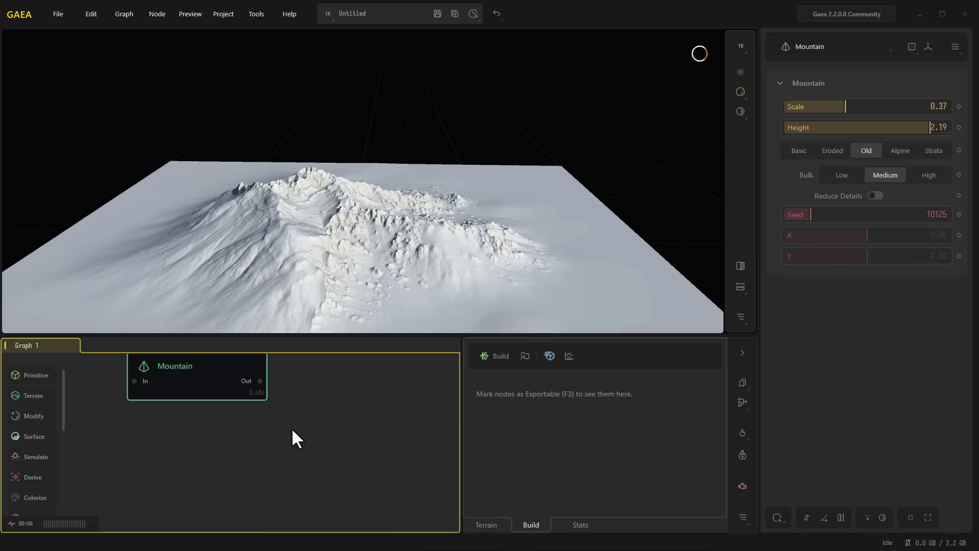
key(Tab)
text(cra)
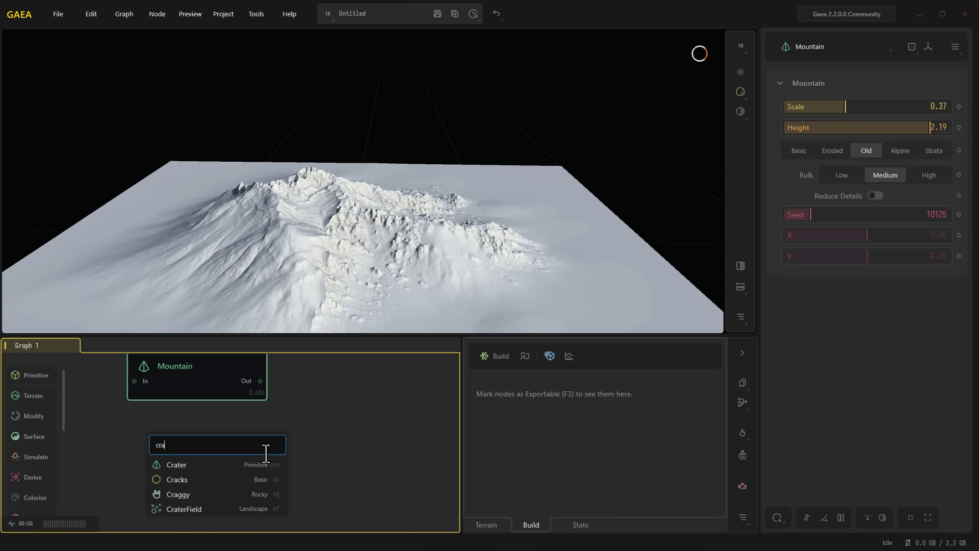
click(239, 464)
drag(281, 505, 363, 485)
drag(421, 277, 398, 299)
drag(354, 282, 308, 396)
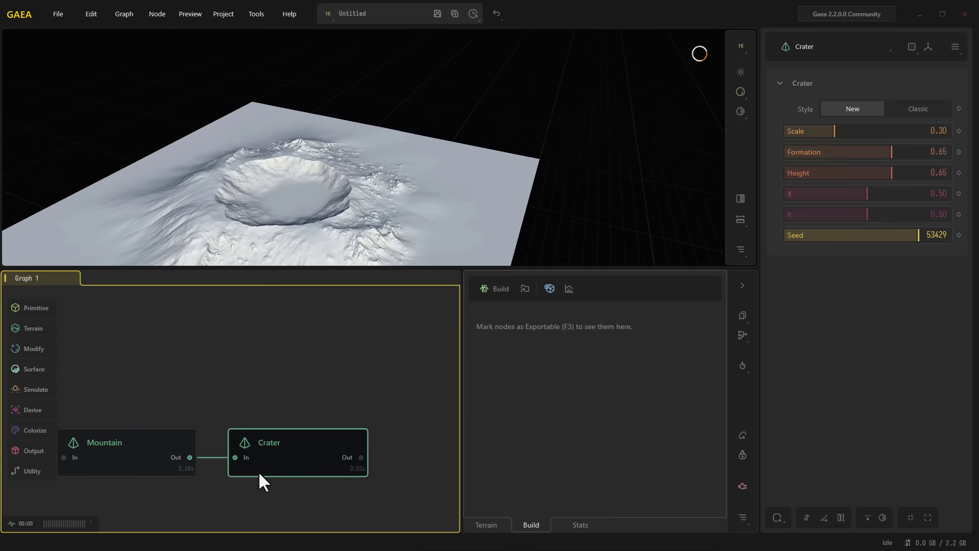
Branch a Steps node from the Mountain node's output, arrange it above the Crater node and preview both results
drag(127, 460, 174, 350)
drag(221, 349, 284, 335)
click(220, 416)
middle_drag(321, 497, 341, 448)
drag(213, 453, 268, 439)
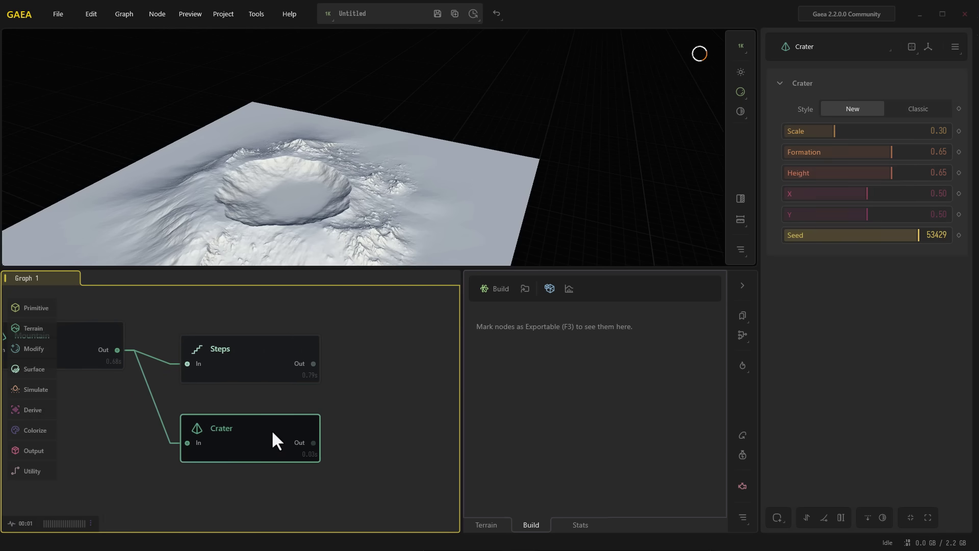
click(255, 356)
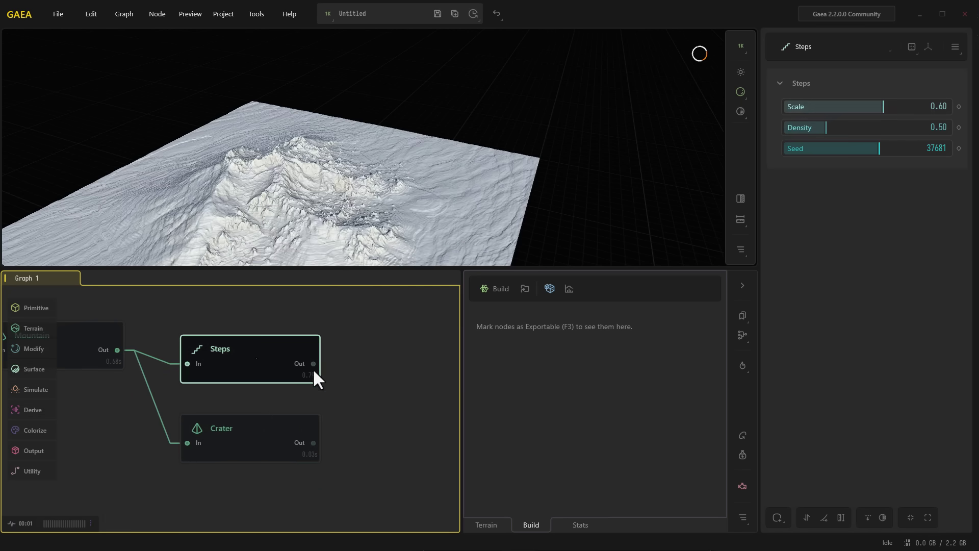
click(273, 439)
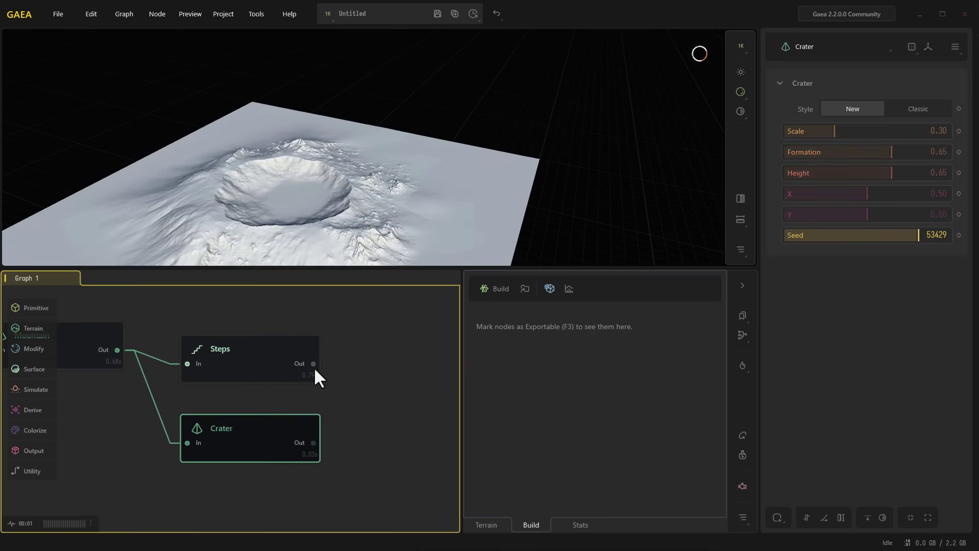
Merge the Steps and Crater outputs with a Combine node in Blend mode and inspect the blended terrain
drag(309, 362, 313, 442)
drag(423, 386, 383, 384)
drag(395, 165, 316, 191)
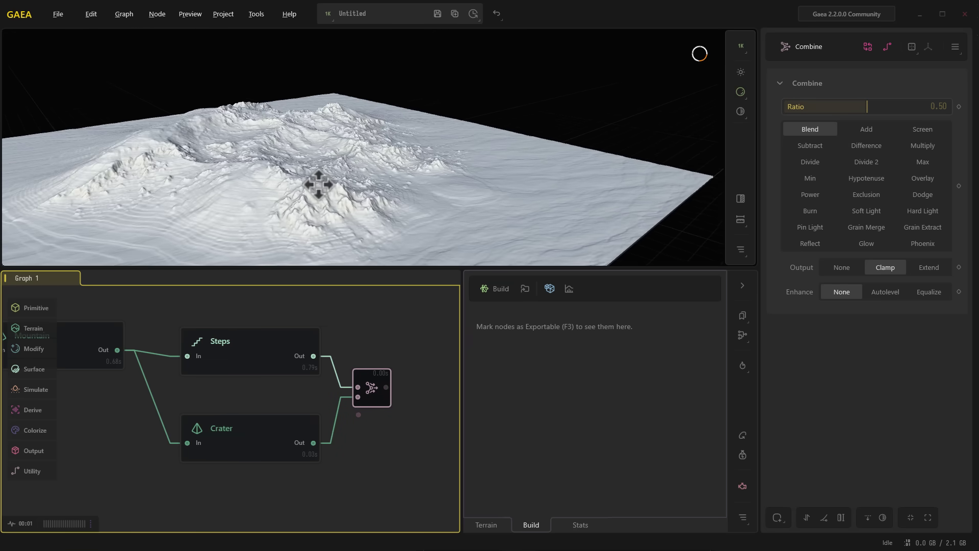
Set the Steps node's scale to 0.72, density to 1.29 and seed to 25818
click(231, 343)
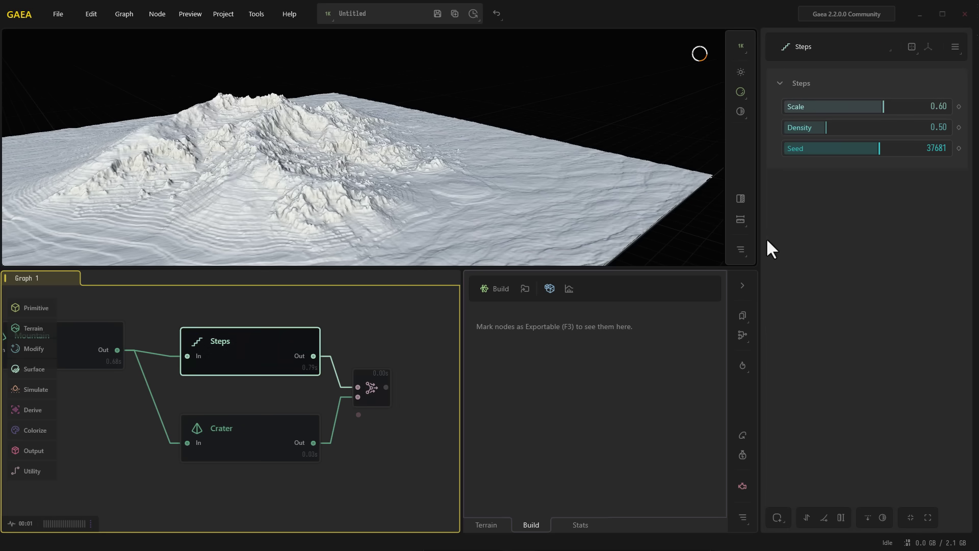
click(871, 107)
drag(870, 107, 850, 149)
click(872, 128)
Set the Combine node's blend ratio to 0.45
middle_drag(391, 467, 346, 468)
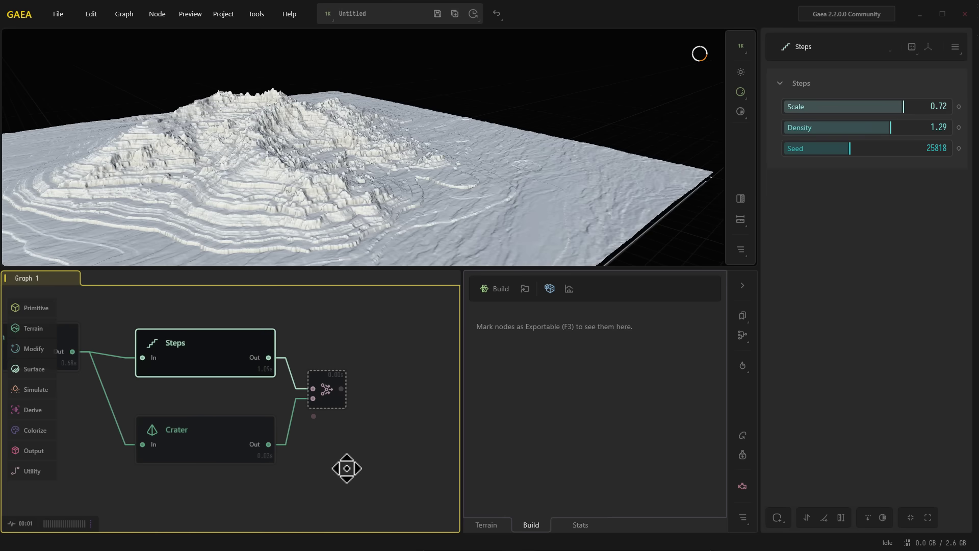
click(328, 387)
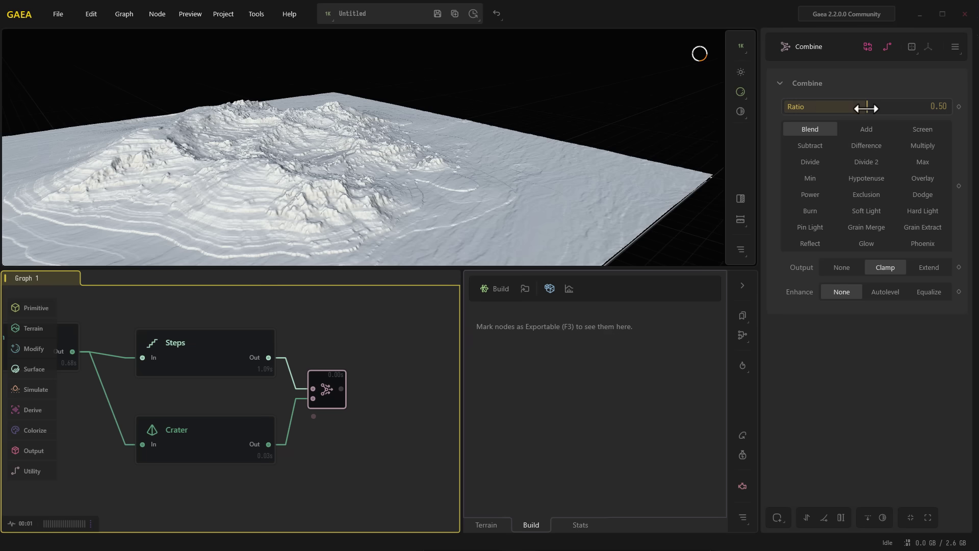
mouse_move(859, 108)
mouse_down()
mouse_move(819, 106)
mouse_move(917, 106)
mouse_move(858, 106)
mouse_up()
Add a Stones scatter node to the Combine node's output and set its density to 0.16
middle_drag(368, 432, 245, 448)
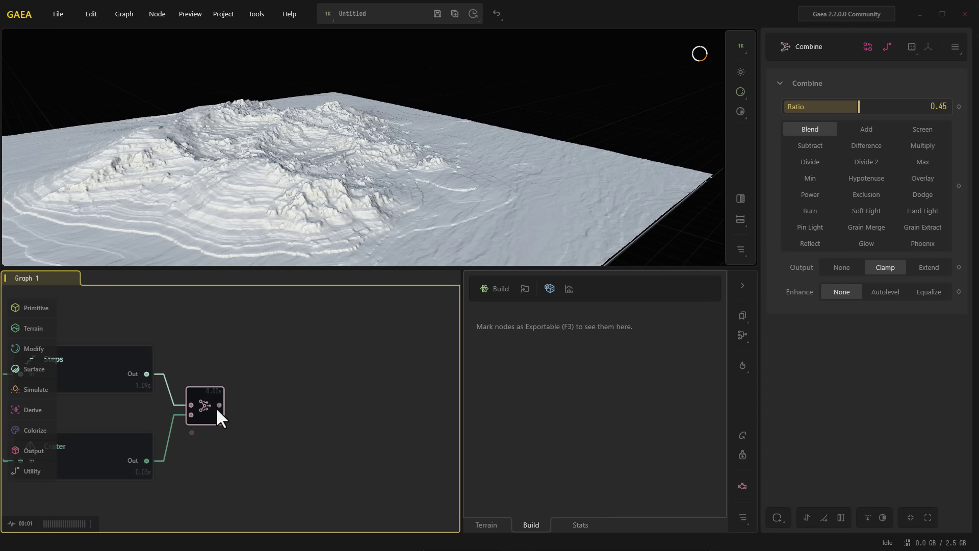
drag(219, 405, 297, 388)
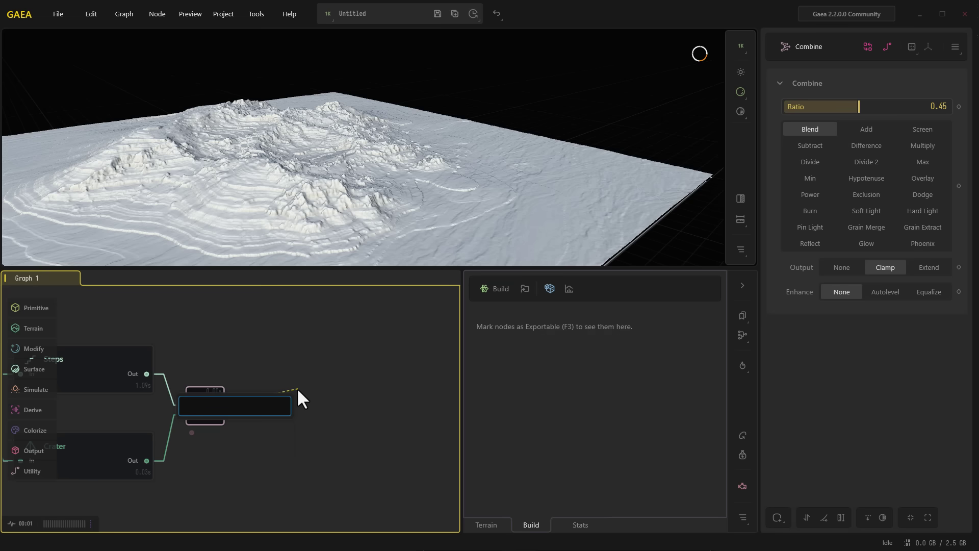
text(sca)
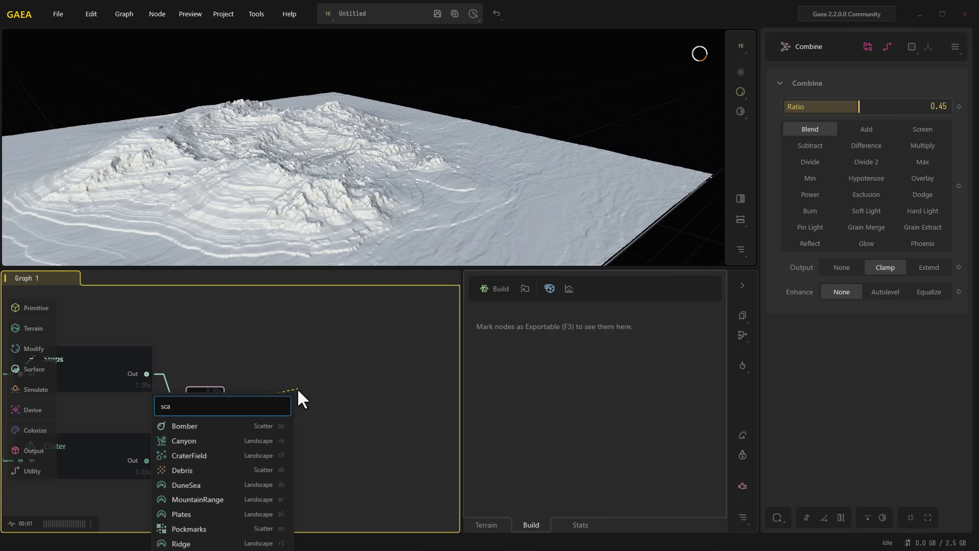
text(tter)
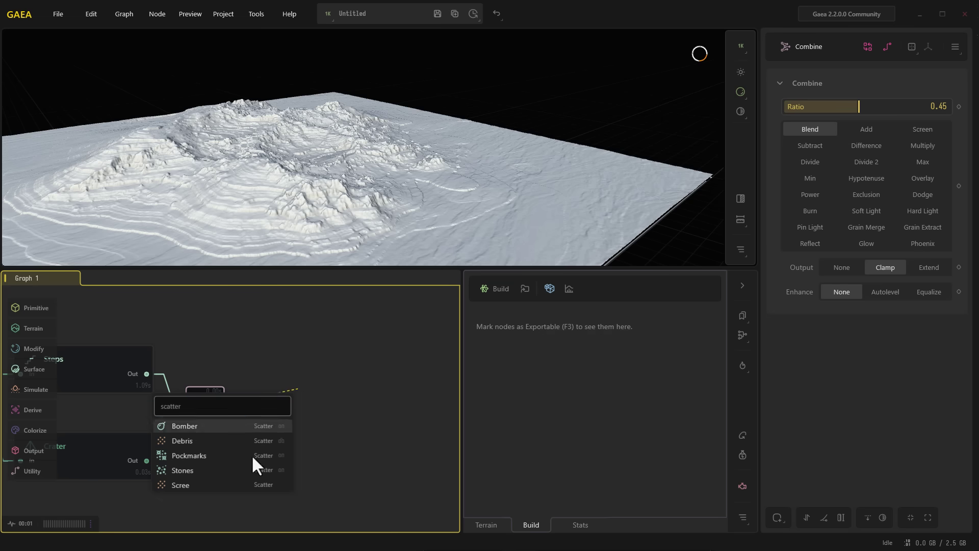
click(195, 469)
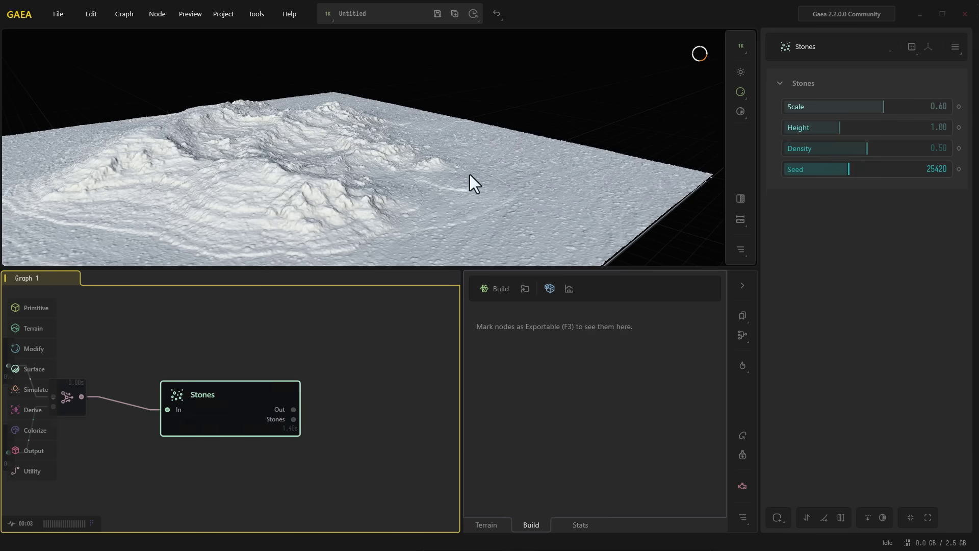
drag(428, 215, 465, 202)
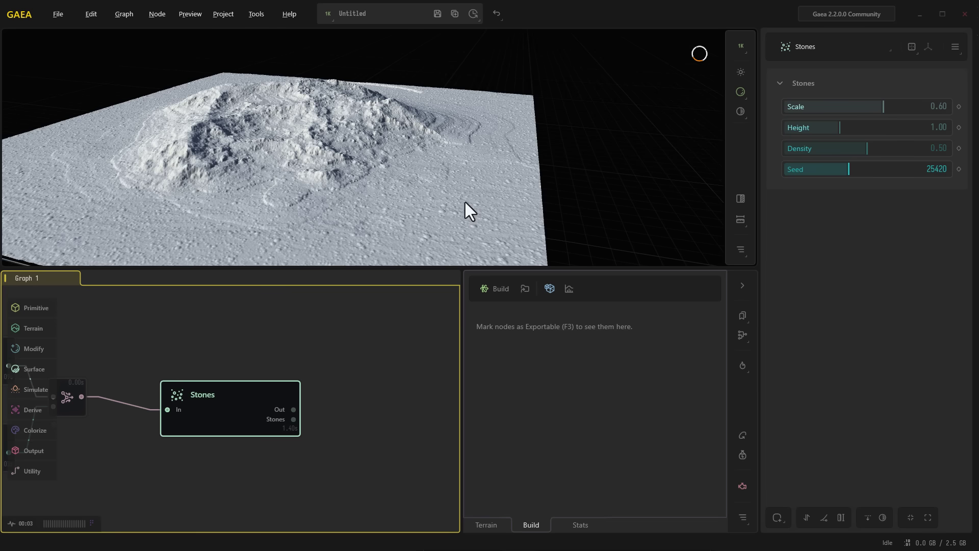
drag(854, 148, 811, 148)
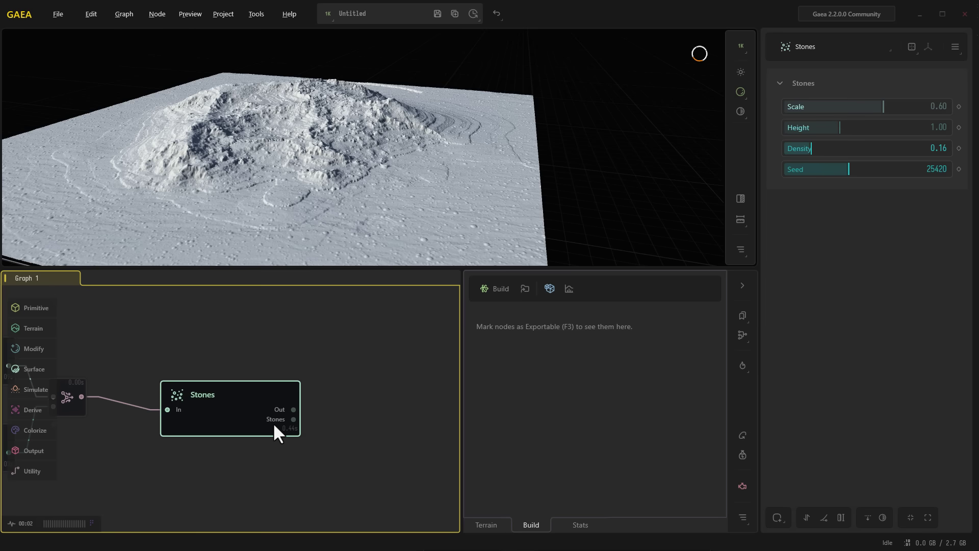
Add a TextureBase node connected to the Stones node's main output
drag(280, 417, 322, 392)
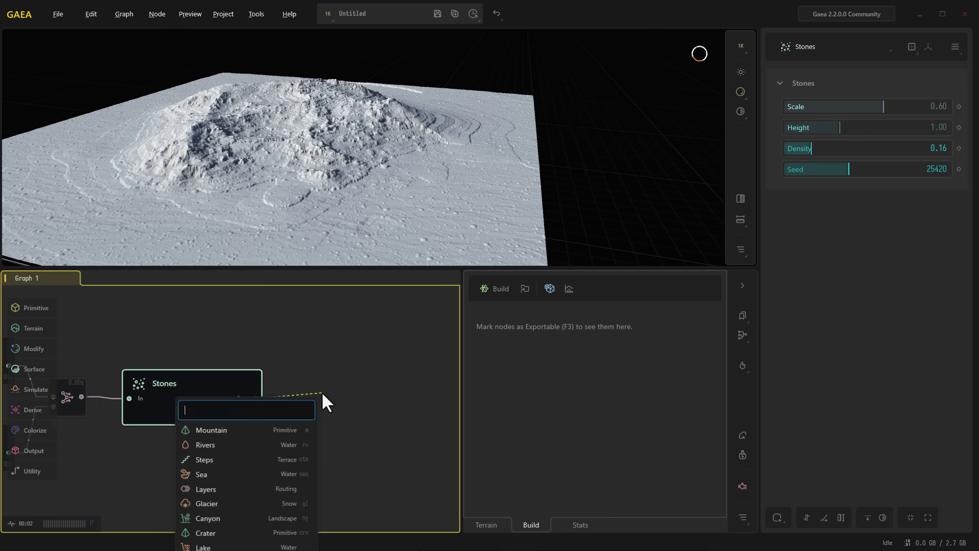
text(tex)
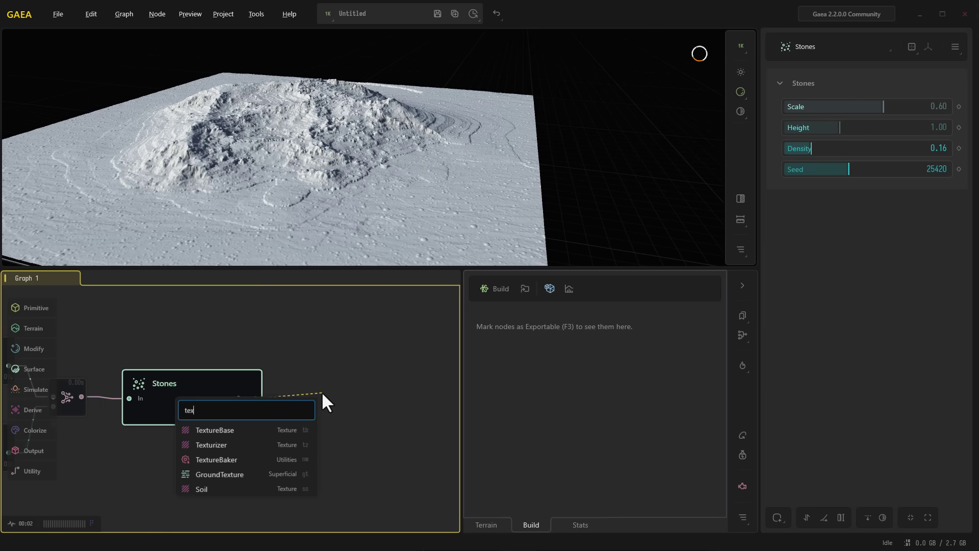
click(262, 431)
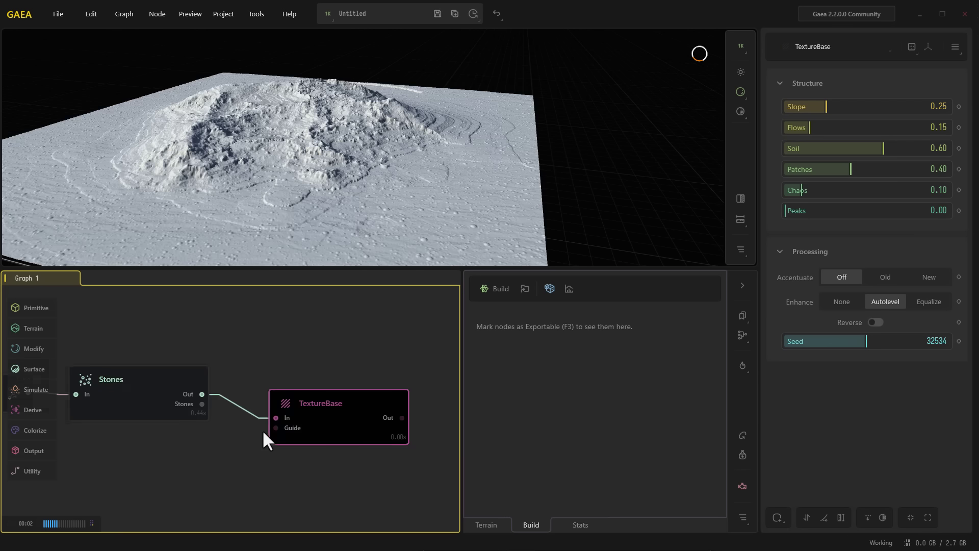
drag(242, 409, 237, 408)
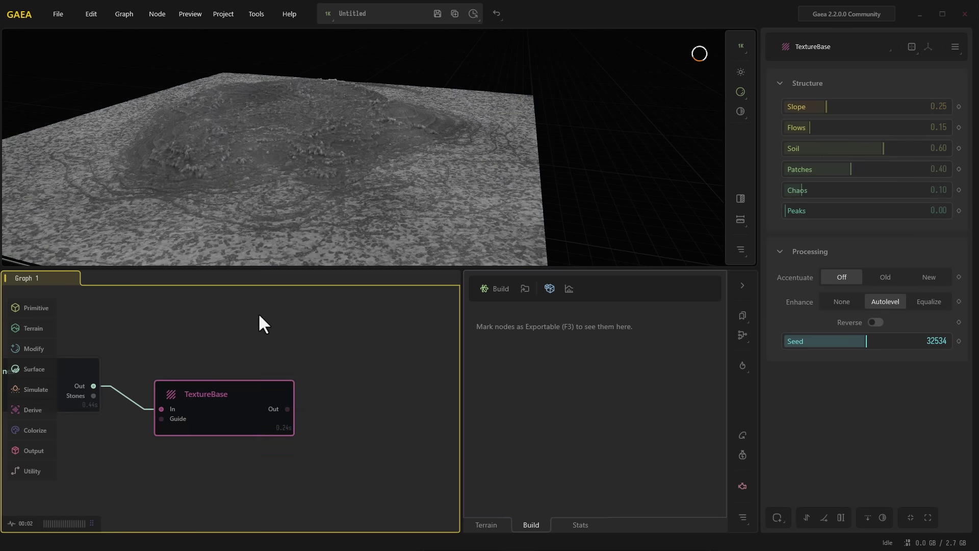
Set the TextureBase node's slope to 0.49 and flows to 0.38, checking the texture on the terrain
drag(327, 182, 343, 124)
scroll(341, 122, up, 5)
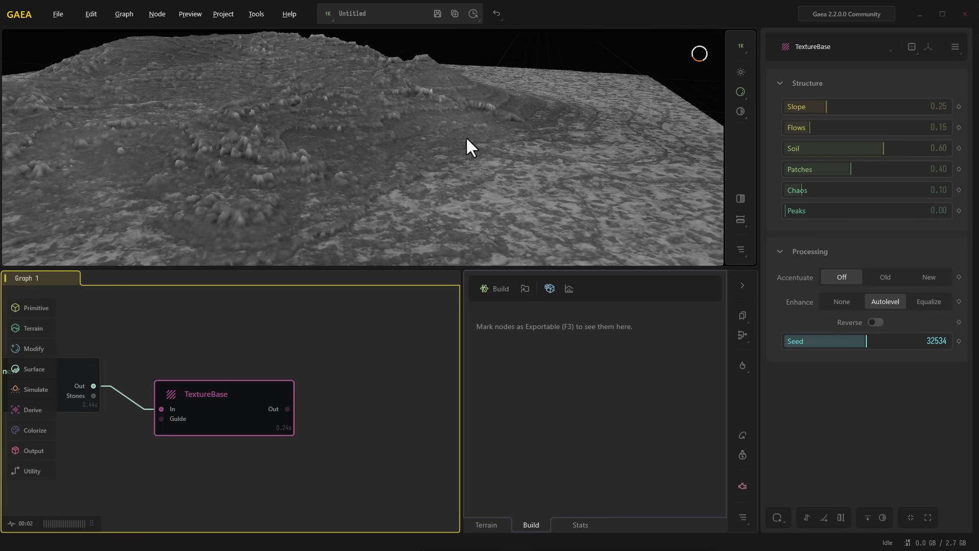
drag(827, 100, 865, 104)
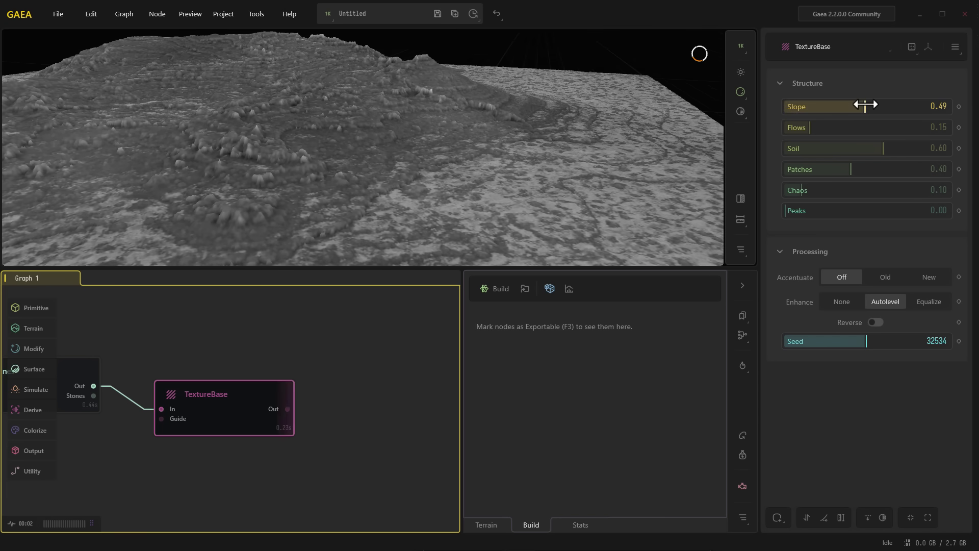
drag(810, 127, 847, 128)
drag(295, 208, 326, 171)
scroll(326, 170, down, 3)
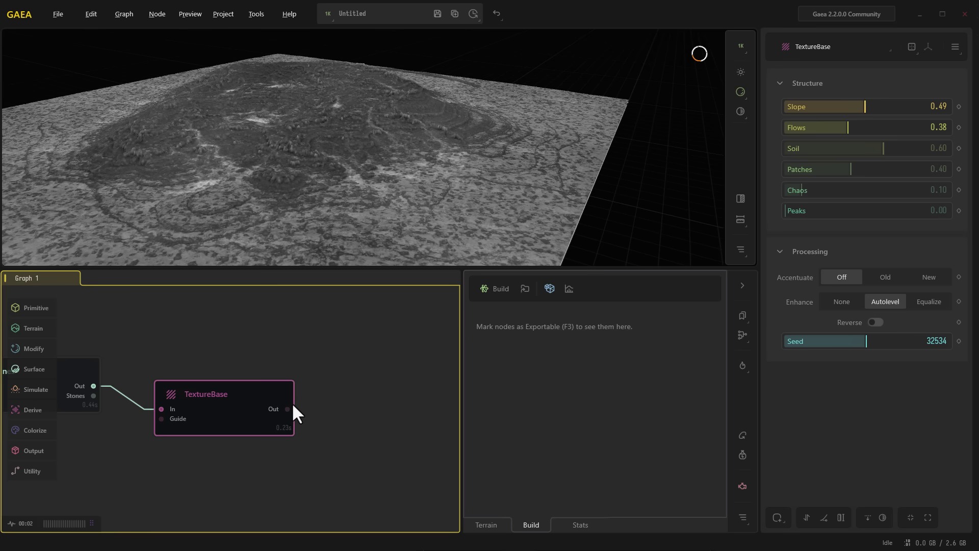
Feed the TextureBase output into a new SatMap node with bias 0.27, and give the node properties more width
drag(288, 408, 372, 380)
text(sat)
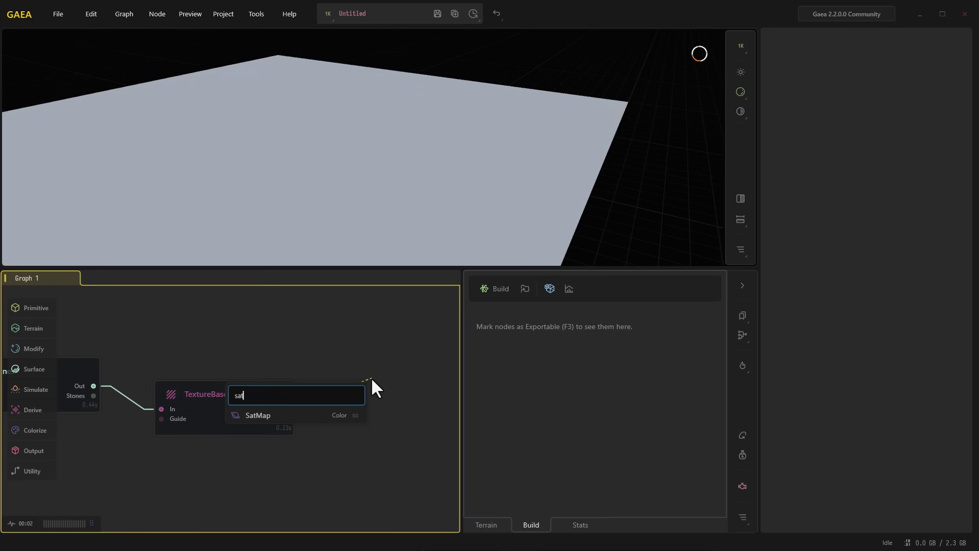
click(332, 413)
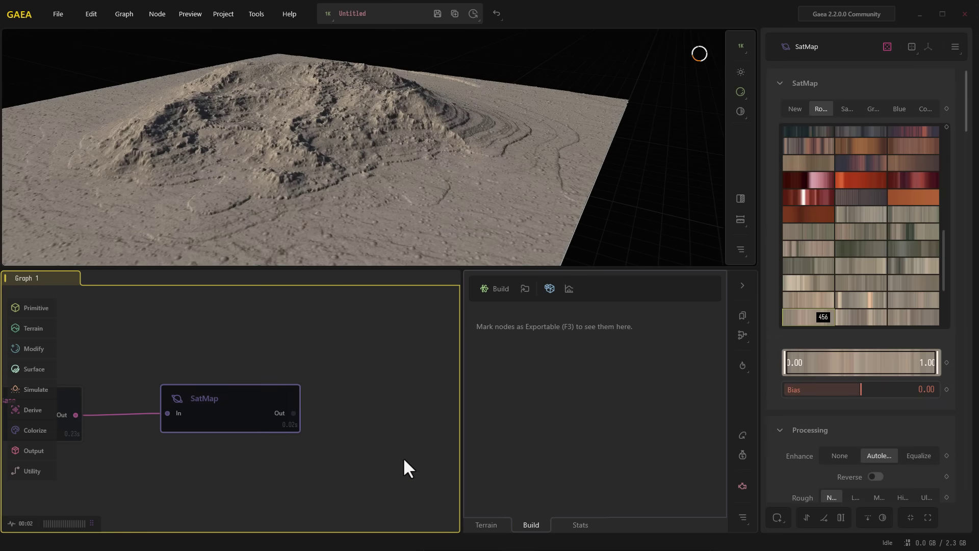
drag(380, 182, 573, 191)
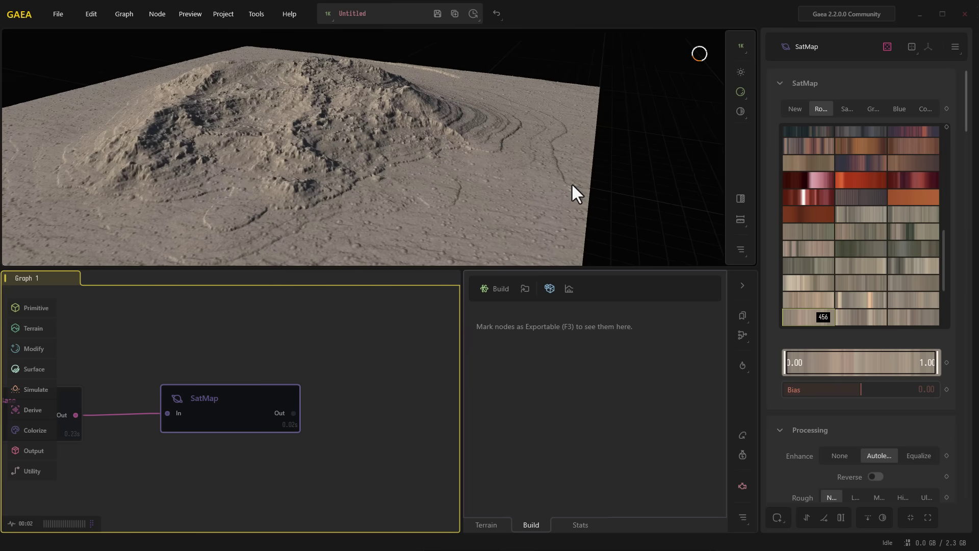
click(884, 391)
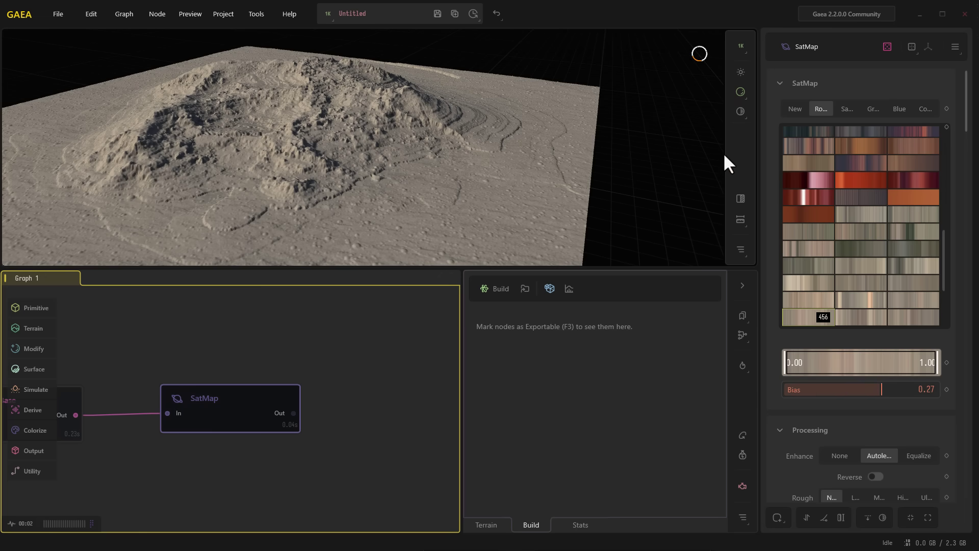
drag(759, 161, 596, 166)
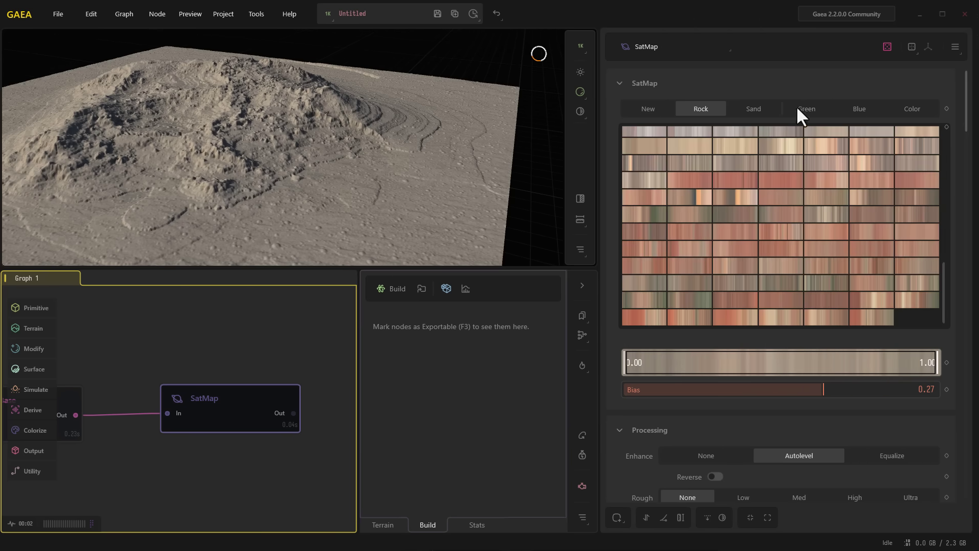
Try several Green colour maps on the SatMap node, including 031 and 040
click(802, 108)
click(769, 203)
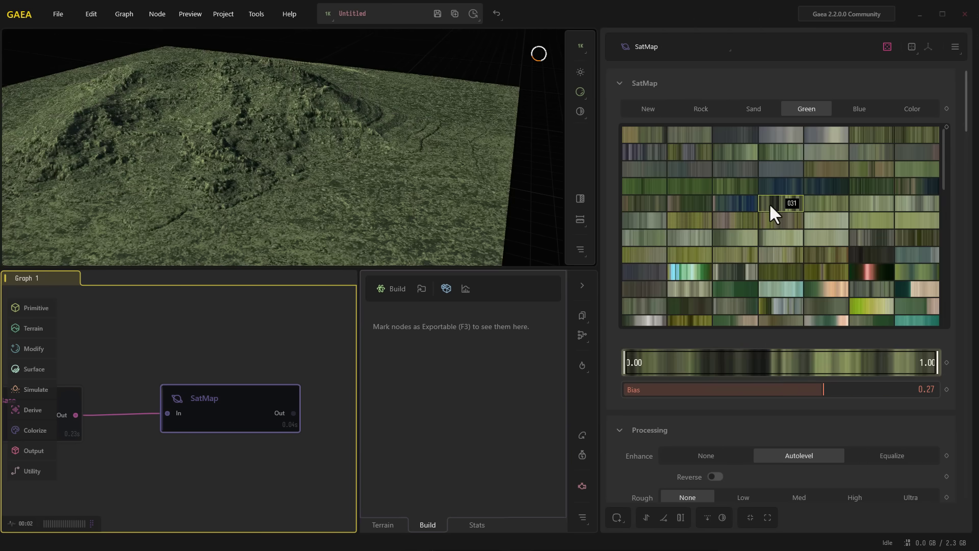
click(783, 259)
click(854, 219)
Try Rock and Sand colour maps on the SatMap node, including Rock 052 and Sand 011
mouse_move(244, 446)
middle_down()
mouse_move(449, 419)
mouse_move(241, 490)
mouse_move(252, 494)
middle_up()
scroll(277, 411, down, 1)
middle_drag(200, 464, 329, 447)
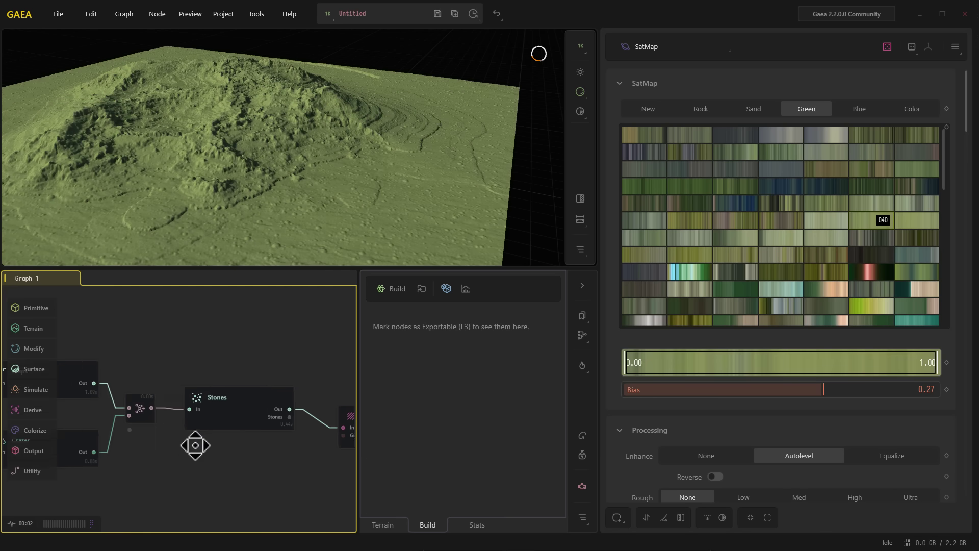
click(262, 406)
middle_drag(169, 453, 77, 451)
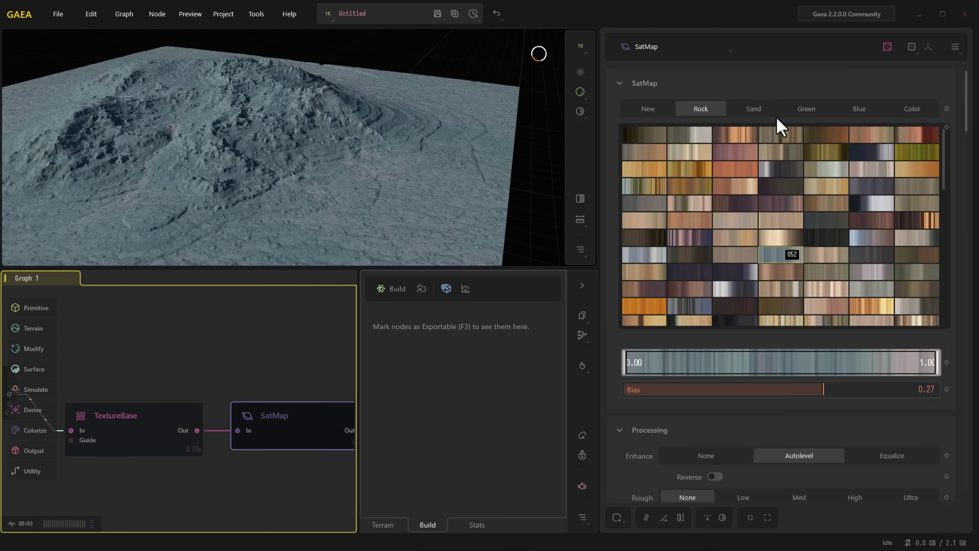
click(760, 109)
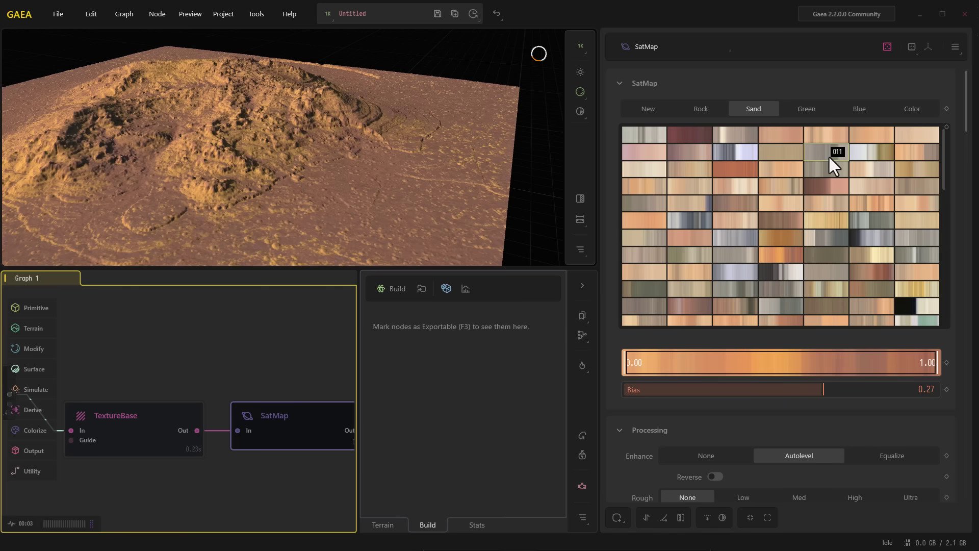
click(829, 158)
Widen the 3D viewport and reposition the sun to light the terrain from another direction
drag(597, 264, 732, 264)
click(713, 72)
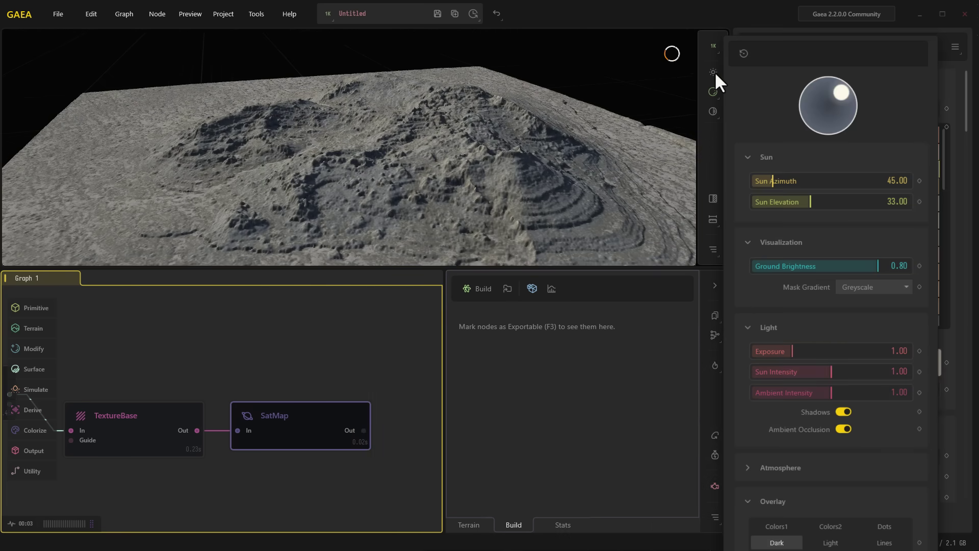
drag(838, 116, 816, 94)
click(432, 222)
mouse_move(445, 192)
mouse_down()
mouse_move(444, 178)
mouse_move(436, 192)
mouse_up()
Apply Green colour map 009 to the SatMap node and inspect the coloured terrain
click(862, 109)
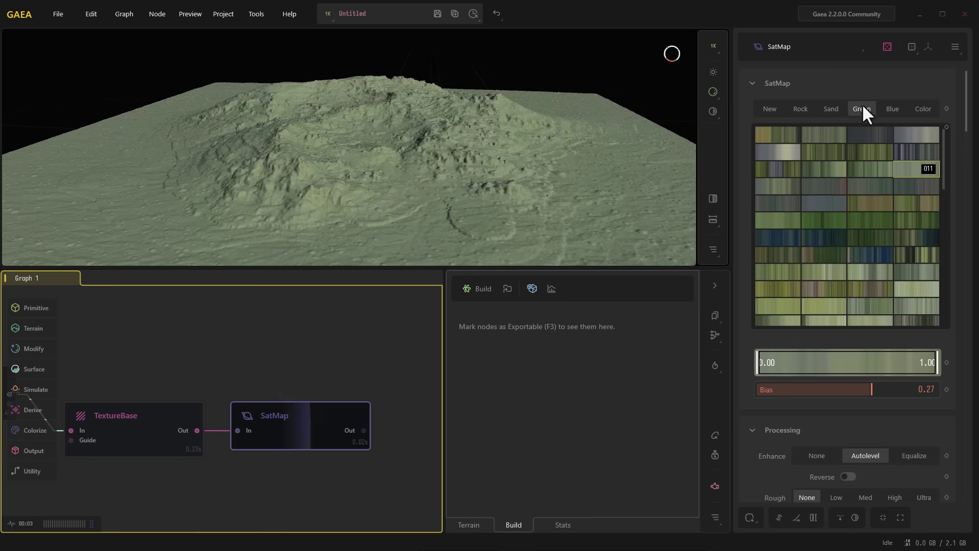
click(830, 151)
click(834, 172)
drag(368, 179, 208, 479)
drag(349, 218, 240, 262)
Open the bundled example Cartography - 3D Mountain Map and view its terrain
click(58, 14)
click(54, 81)
drag(95, 47, 603, 78)
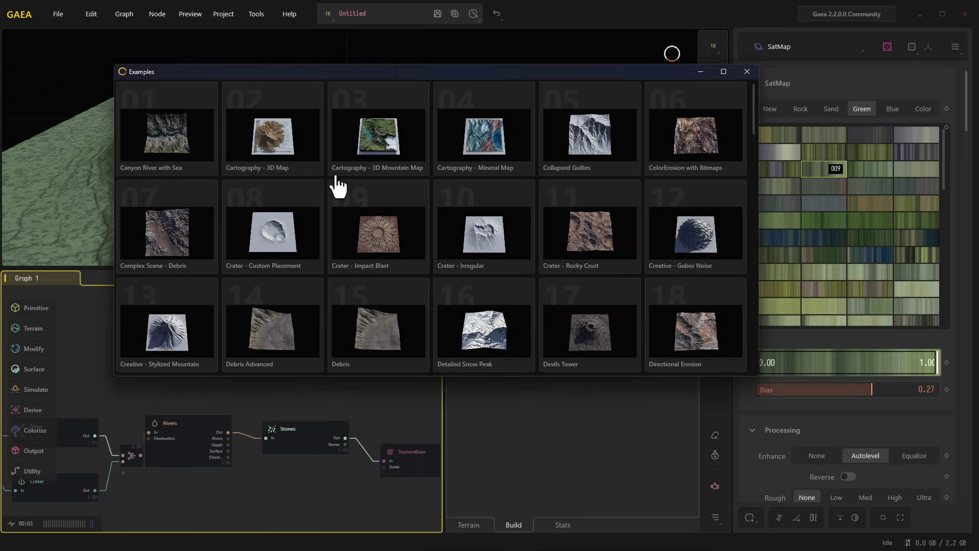
click(387, 142)
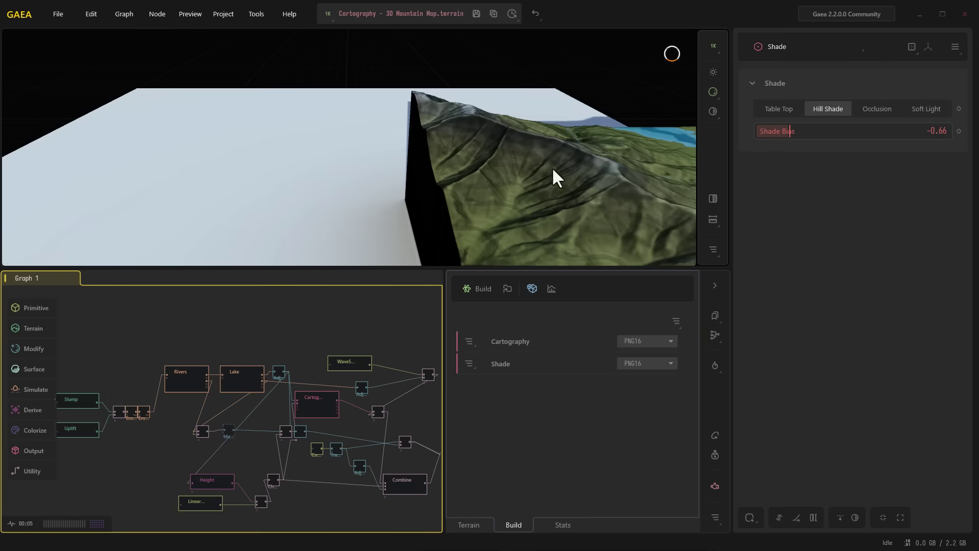
drag(551, 167, 352, 163)
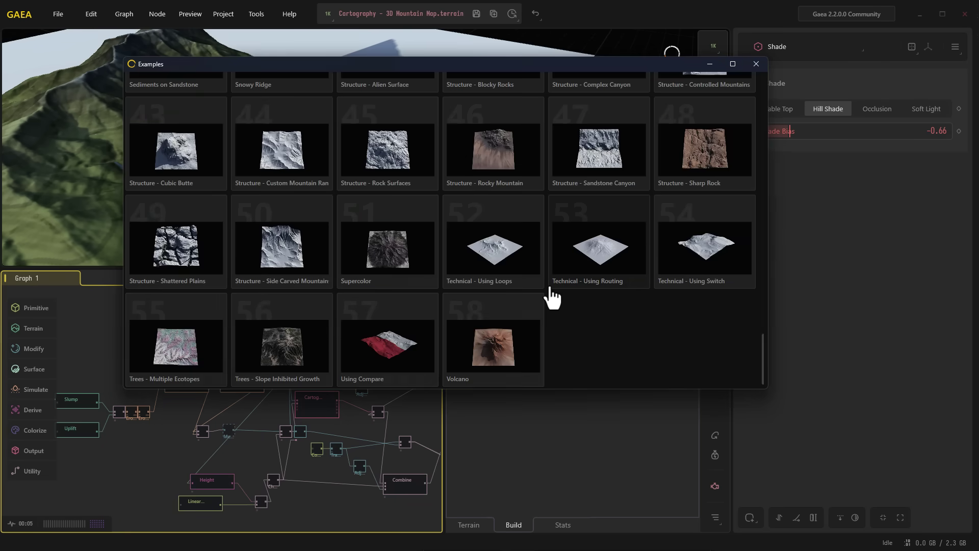
Open the bundled example Structure - Alien Surface and view its terrain from several angles
scroll(551, 298, up, 1)
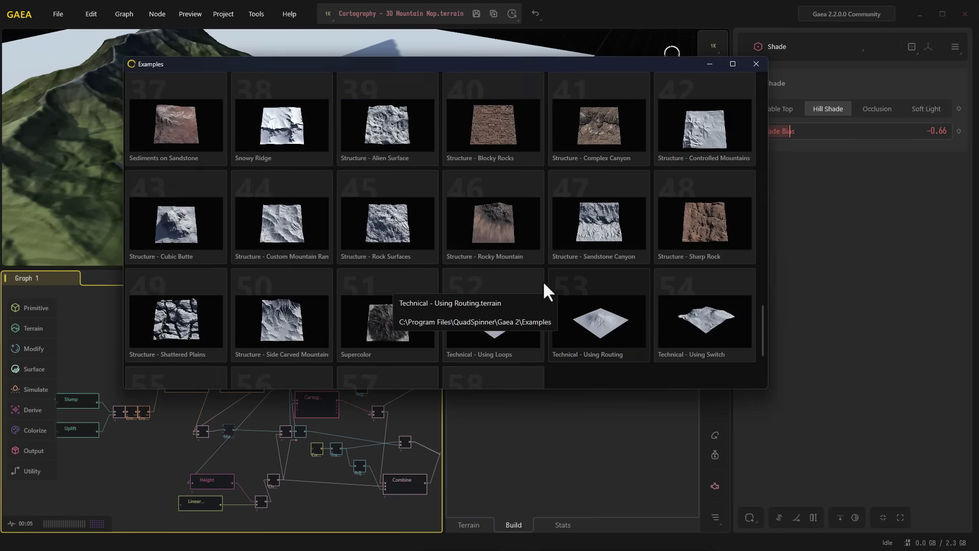
double_click(376, 148)
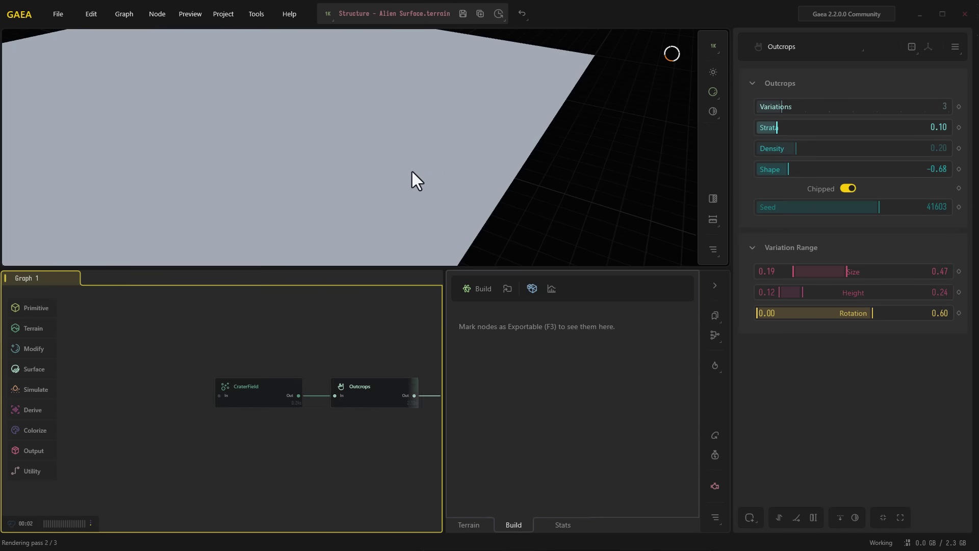
drag(371, 169, 323, 166)
middle_drag(322, 167, 470, 227)
scroll(364, 231, up, 5)
drag(364, 230, 274, 115)
scroll(351, 228, down, 5)
Add a Trees node connected to the Outcrops node's output
drag(213, 384, 305, 359)
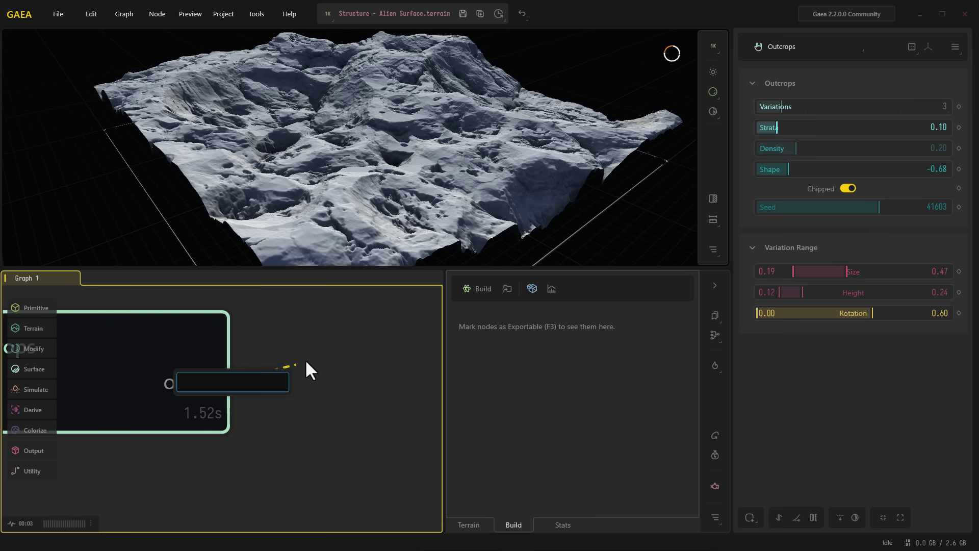
text(tree)
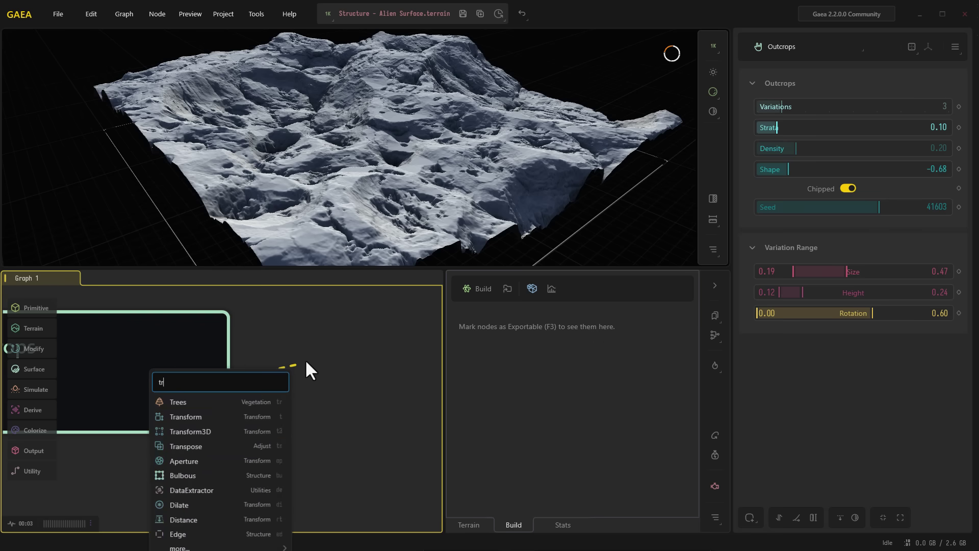
click(265, 400)
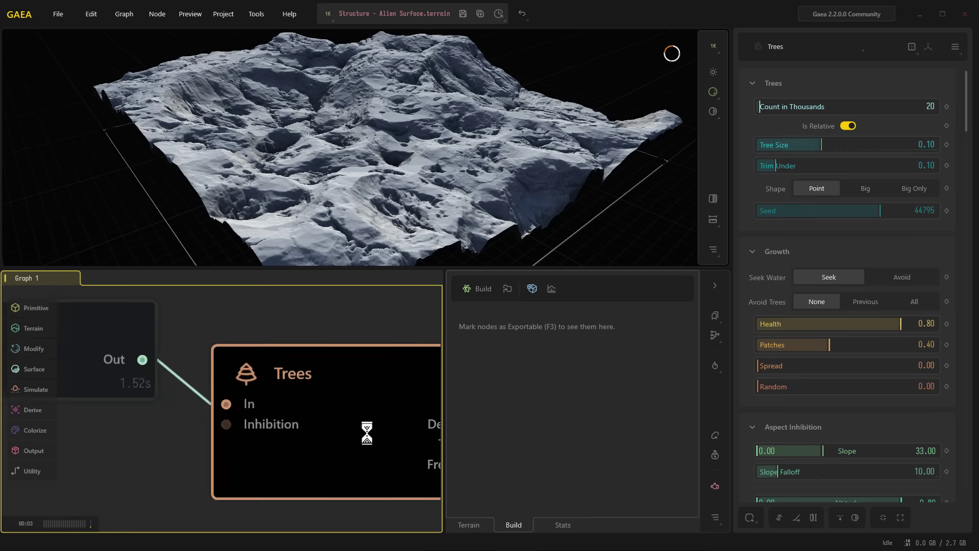
scroll(258, 391, down, 5)
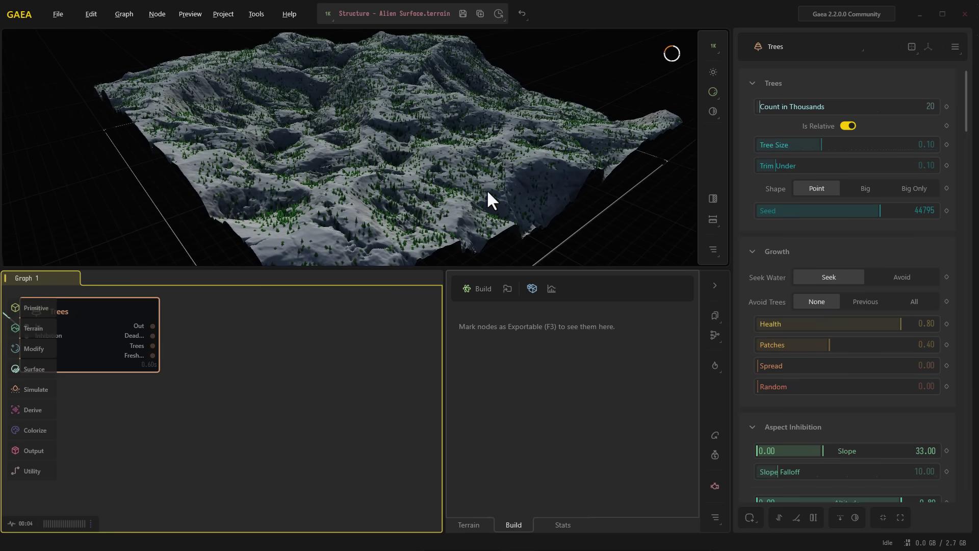
Enlarge the viewport and examine how the trees are scattered over the terrain
drag(462, 266, 464, 388)
scroll(441, 232, up, 6)
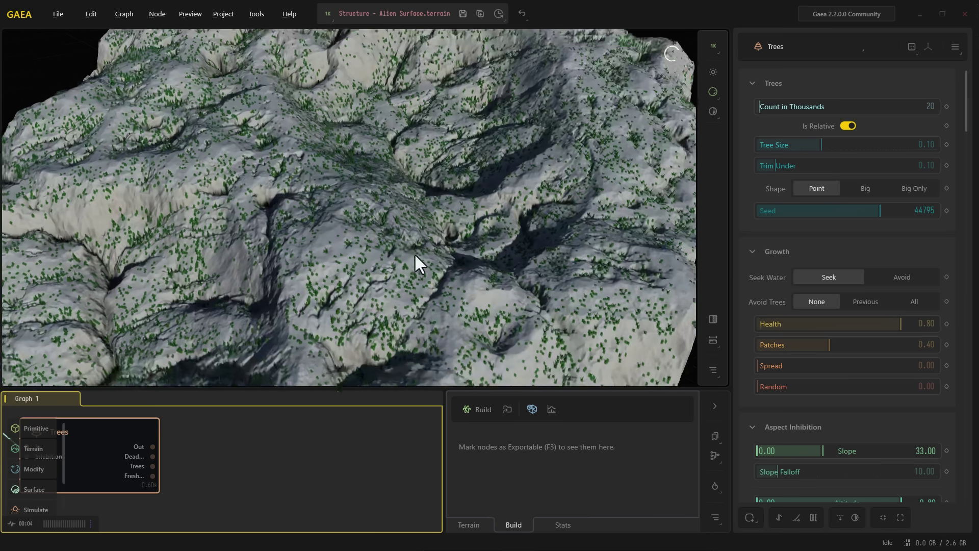
drag(414, 253, 442, 194)
scroll(446, 191, down, 5)
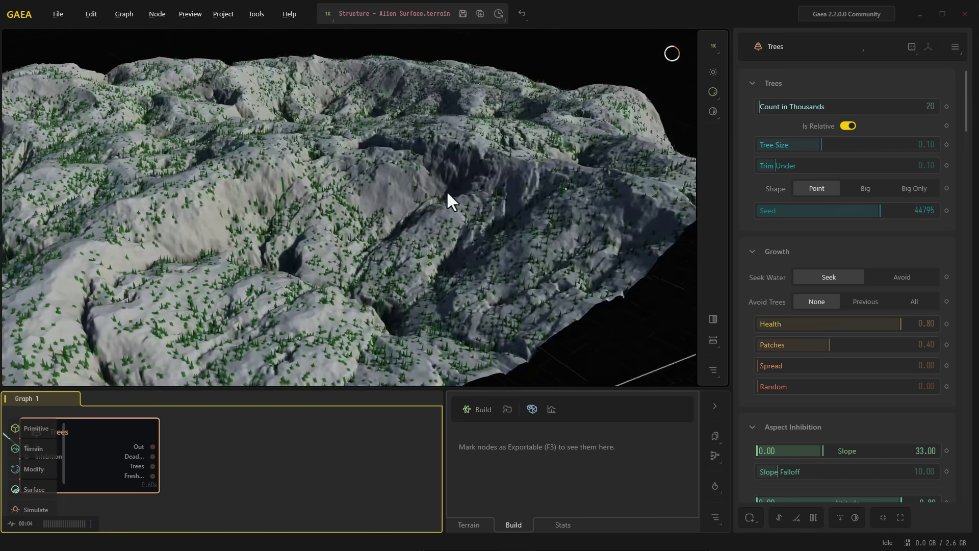
scroll(374, 173, up, 5)
scroll(374, 188, down, 5)
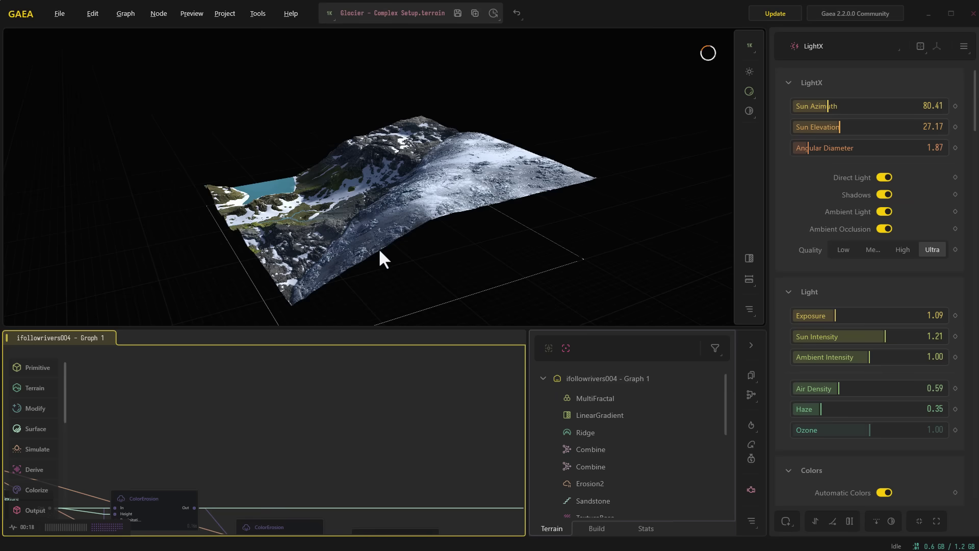
Examine the Glacier - Complex Setup terrain from different angles and distances
mouse_move(379, 250)
mouse_down()
mouse_move(418, 252)
mouse_move(373, 253)
mouse_move(380, 258)
mouse_up()
scroll(443, 192, up, 6)
scroll(551, 206, down, 5)
drag(562, 202, 421, 227)
scroll(510, 203, up, 5)
scroll(502, 203, down, 7)
scroll(420, 227, down, 3)
scroll(432, 227, up, 6)
scroll(427, 223, down, 8)
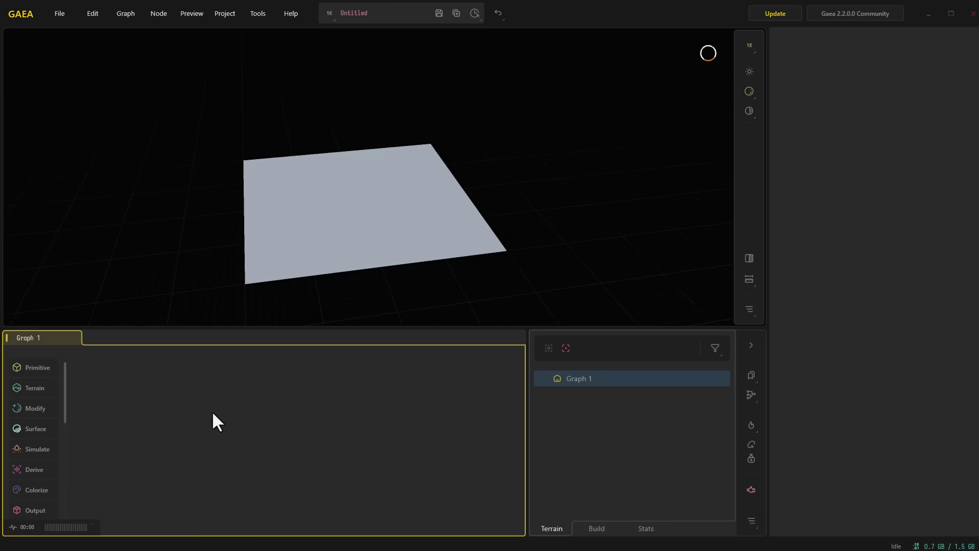
Try out a Mountain node in the empty graph and delete it
right_click(212, 411)
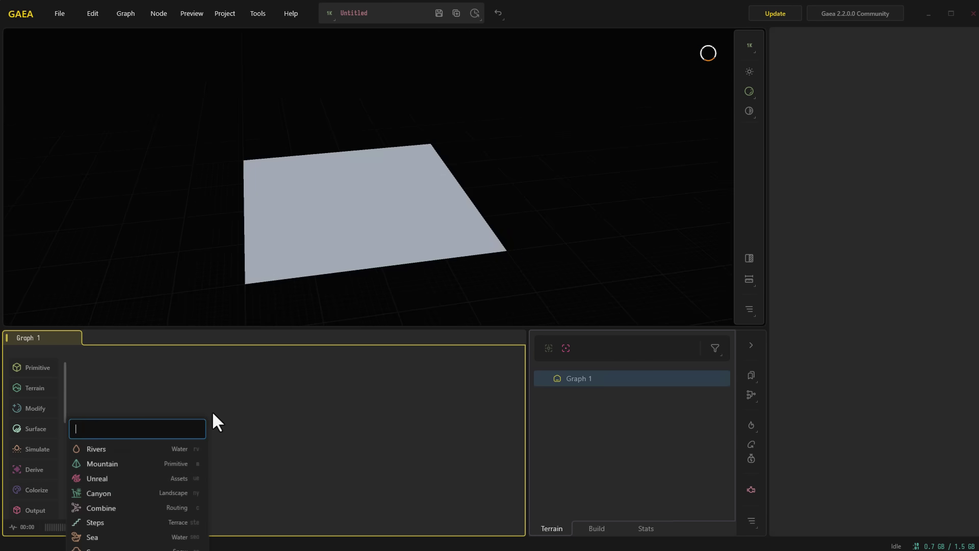
click(148, 464)
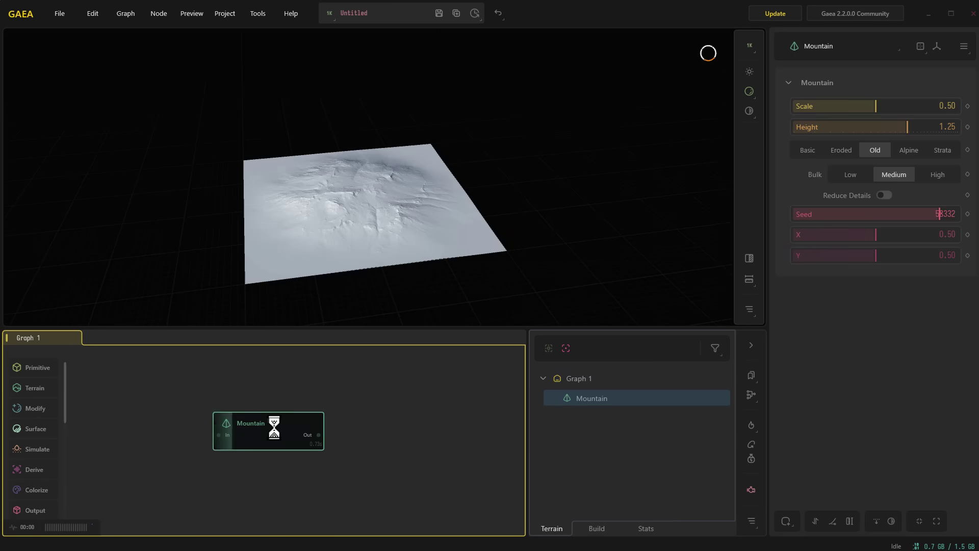
drag(275, 429, 218, 427)
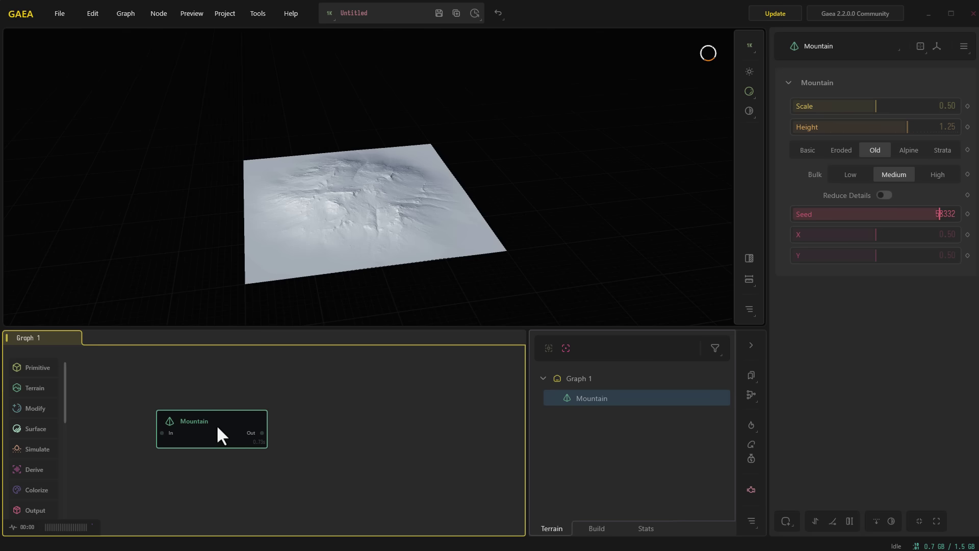
key(Delete)
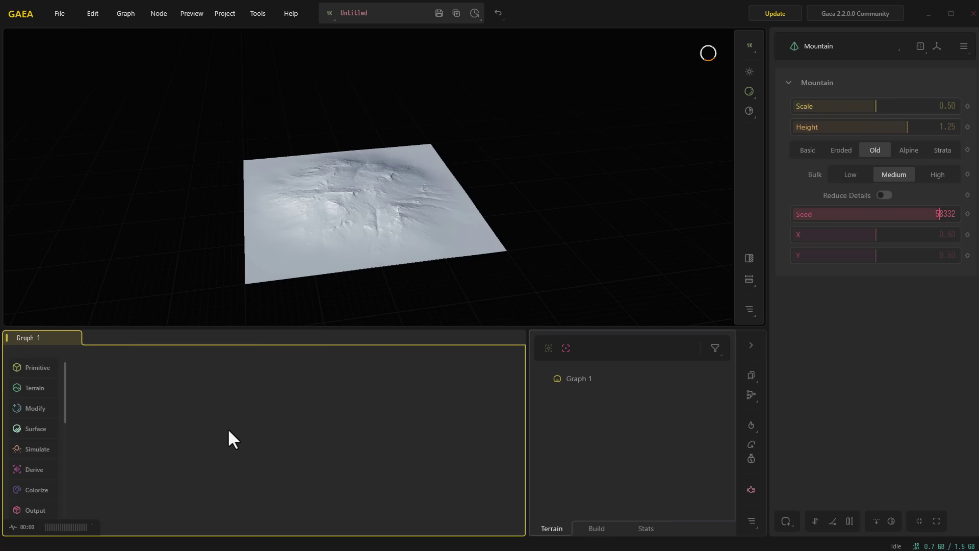
Add an Object node to the empty graph
key(Tab)
text(obja)
key(Down)
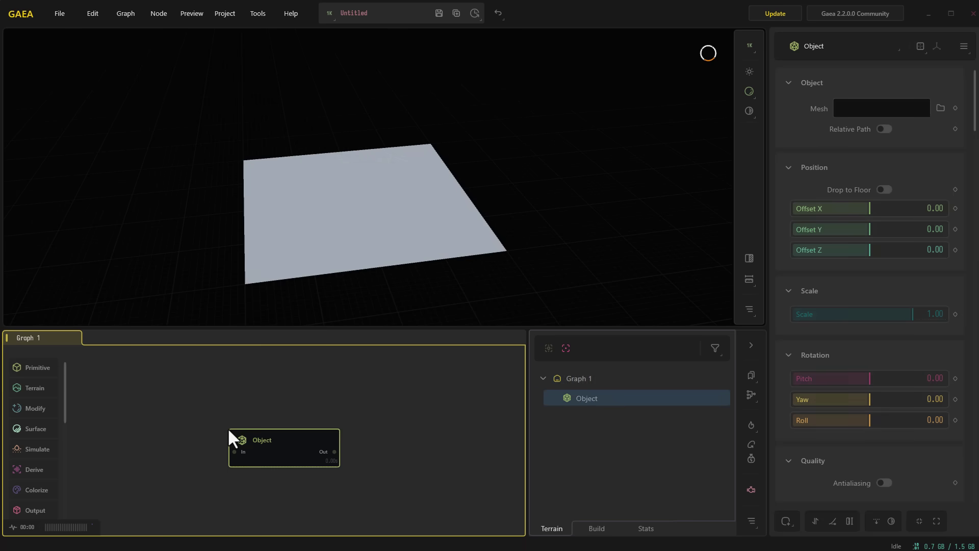
drag(287, 455, 285, 417)
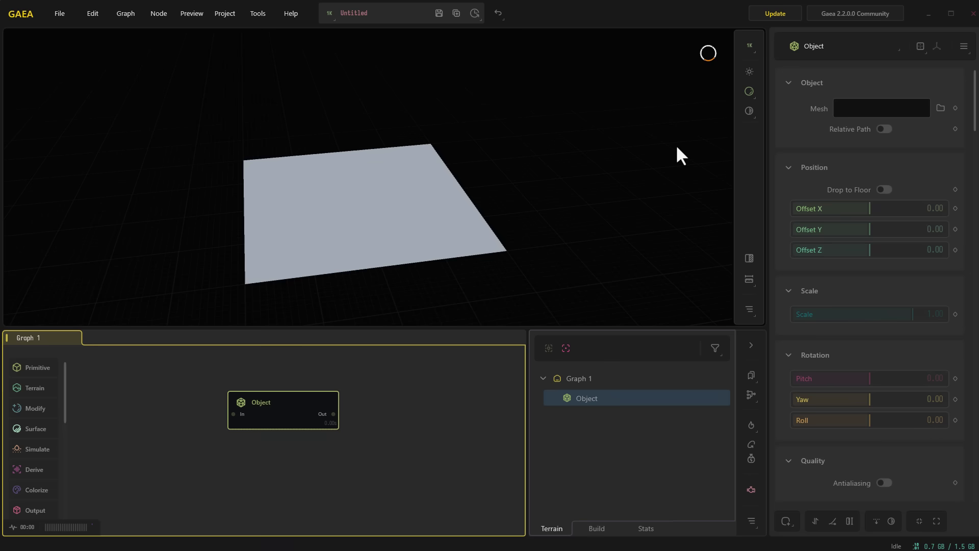
Load Monkey Head.fbx as the Object node's mesh and set its offset to Y 0.01 and Z -0.30
click(940, 108)
click(76, 97)
click(515, 346)
drag(396, 210, 360, 280)
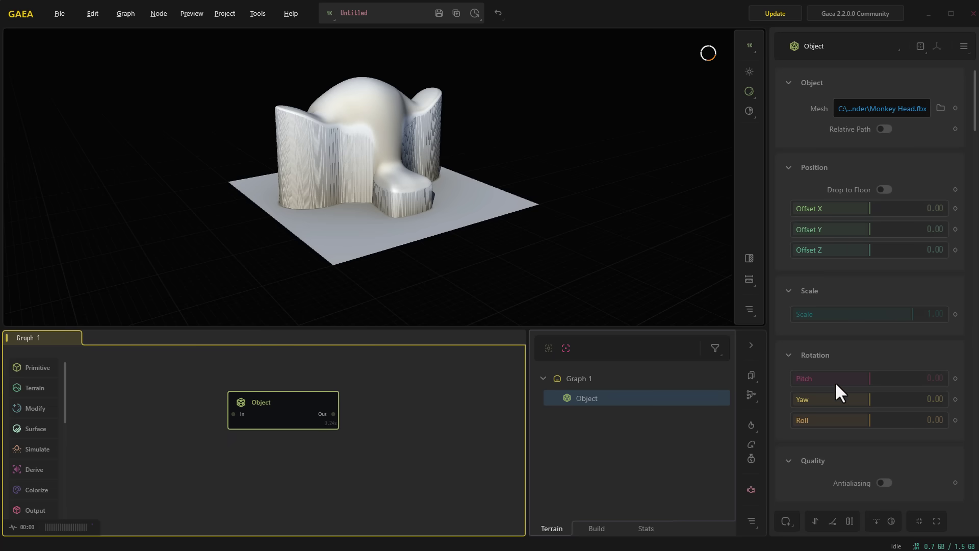
drag(866, 252, 867, 230)
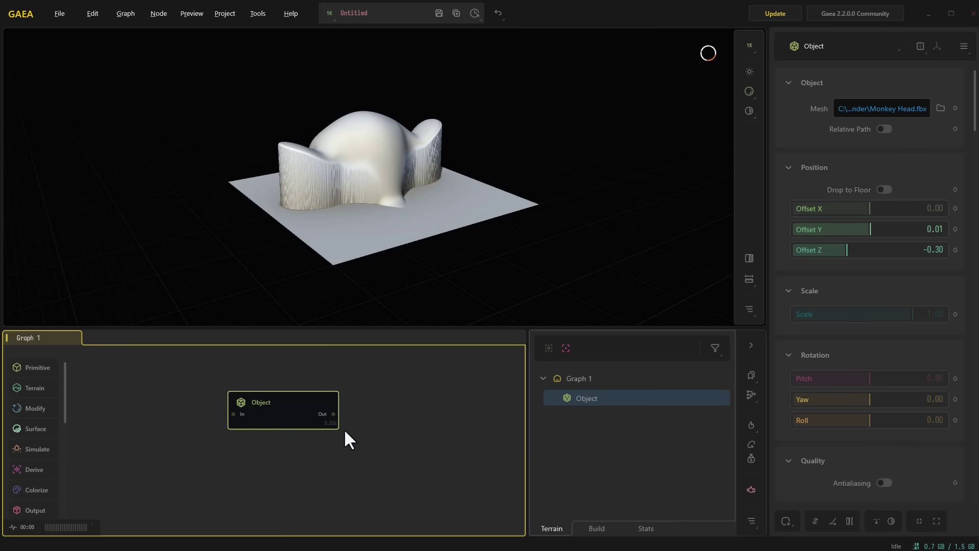
Connect a Transform node to the Object node's output and shift it to Offset Y 0.04 with the viewport gizmo
drag(298, 415, 323, 406)
text(tran)
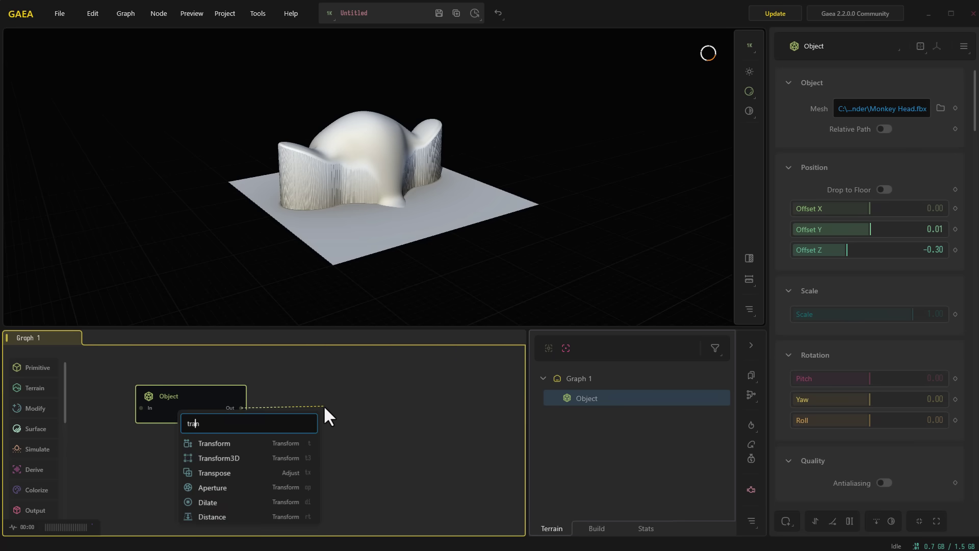
click(298, 443)
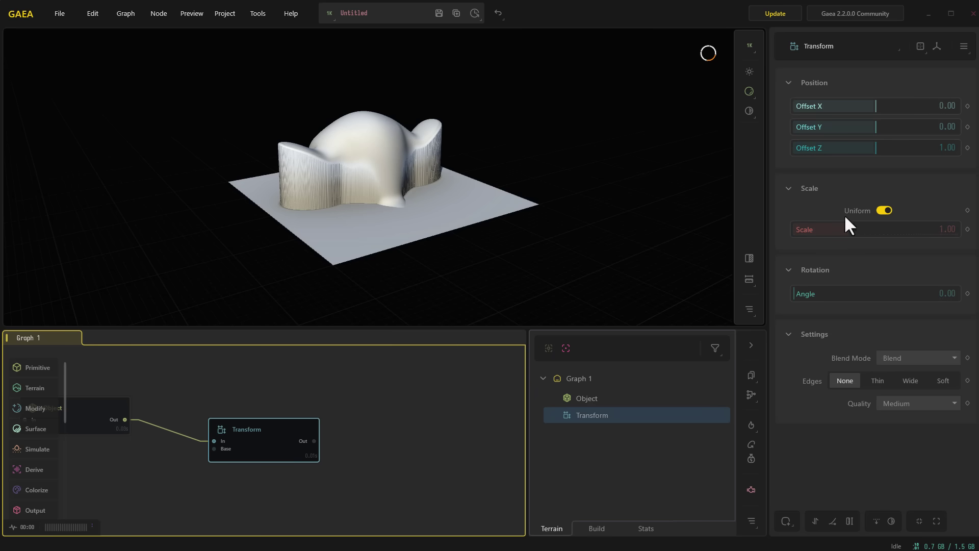
click(937, 47)
mouse_move(396, 199)
mouse_down()
mouse_move(439, 226)
mouse_move(374, 194)
mouse_move(383, 207)
mouse_up()
middle_drag(200, 467, 305, 449)
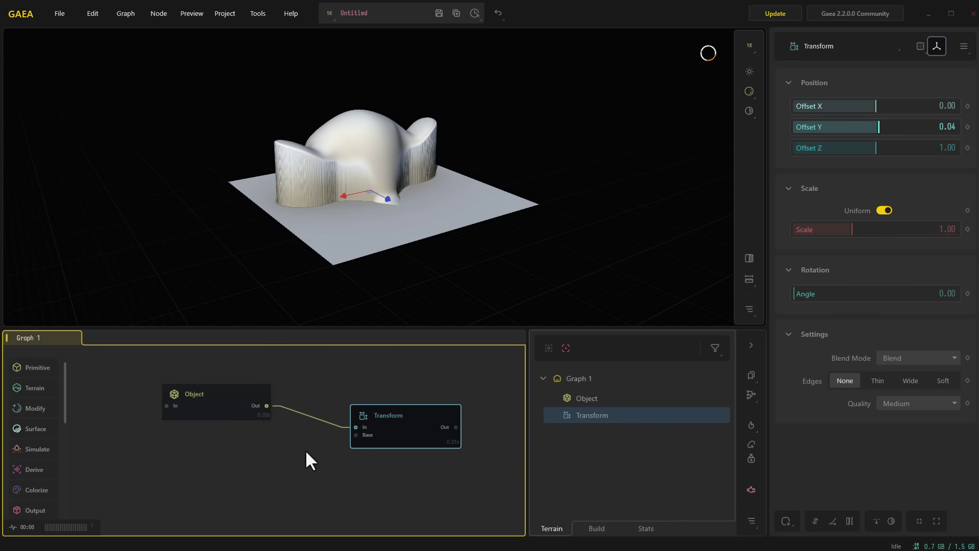
Add a Voronoi node below the Object node and feed it into the Transform node's main input
click(177, 456)
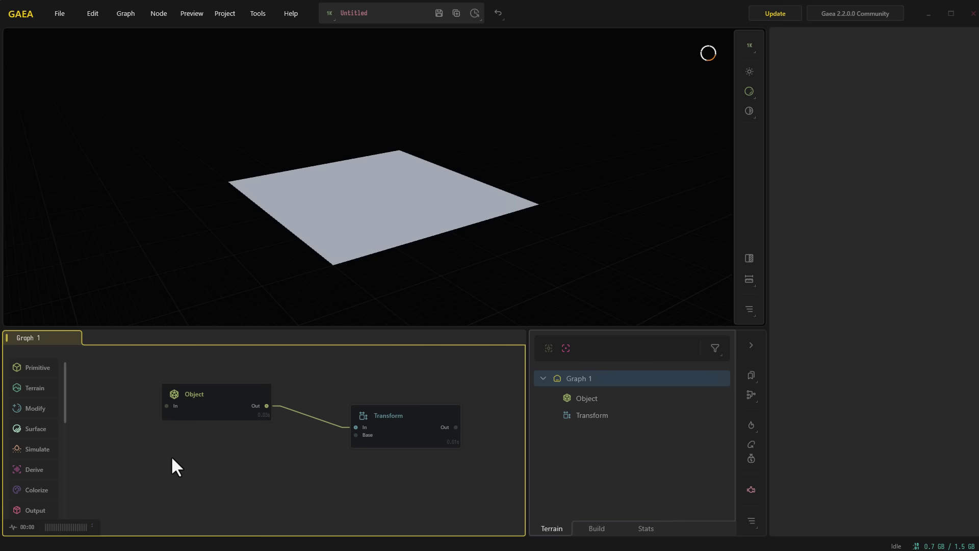
key(Tab)
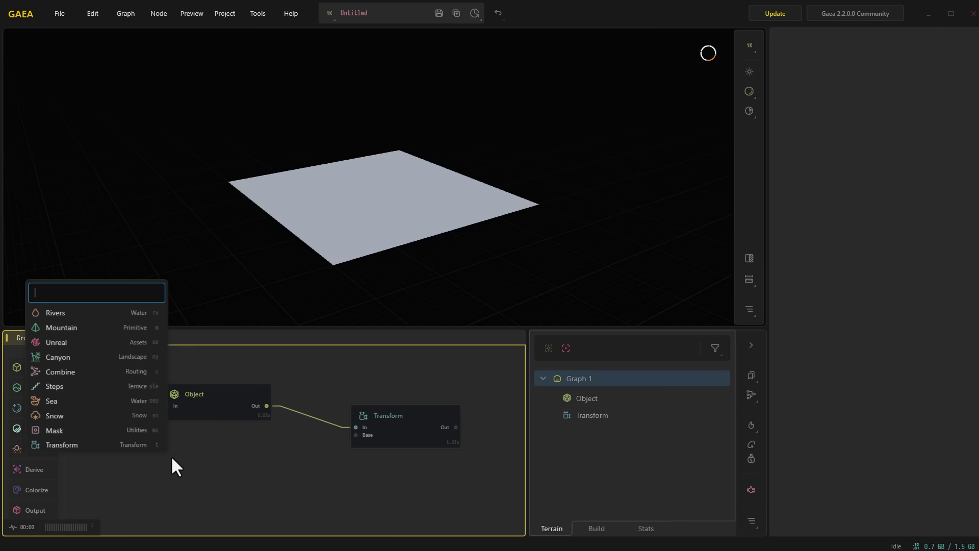
text(vor)
key(Return)
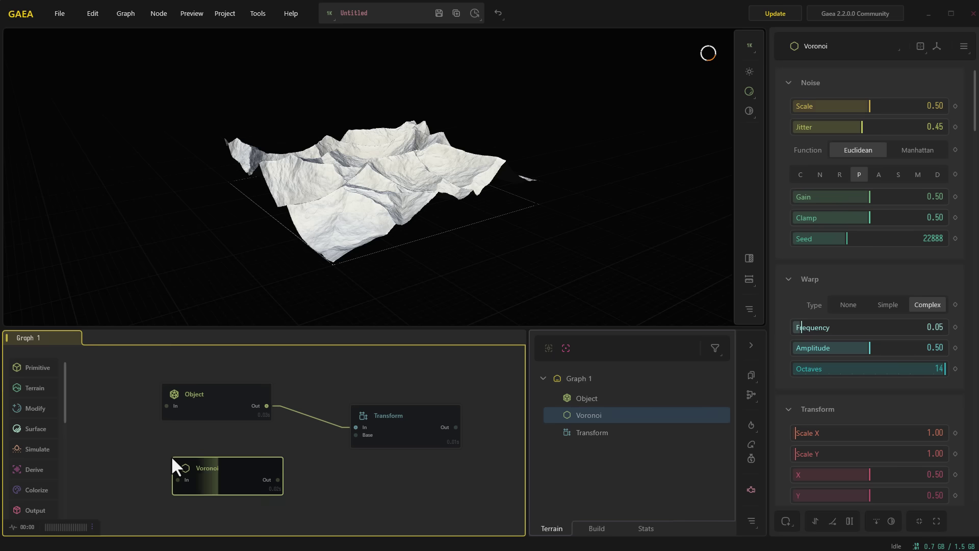
drag(238, 455, 356, 427)
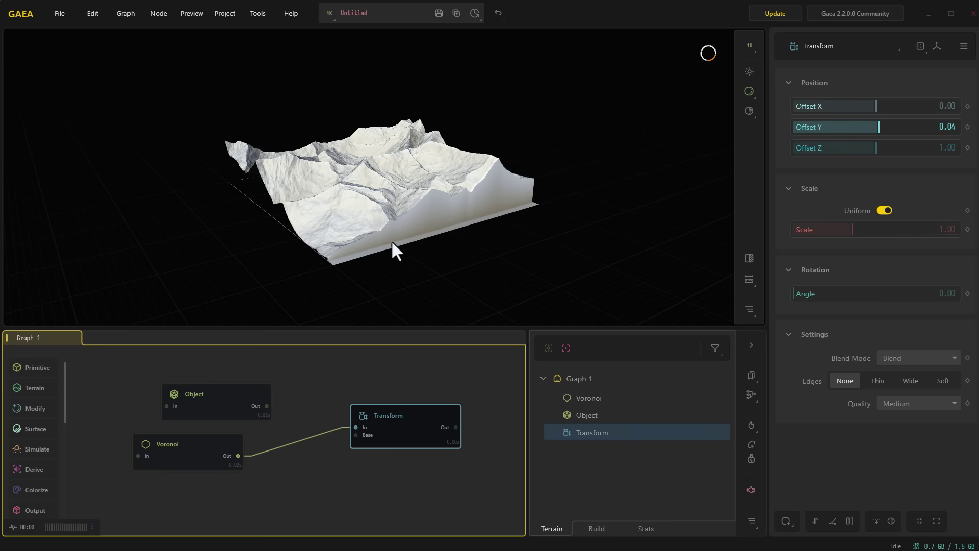
Delete the Transform node and connect a Gabor node to the Voronoi node's output
key(Delete)
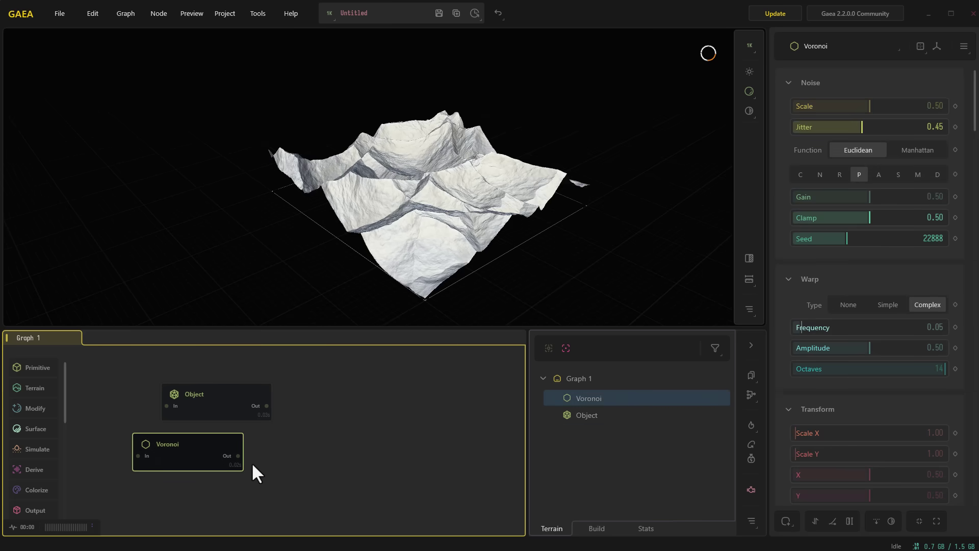
drag(238, 455, 308, 447)
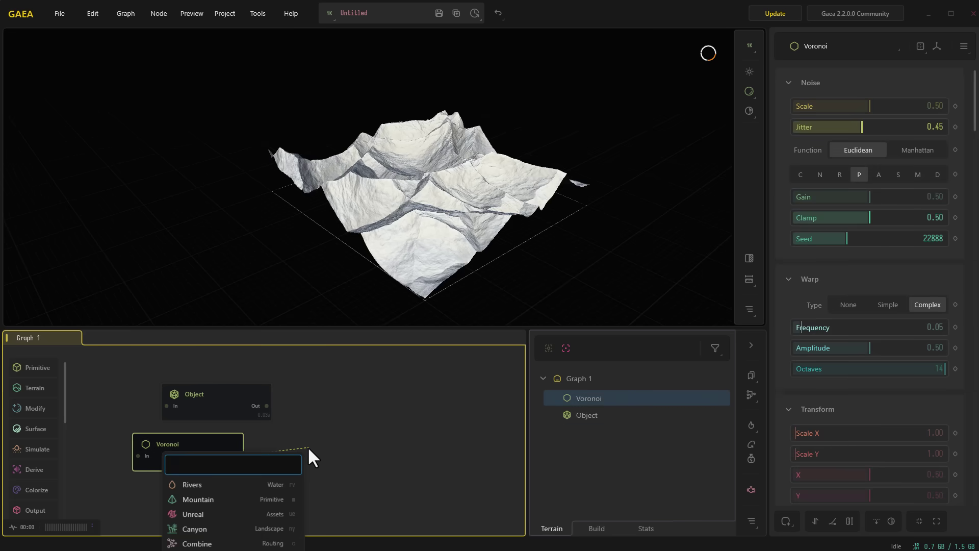
text(ga)
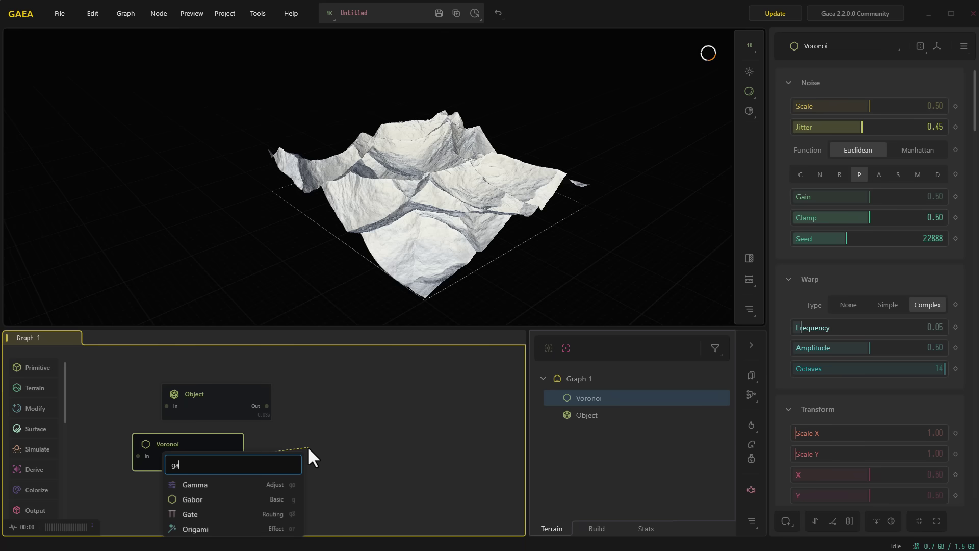
key(Down)
key(Down)
key(Return)
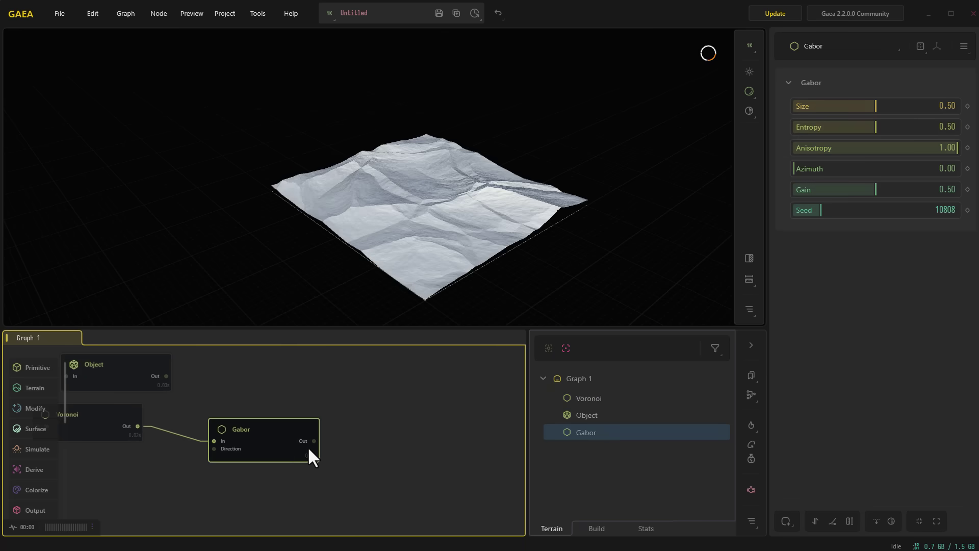
drag(227, 443, 305, 427)
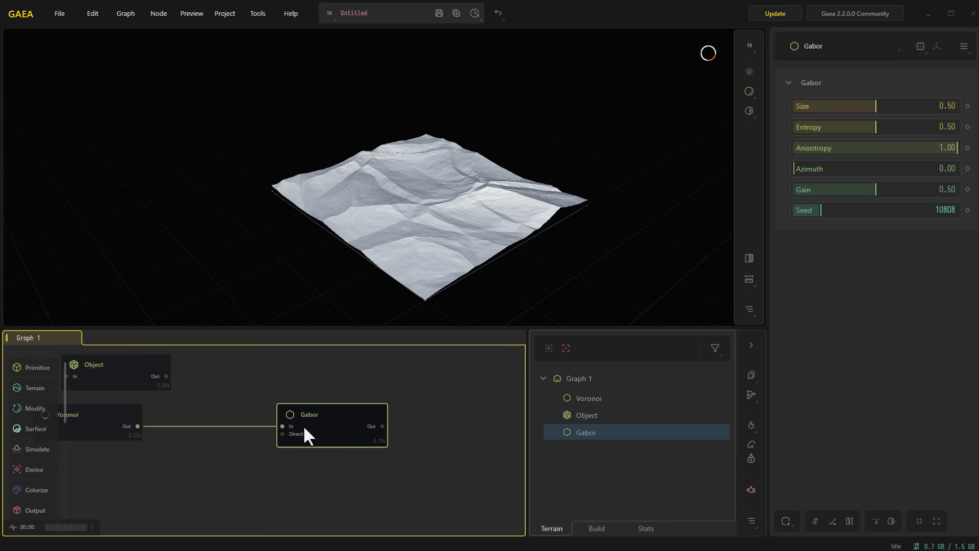
Unlink the Gabor node from Voronoi and feed it from the Object node's output instead
click(236, 426)
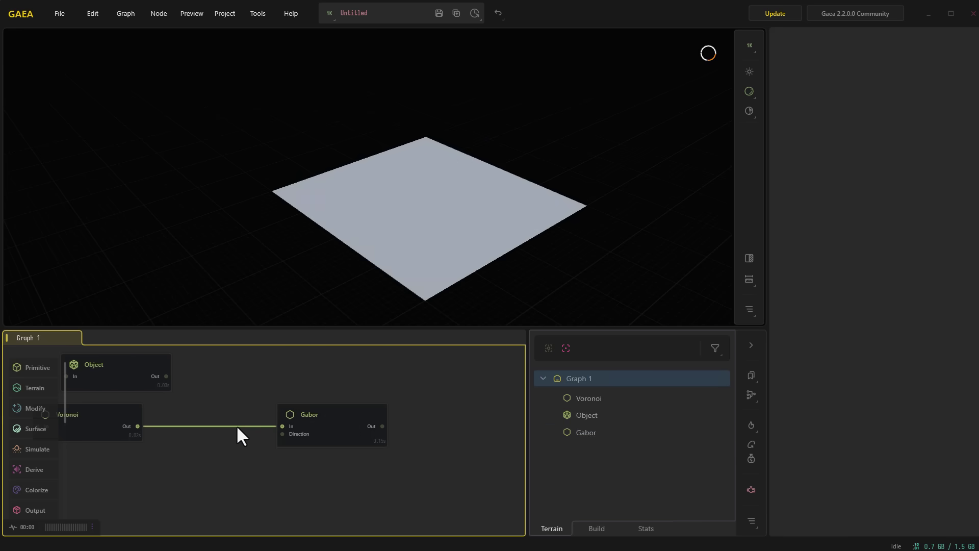
key(Delete)
click(375, 442)
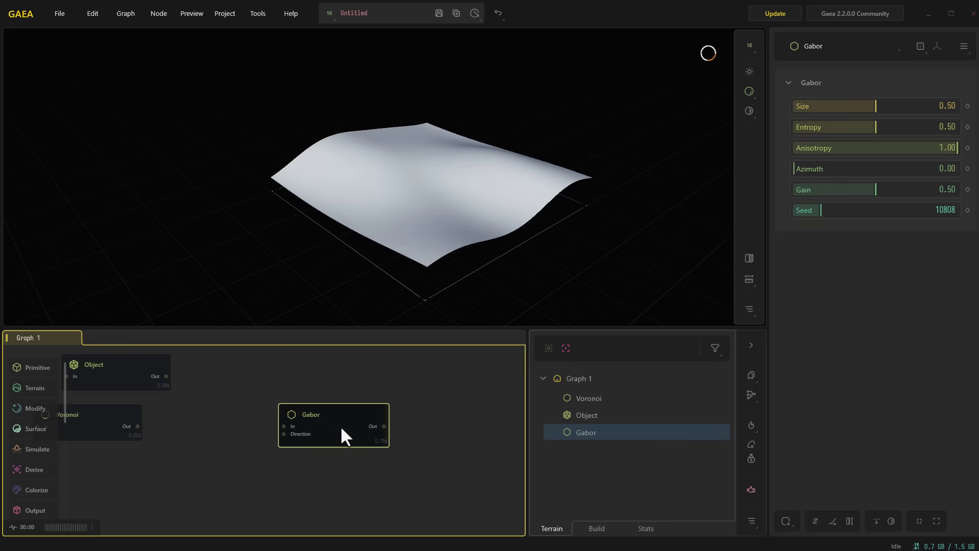
drag(493, 254, 472, 251)
drag(168, 376, 327, 395)
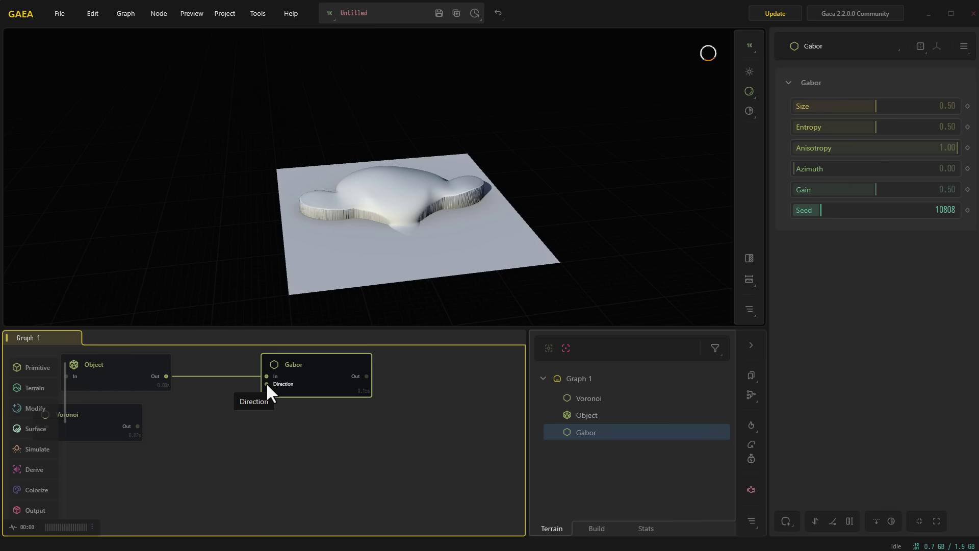
middle_drag(259, 414, 290, 446)
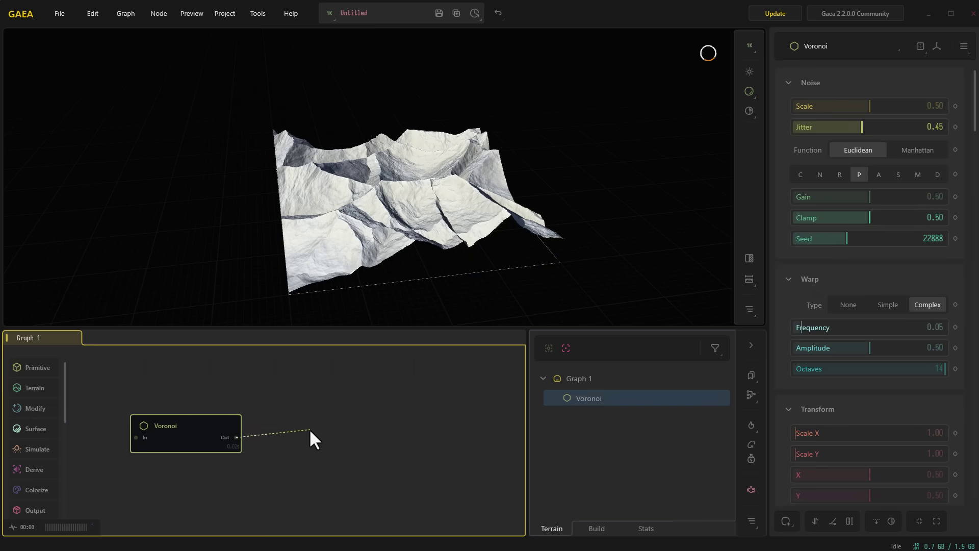
Try an Erosion node on the Voronoi output and delete it again
drag(309, 428, 358, 390)
text(ero)
key(Return)
key(Delete)
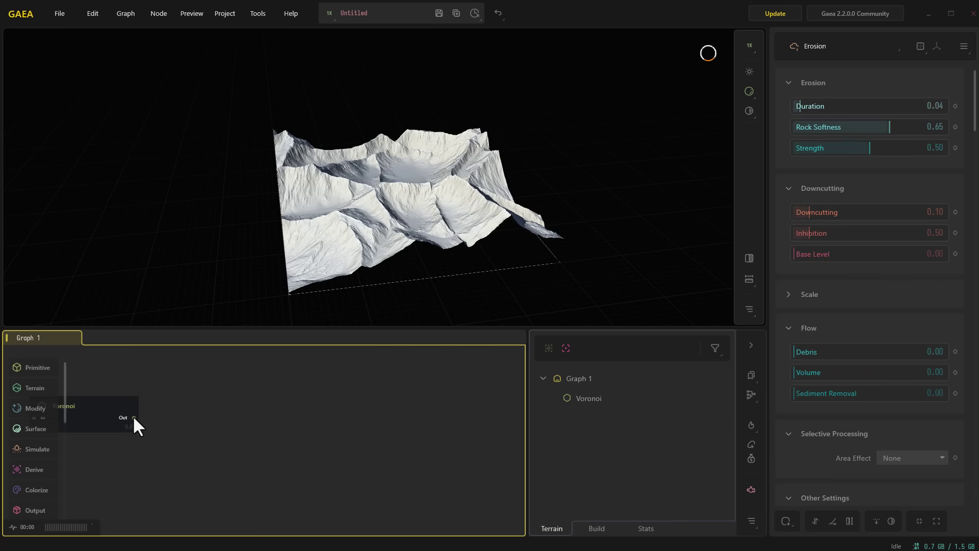
Connect a Cracks node to the Voronoi node's output
drag(109, 409, 180, 410)
drag(270, 411, 270, 411)
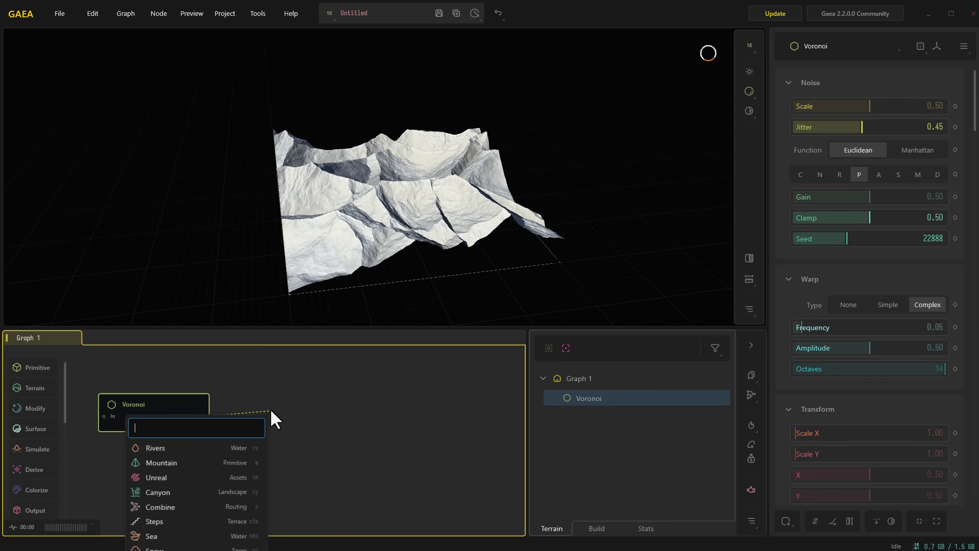
text(crack)
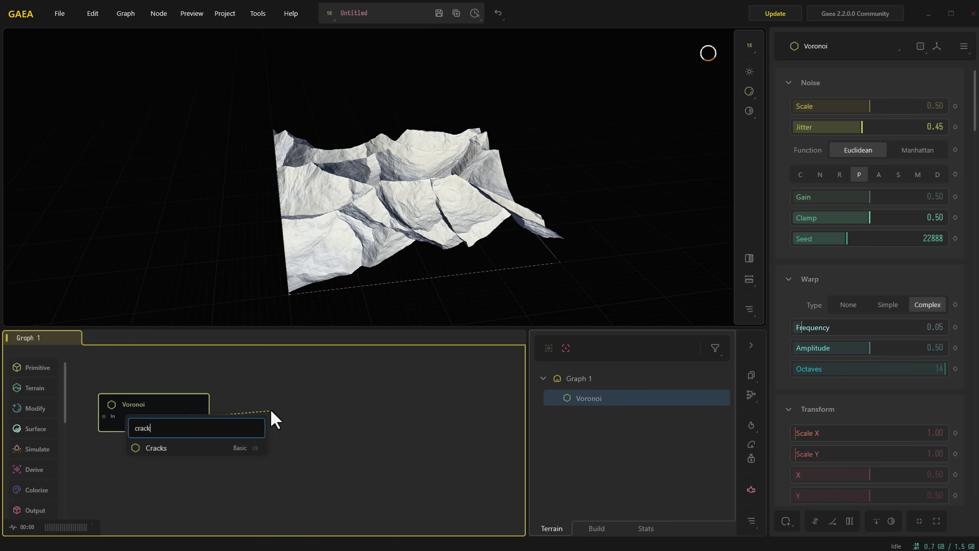
key(Return)
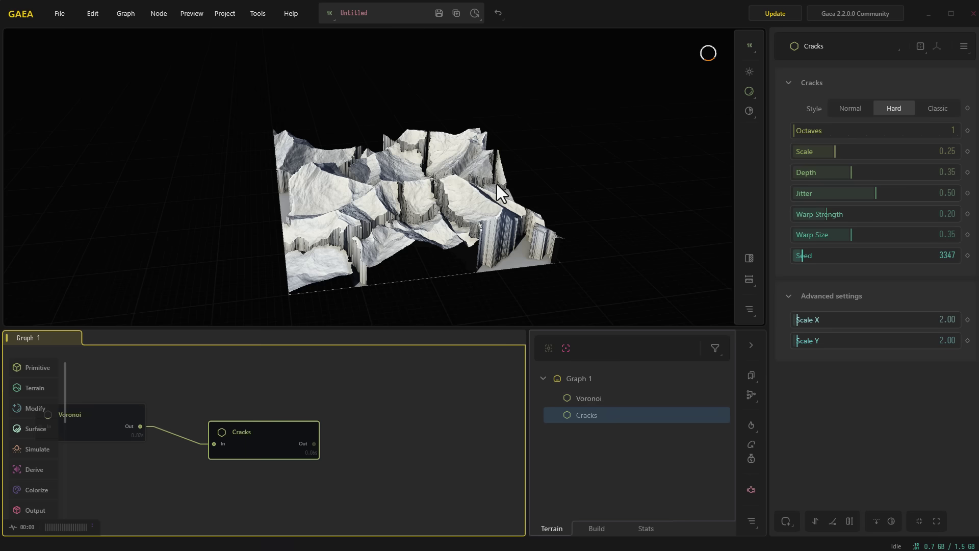
Separate the Cracks node from Voronoi and feed both nodes into a Combine node
drag(451, 242, 427, 261)
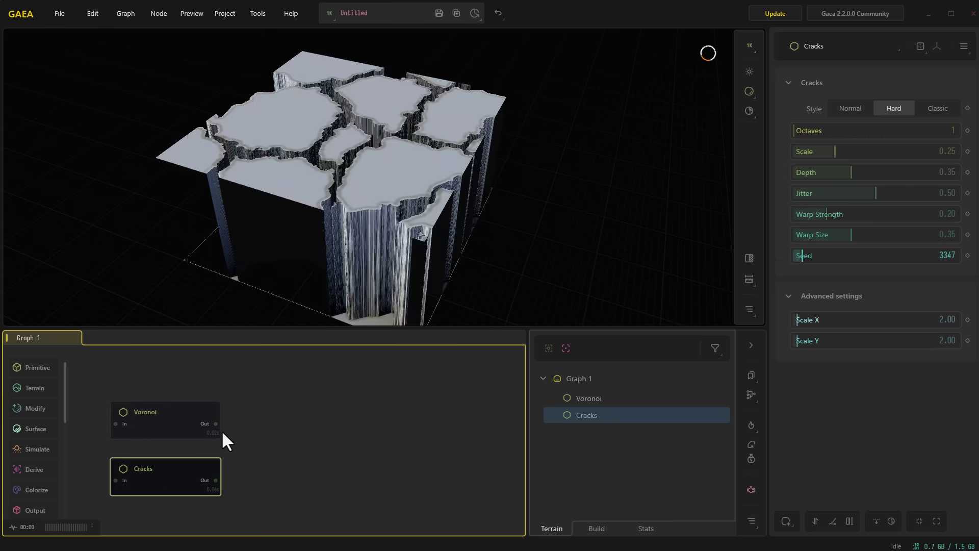
click(223, 432)
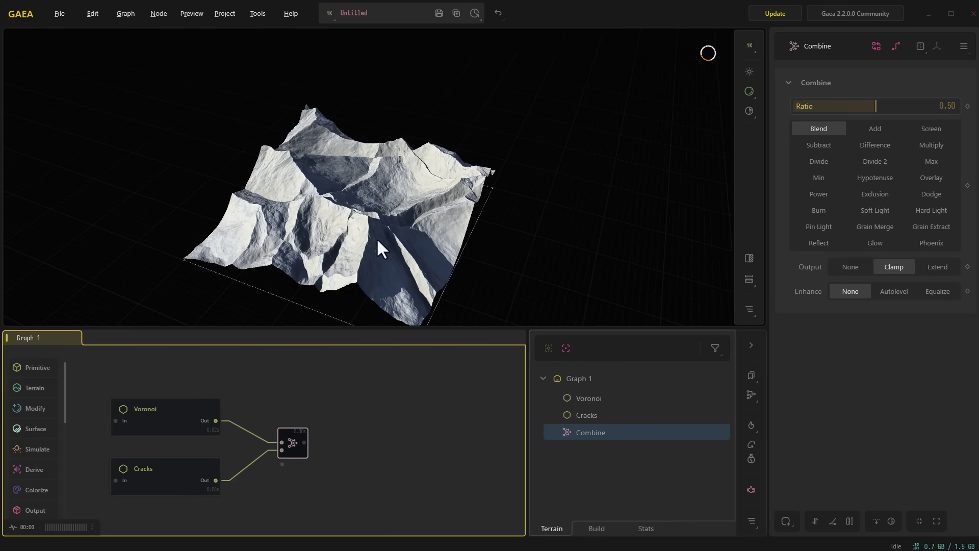
drag(376, 237, 445, 201)
Insert a Transform node between Cracks and Combine and shift it to Offset X -0.48 with the viewport gizmo
drag(220, 484, 164, 485)
key(Tab)
text(tra)
key(Return)
click(938, 47)
drag(380, 213, 317, 216)
click(356, 364)
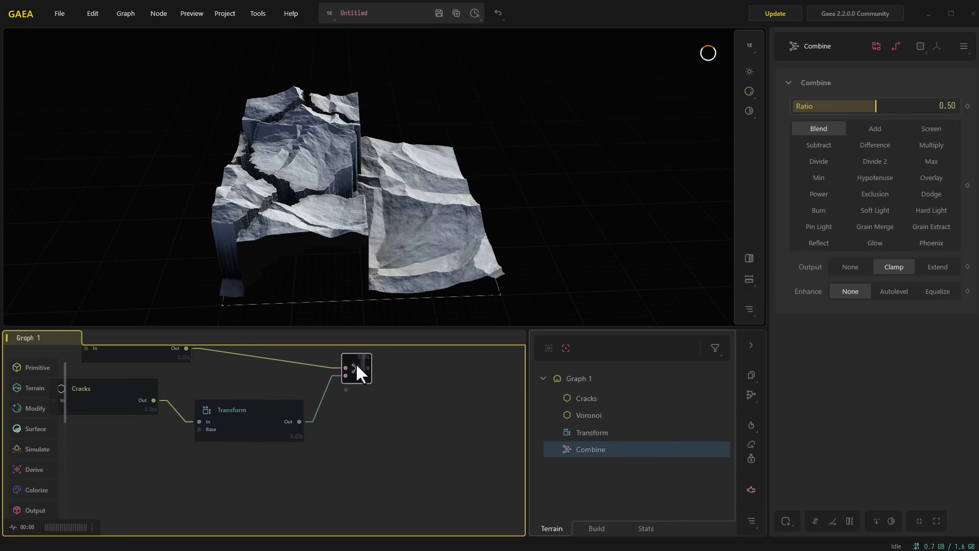
Lower the Transform node's Offset Z to 0.45 and inspect the combined terrain from the Combine node
click(268, 424)
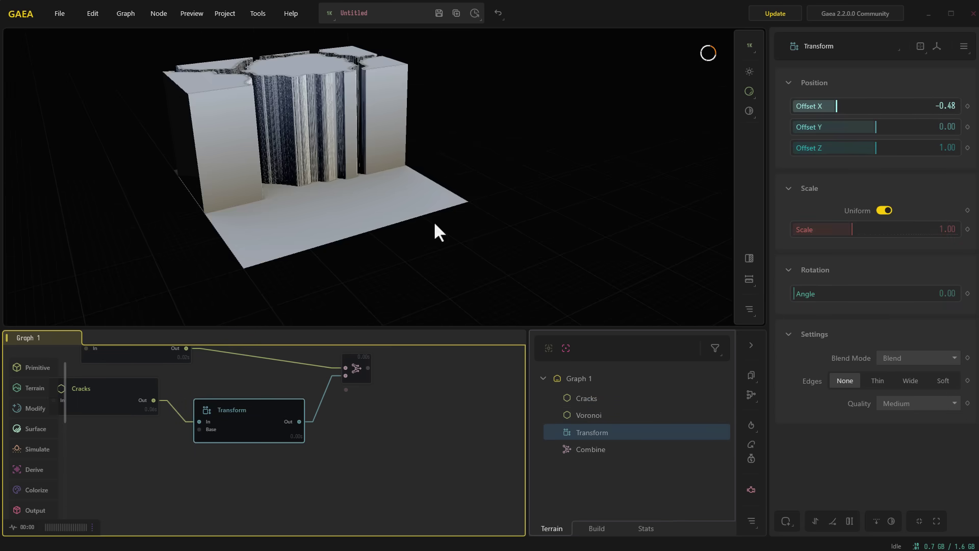
click(936, 47)
mouse_move(324, 234)
middle_down()
mouse_move(334, 243)
mouse_move(327, 246)
middle_up()
scroll(327, 246, up, 1)
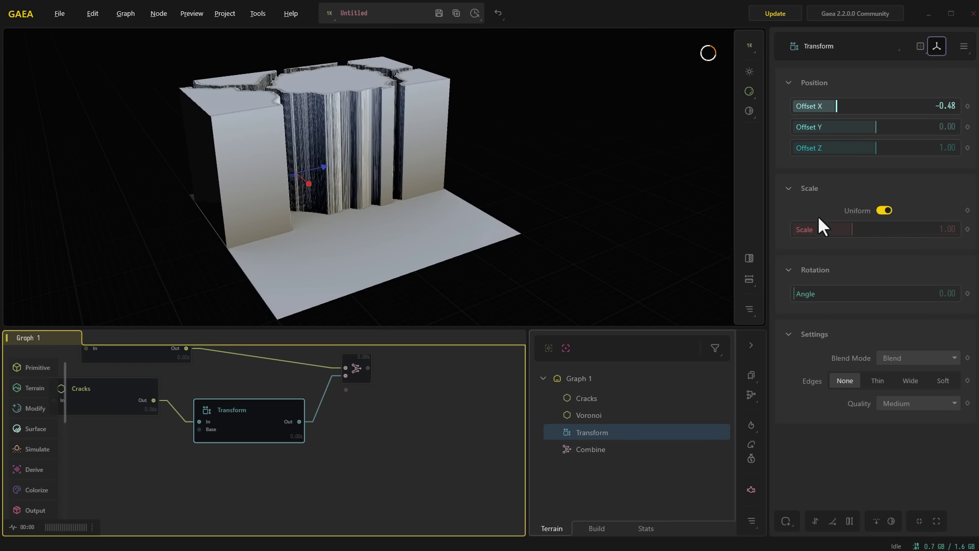
drag(871, 148, 832, 150)
click(360, 377)
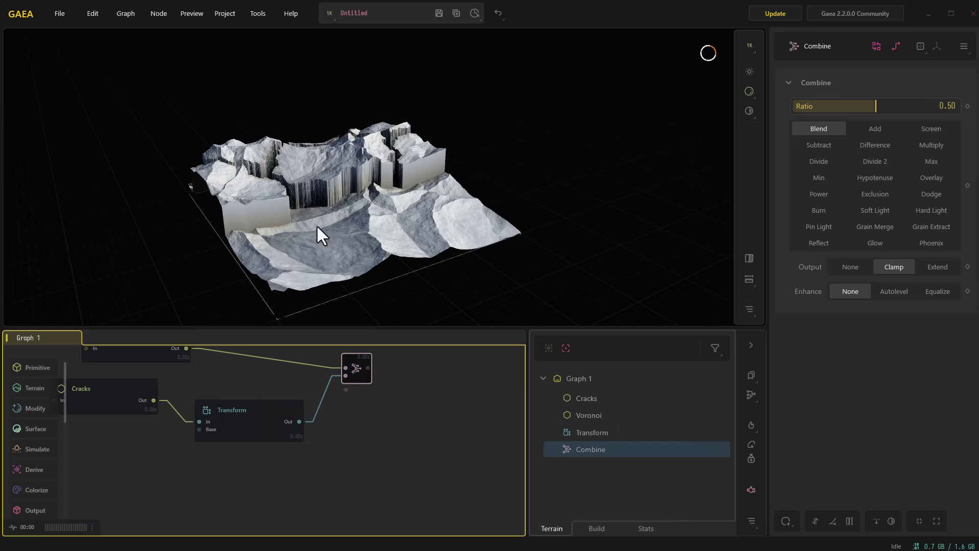
drag(363, 227, 335, 255)
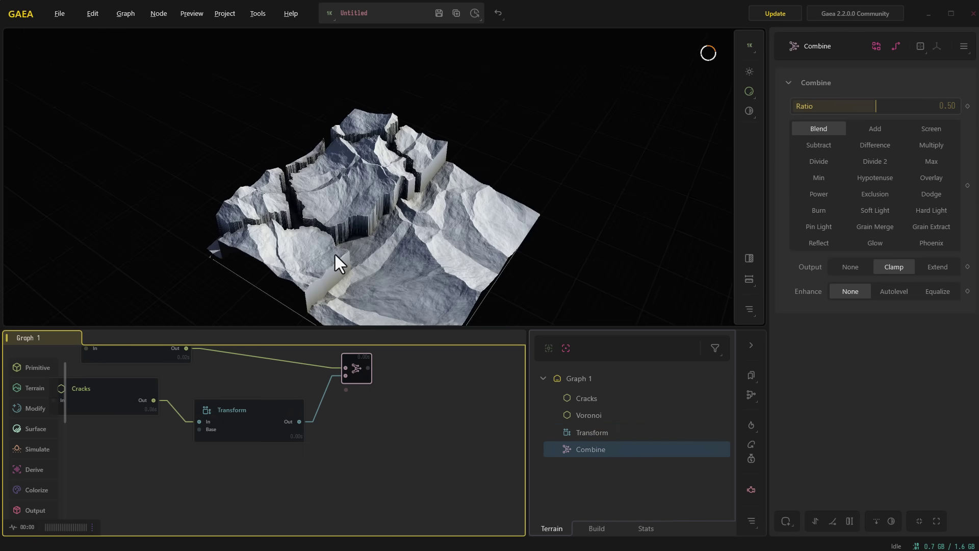
Reduce the Transform node's scale, reposition the cracked block with the viewport gizmo, and display the Combine node
click(232, 437)
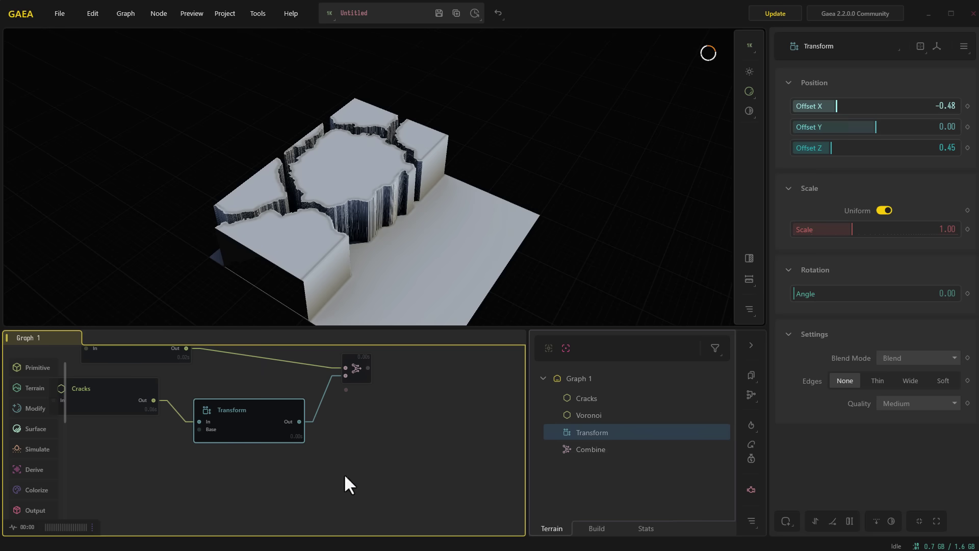
drag(848, 232, 837, 232)
drag(359, 253, 335, 255)
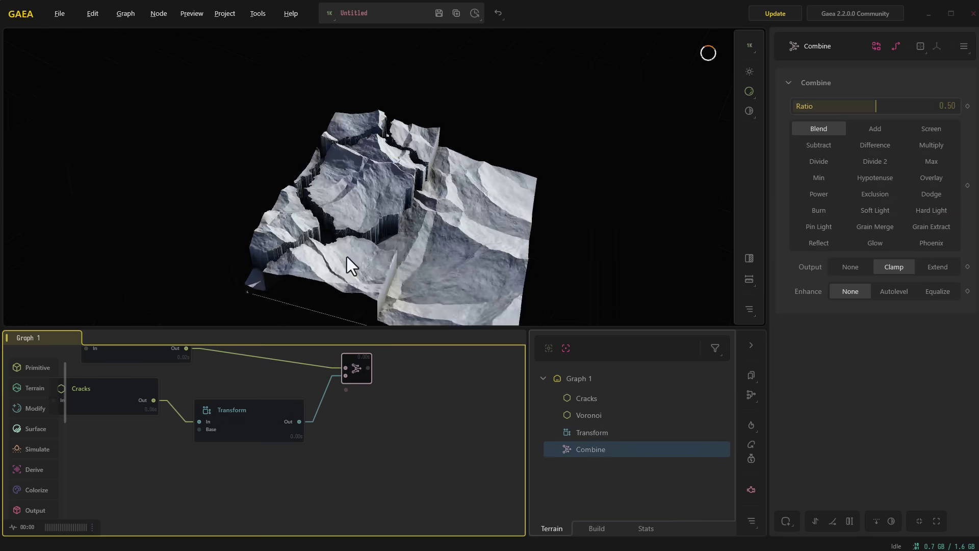
click(232, 436)
drag(852, 232, 837, 232)
click(935, 46)
drag(321, 213, 369, 241)
click(351, 368)
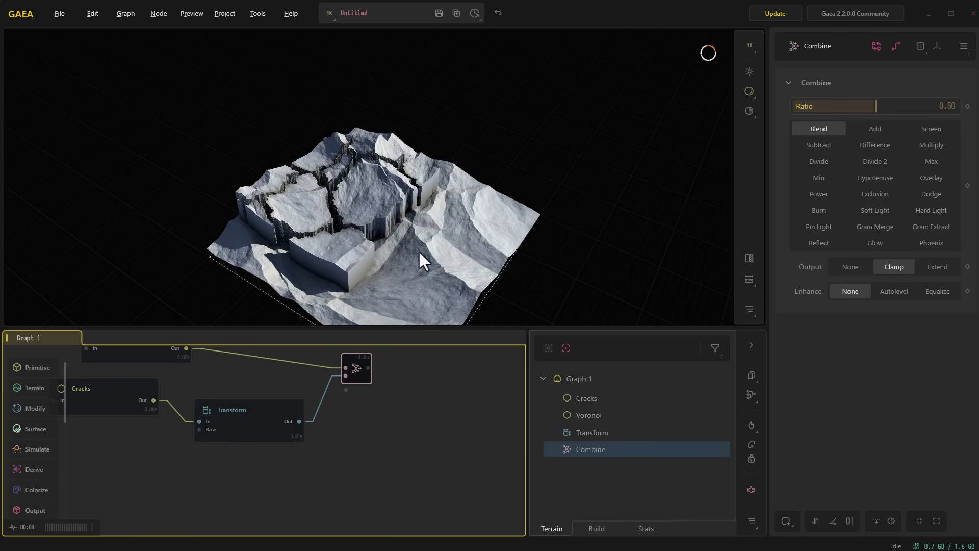
Browse the full list of available nodes and feed the Combine output into a Terraces node
scroll(356, 176, up, 3)
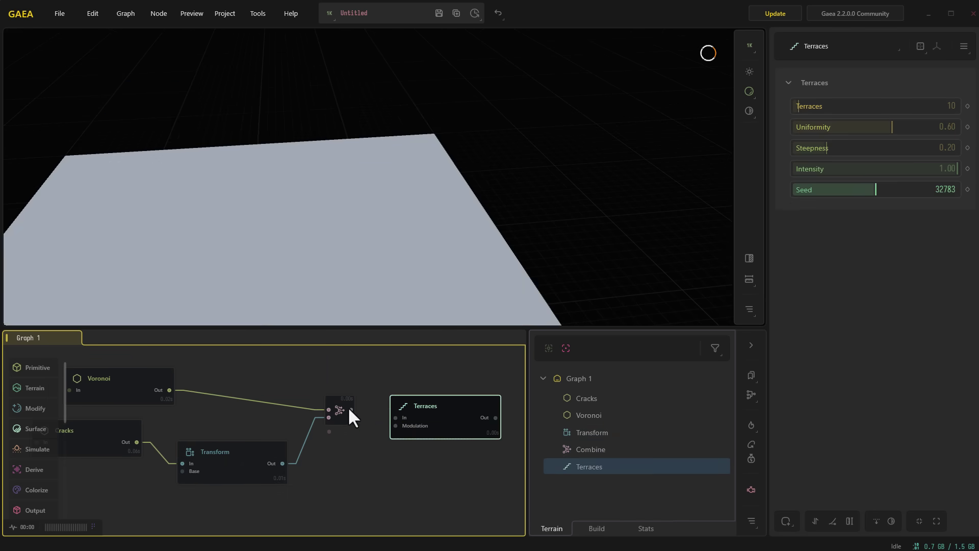
drag(350, 410, 398, 418)
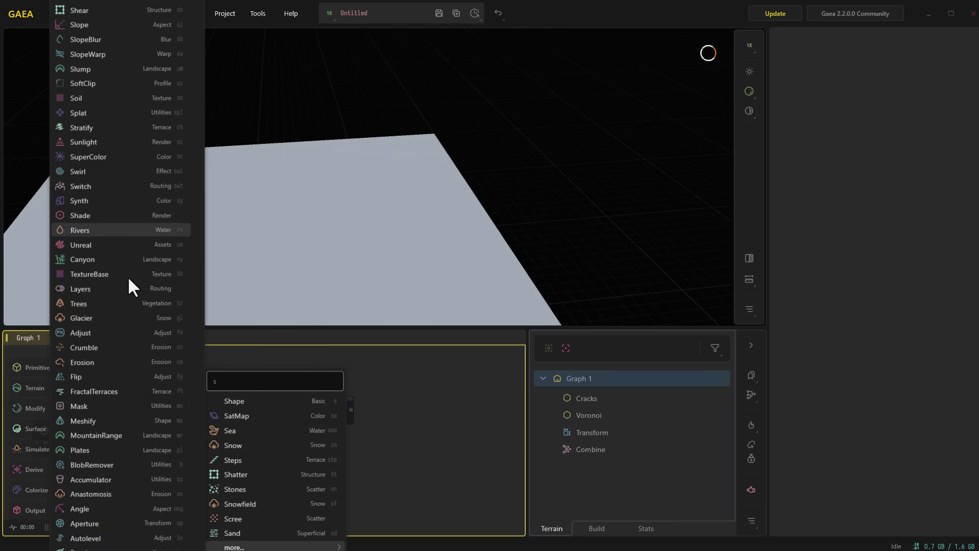
scroll(134, 363, down, 5)
scroll(135, 363, down, 14)
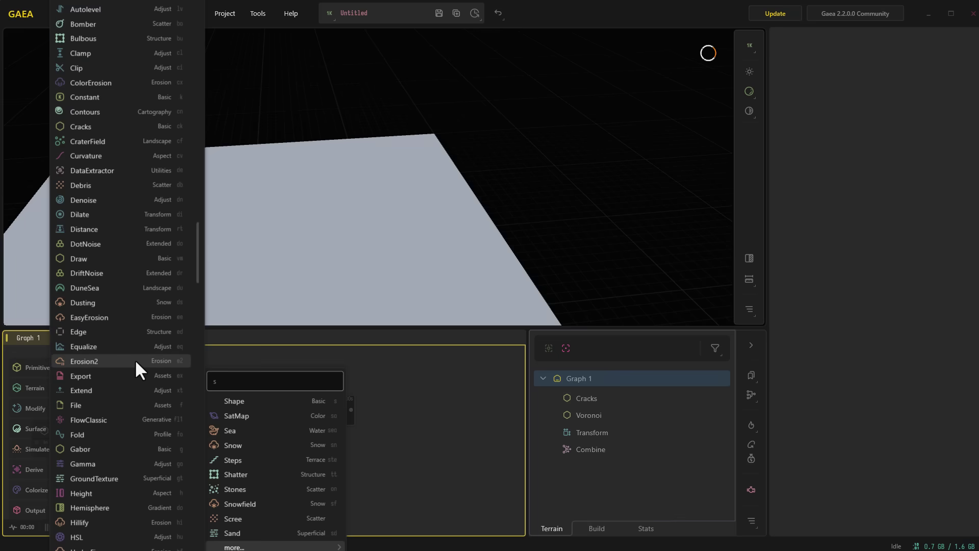
scroll(135, 361, down, 6)
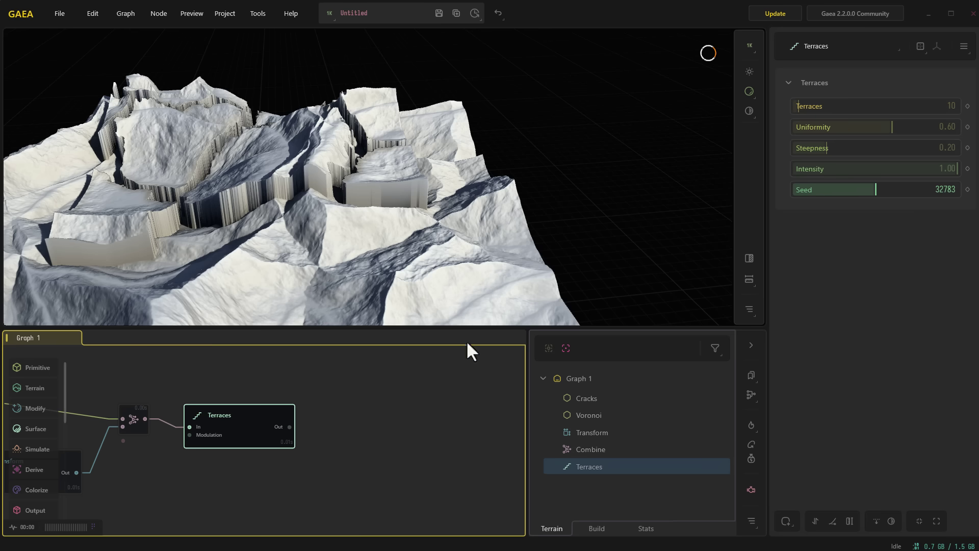
drag(441, 221, 409, 238)
Connect an Origami node to the Terraces output and set its Amount to 0.65
drag(290, 426, 377, 424)
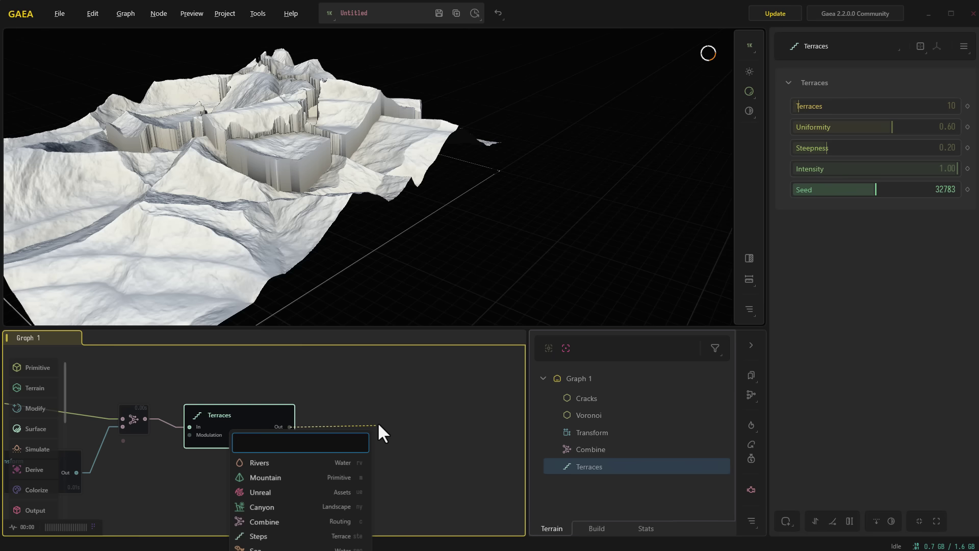
text(or)
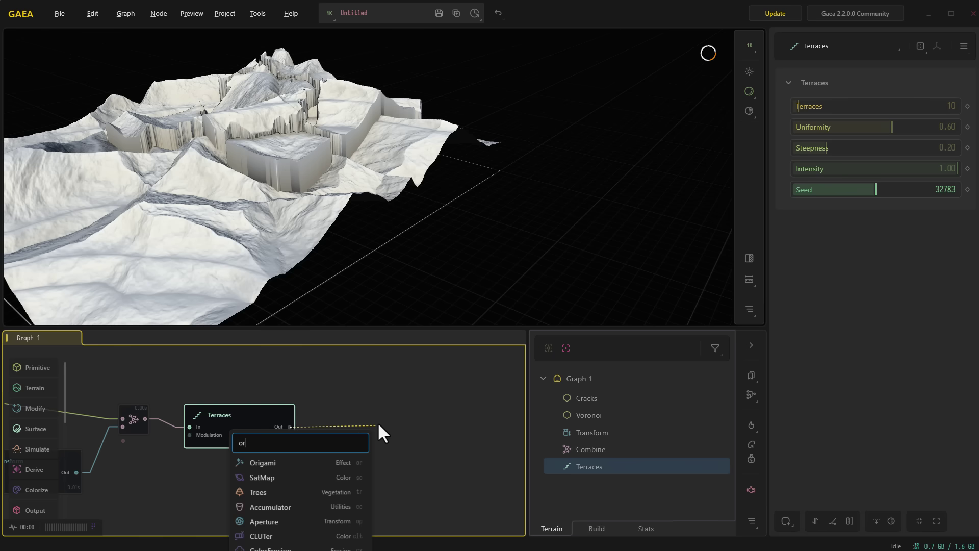
click(307, 463)
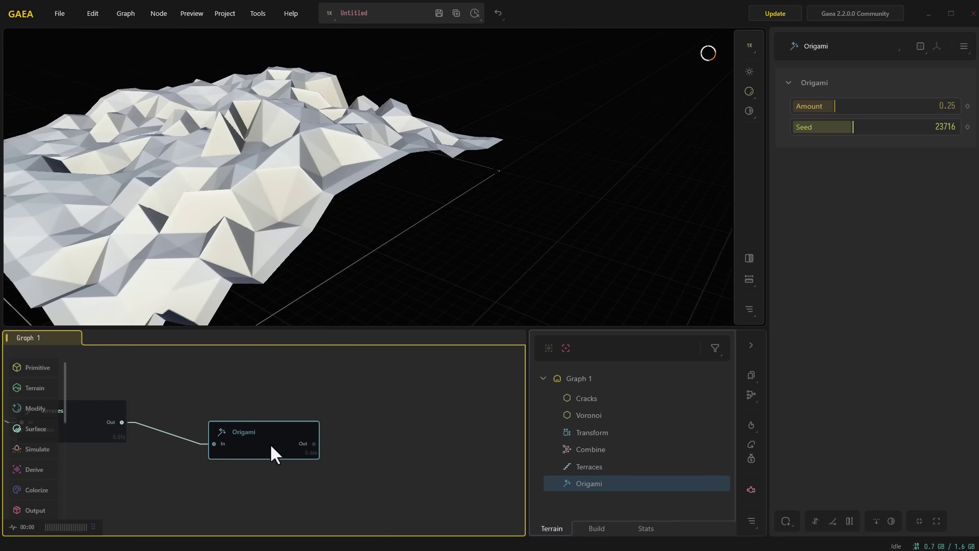
drag(832, 107, 884, 107)
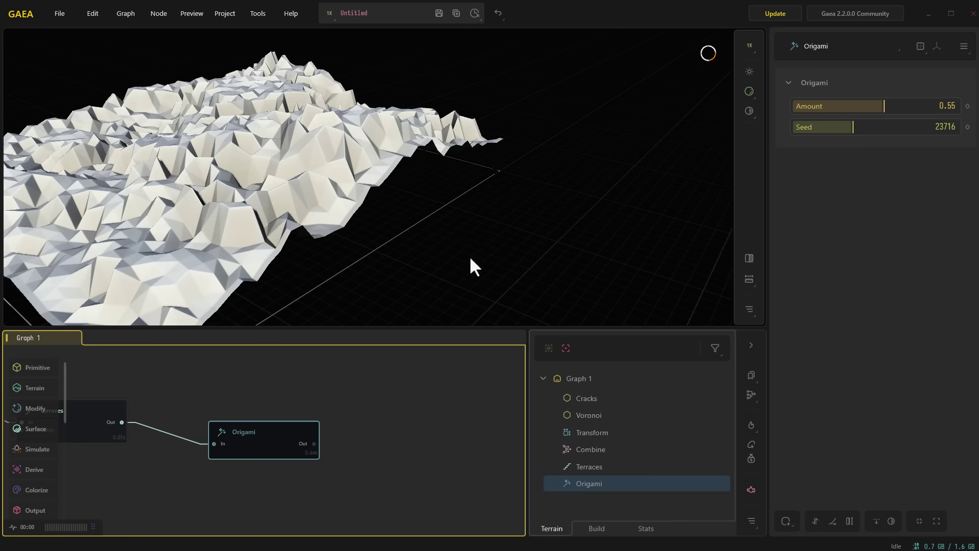
drag(265, 224, 247, 236)
mouse_move(883, 108)
mouse_down()
mouse_move(908, 111)
mouse_move(898, 109)
mouse_up()
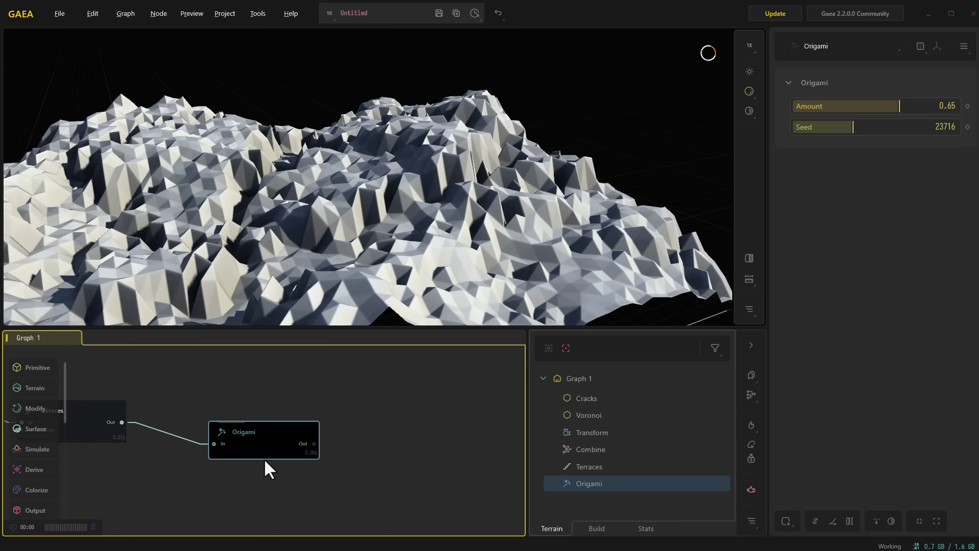
Connect a TextureBase node to the Origami node's output
drag(313, 444, 381, 436)
text(trs)
key(BackSpace)
key(BackSpace)
text(ex)
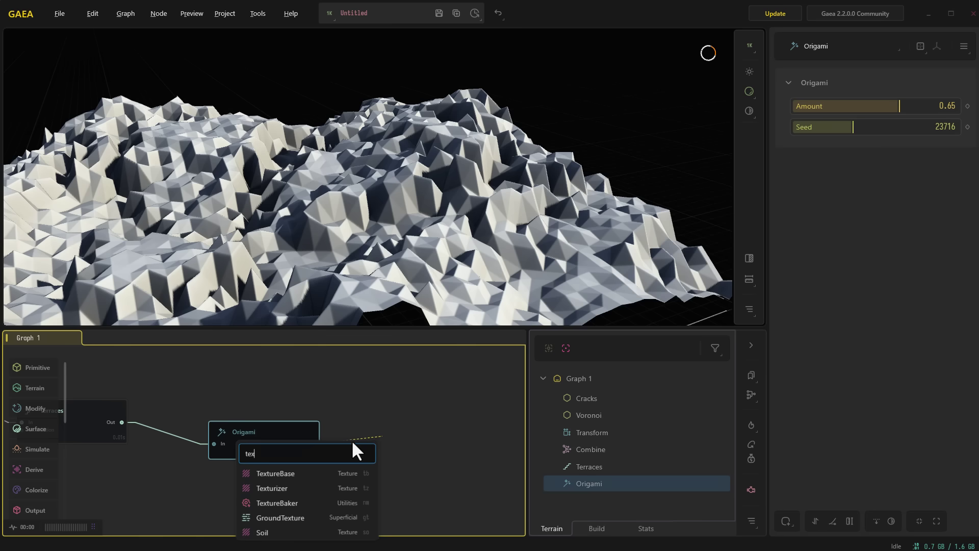
click(334, 474)
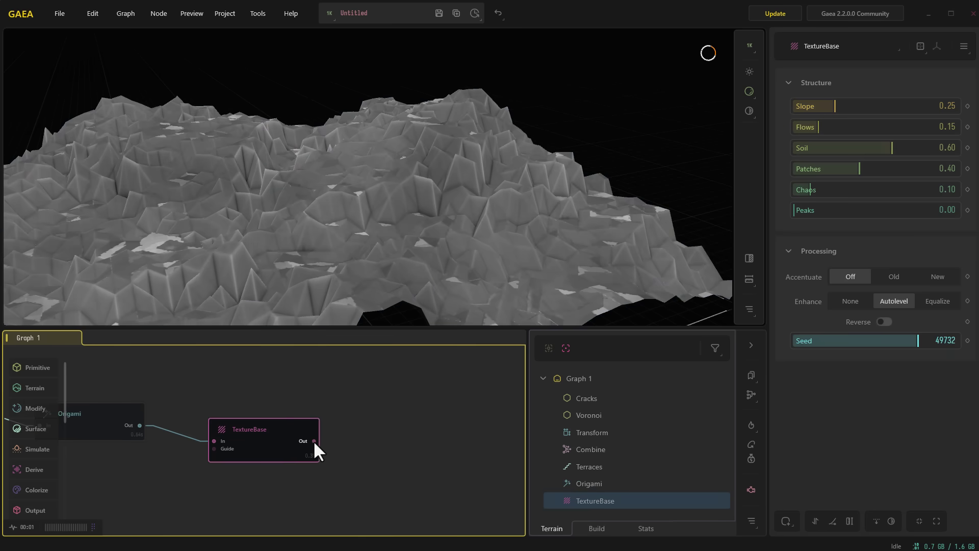
Connect a SatMap node to the TextureBase output and colour the terrain with a preset from the green category
drag(362, 438, 362, 438)
text(sat)
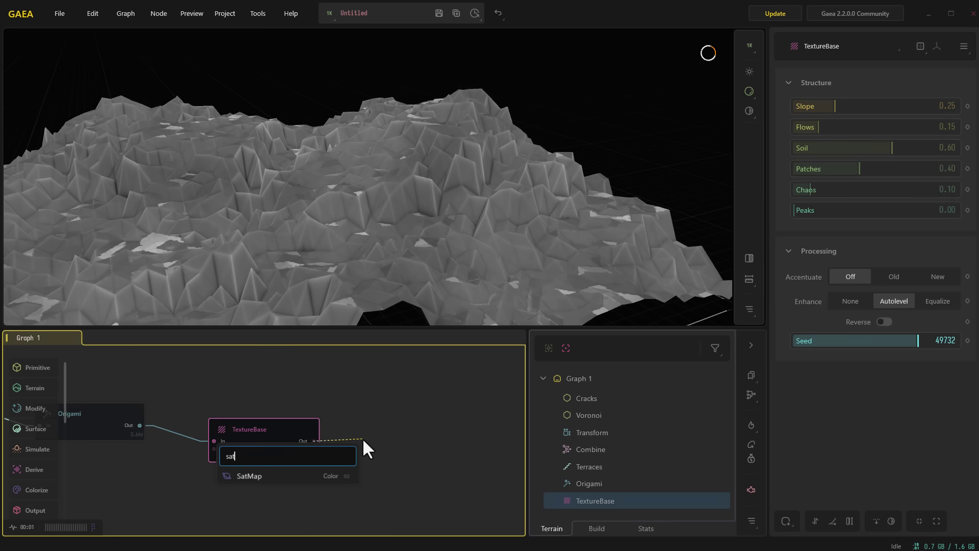
click(323, 477)
drag(391, 270, 449, 237)
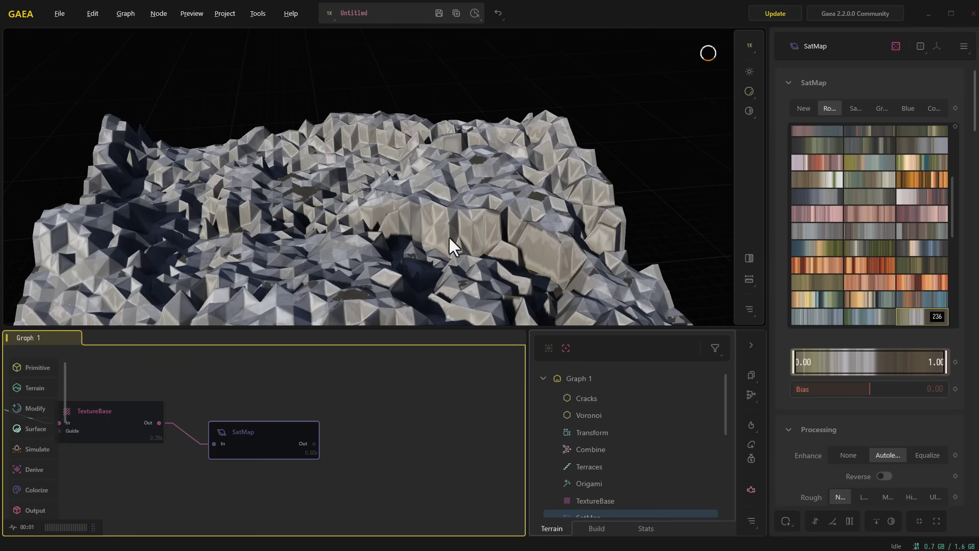
click(882, 108)
click(870, 162)
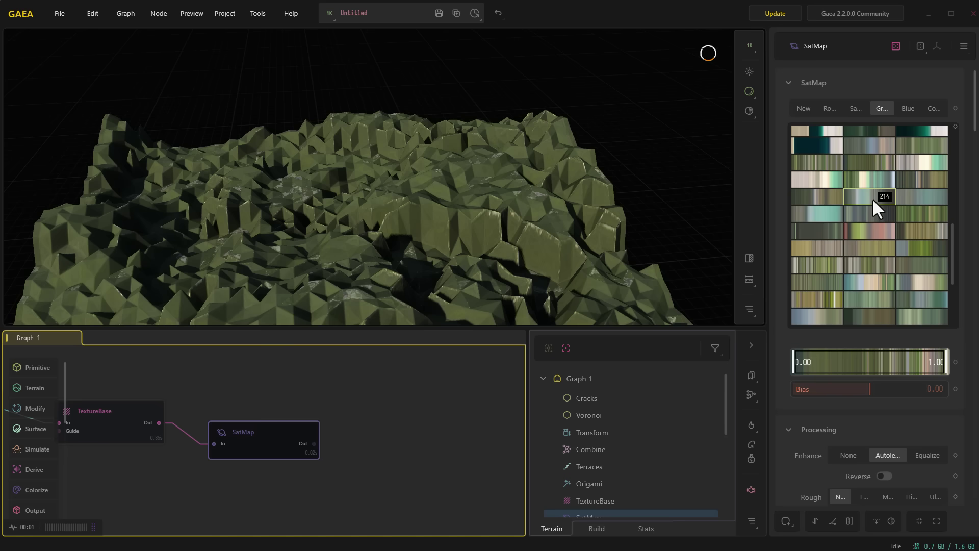
click(872, 198)
click(868, 176)
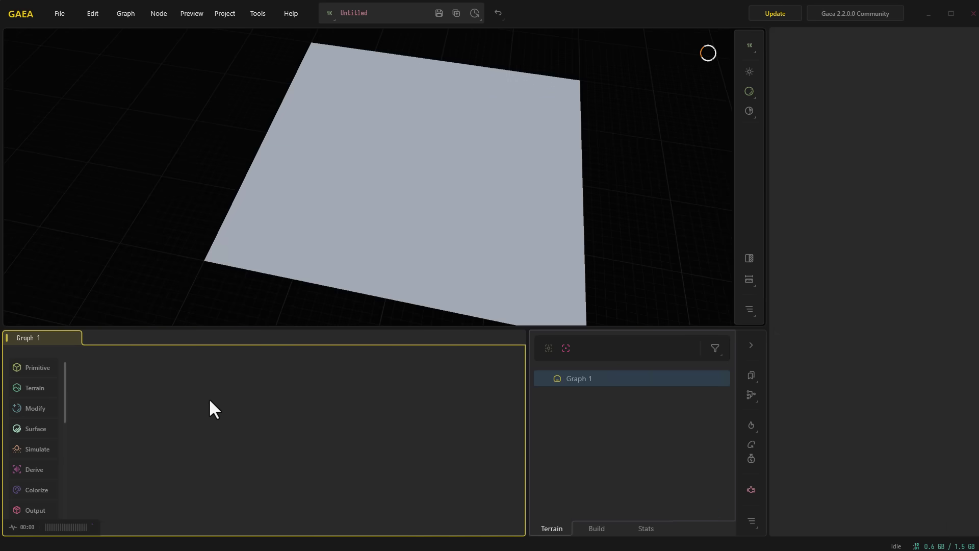
Add a Draw node to the empty graph and reposition it
key(Tab)
text(draw)
key(Return)
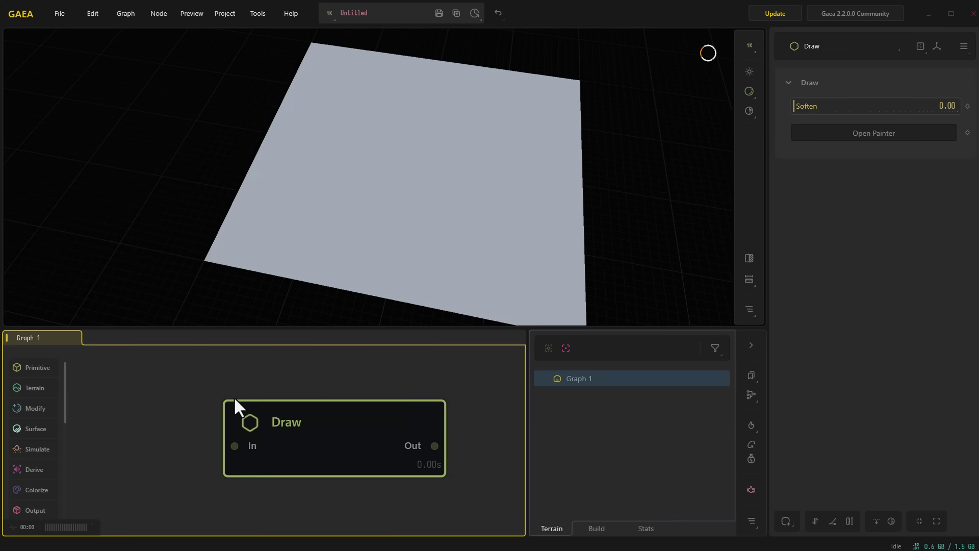
mouse_move(349, 437)
mouse_down()
mouse_move(290, 422)
mouse_move(313, 427)
mouse_move(300, 420)
mouse_up()
Hand-paint a rough mountain shape in the Draw node's painter, enlarging the brush to build up its outer slopes
click(928, 132)
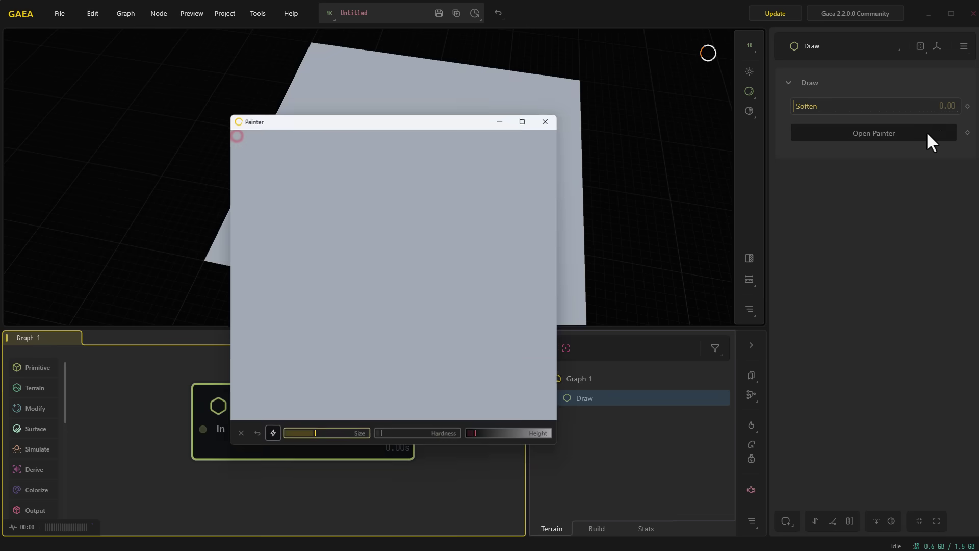
drag(315, 123, 696, 148)
mouse_move(732, 258)
mouse_down()
mouse_move(773, 282)
mouse_move(754, 291)
mouse_move(798, 299)
mouse_move(741, 321)
mouse_up()
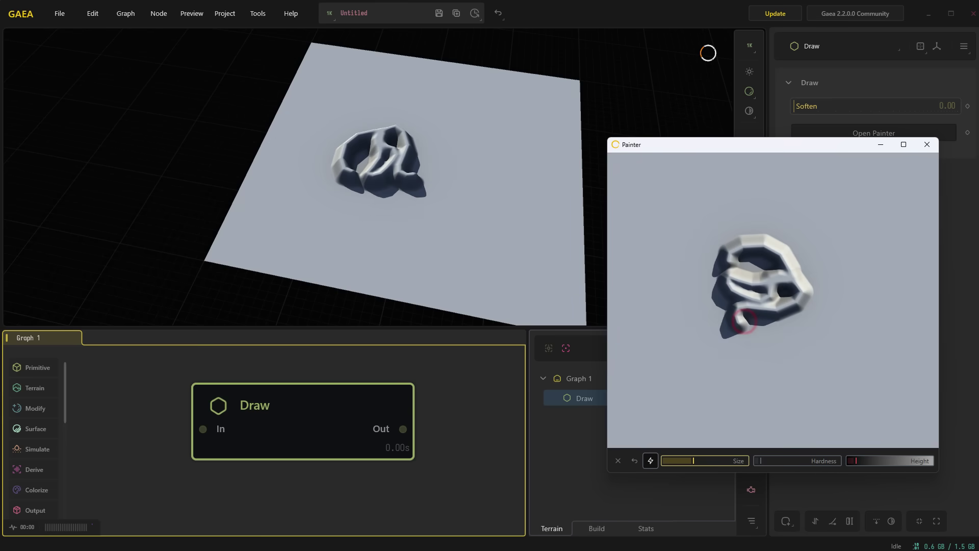
drag(703, 467, 719, 468)
mouse_move(778, 337)
mouse_down()
mouse_move(760, 323)
mouse_move(775, 339)
mouse_move(801, 335)
mouse_move(769, 344)
mouse_move(732, 328)
mouse_move(696, 262)
mouse_move(735, 232)
mouse_move(787, 242)
mouse_move(803, 277)
mouse_up()
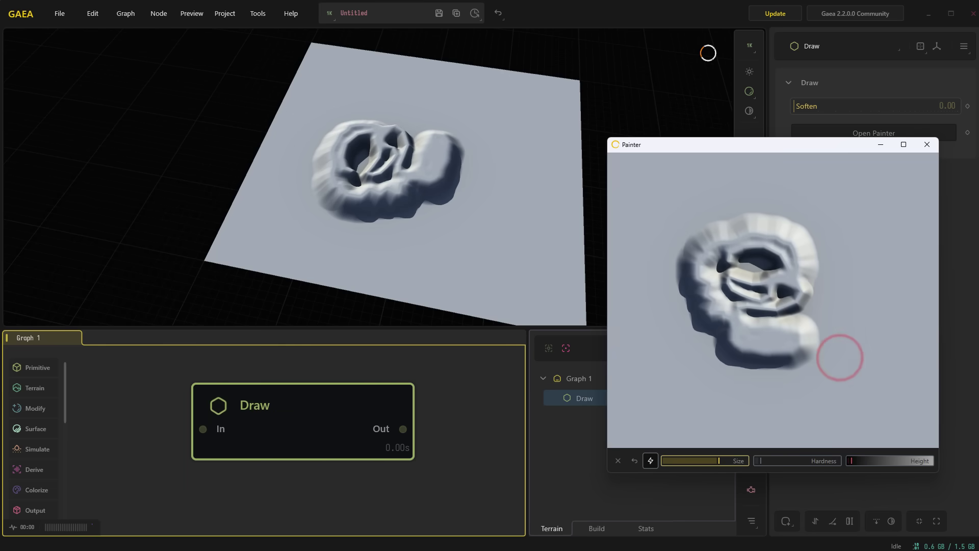
mouse_move(816, 318)
mouse_down()
mouse_move(833, 286)
mouse_move(820, 246)
mouse_move(765, 224)
mouse_move(729, 219)
mouse_move(696, 262)
mouse_move(689, 317)
mouse_move(743, 352)
mouse_move(788, 314)
mouse_move(743, 259)
mouse_move(695, 284)
mouse_move(695, 328)
mouse_move(660, 278)
mouse_up()
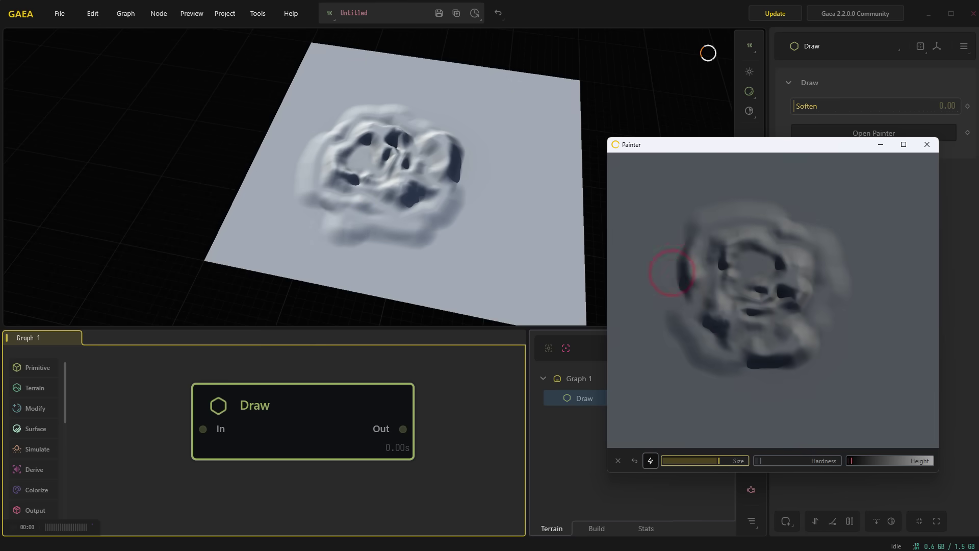
click(927, 145)
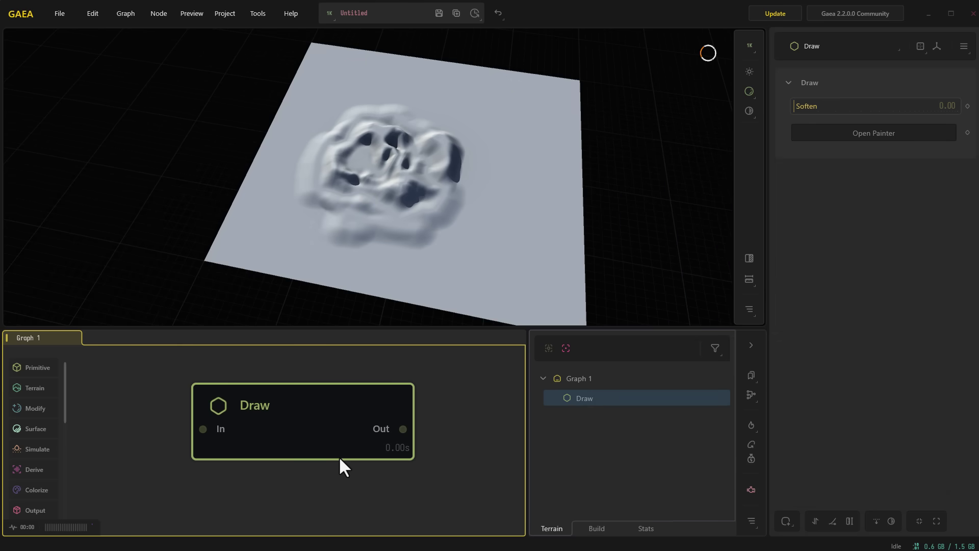
Connect a Transform node to the Draw output and move the painted shape to Offset X 0.35 and Offset Y 0.40
middle_drag(398, 457, 310, 455)
drag(314, 430, 373, 420)
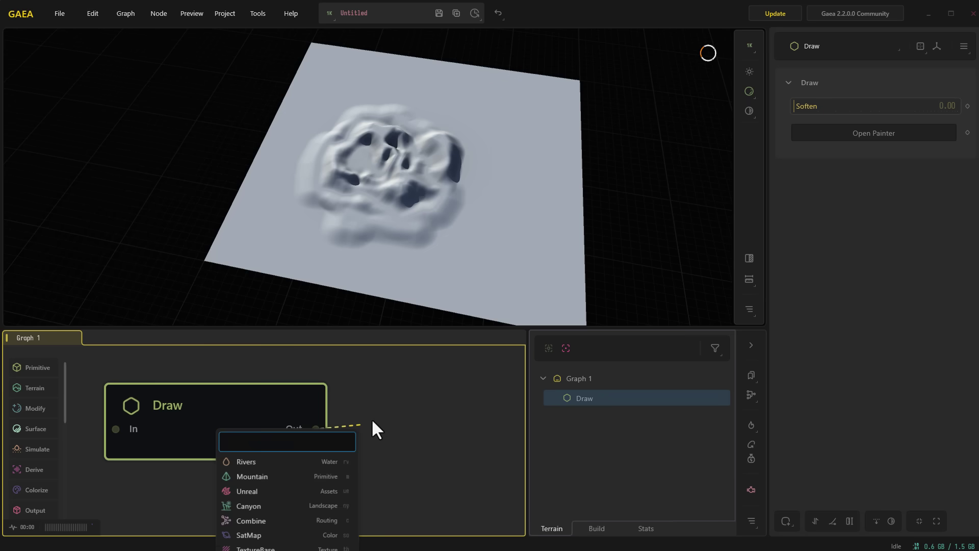
text(tr)
key(Return)
drag(415, 161, 553, 108)
Feed the Transform output into a Lake node
drag(230, 406, 279, 399)
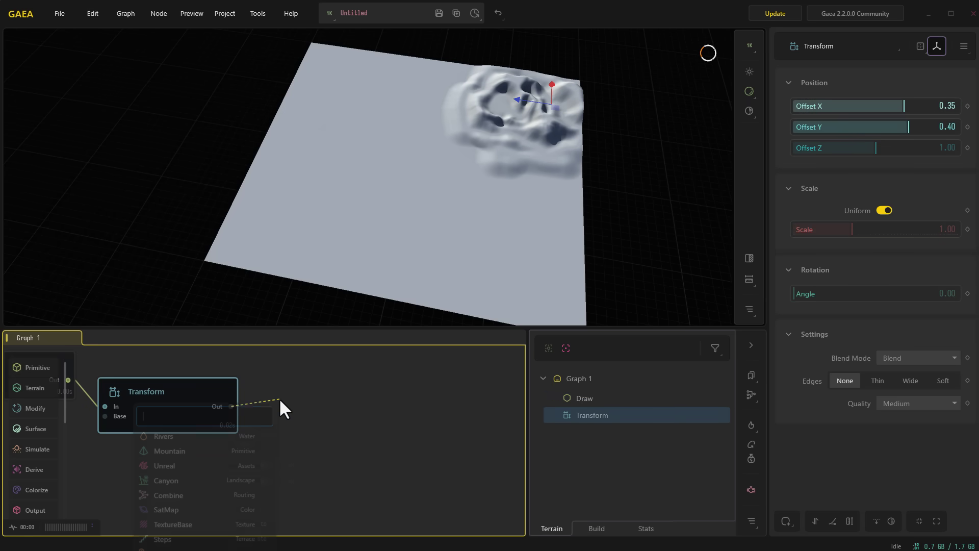
text(la)
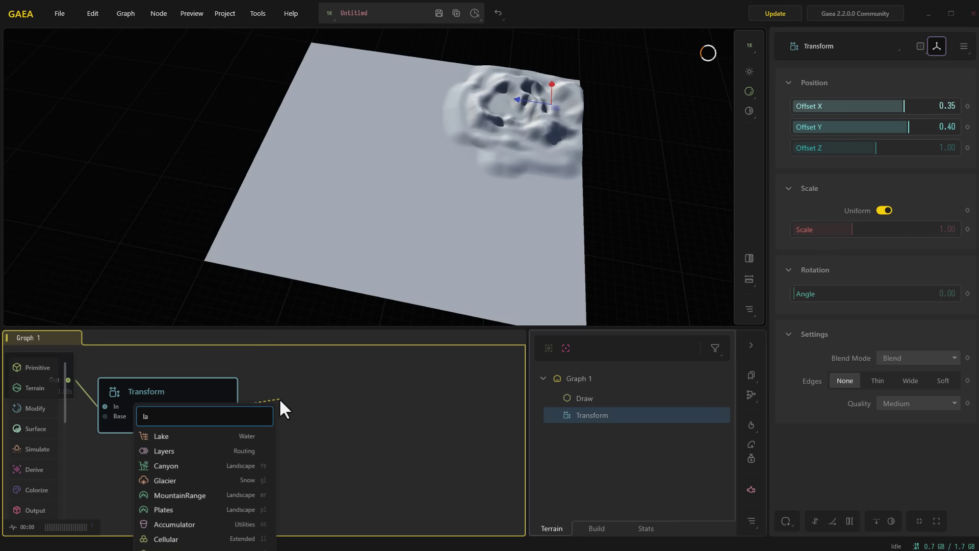
key(Return)
drag(120, 484, 188, 445)
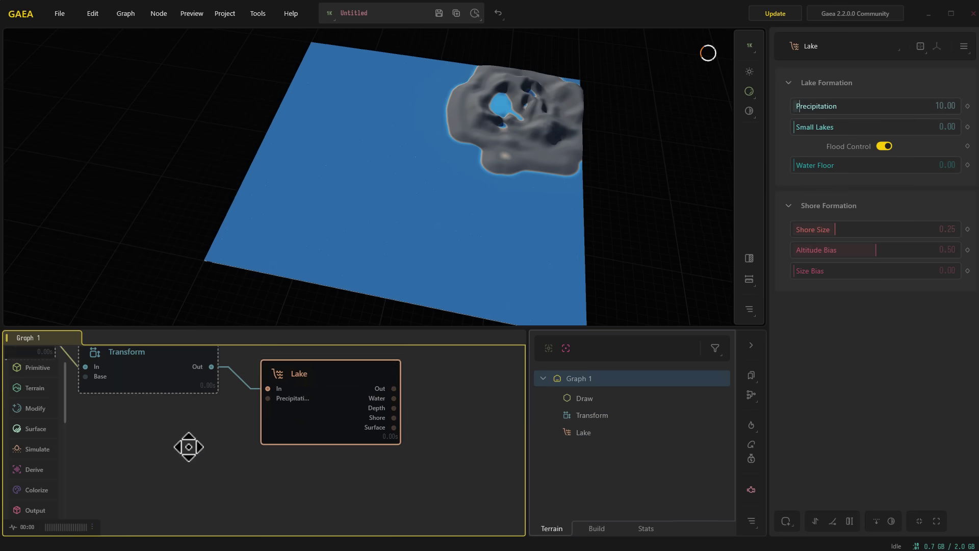
scroll(187, 446, down, 3)
scroll(307, 422, up, 3)
Space out the Lake node, add a CraterField node and place it above the Draw node
drag(340, 439, 430, 458)
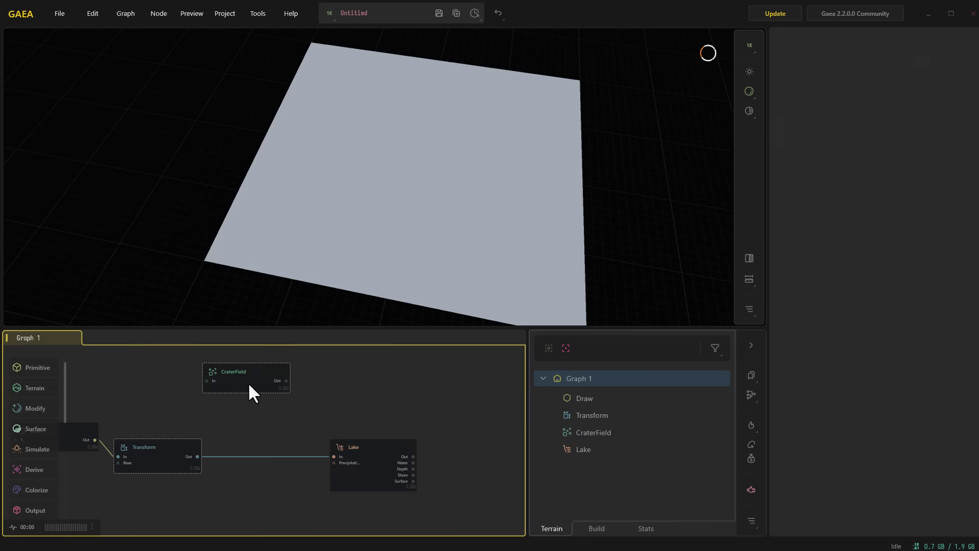
drag(248, 382, 73, 374)
mouse_move(236, 408)
mouse_down()
mouse_move(397, 414)
mouse_move(310, 395)
mouse_up()
scroll(326, 405, up, 3)
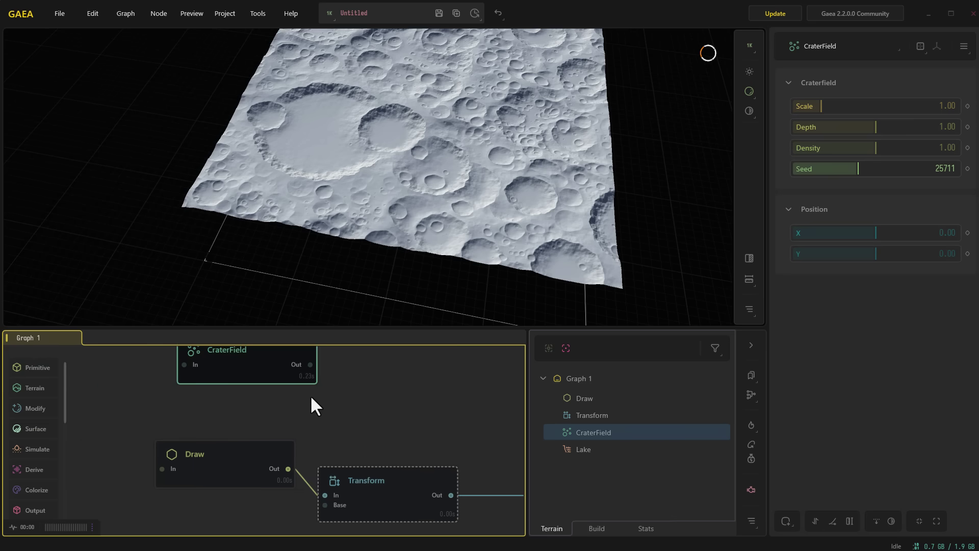
drag(258, 365, 236, 383)
Combine the CraterField and Draw outputs, replacing the Combine node's Draw input with the Transform output
drag(291, 453, 287, 466)
scroll(338, 452, down, 2)
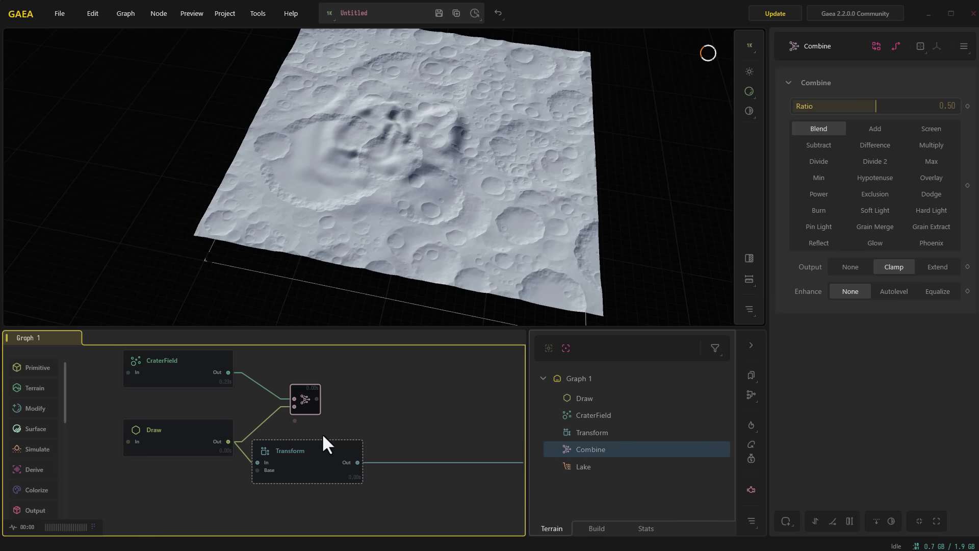
middle_drag(379, 415, 324, 423)
mouse_move(255, 391)
mouse_down()
mouse_move(372, 391)
mouse_move(348, 405)
mouse_up()
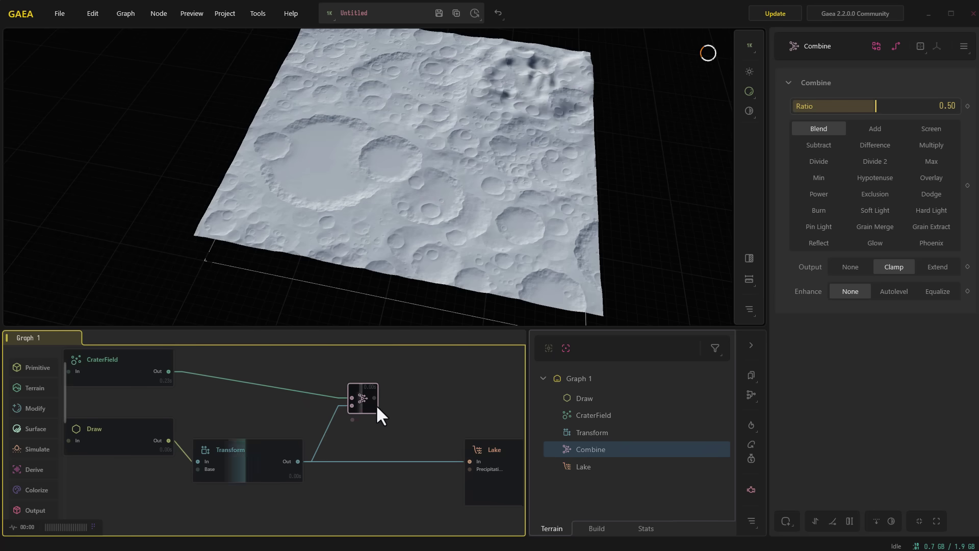
Set the Transform node's Offset Z to 1.54 and connect the Combine output to the Lake input
click(208, 470)
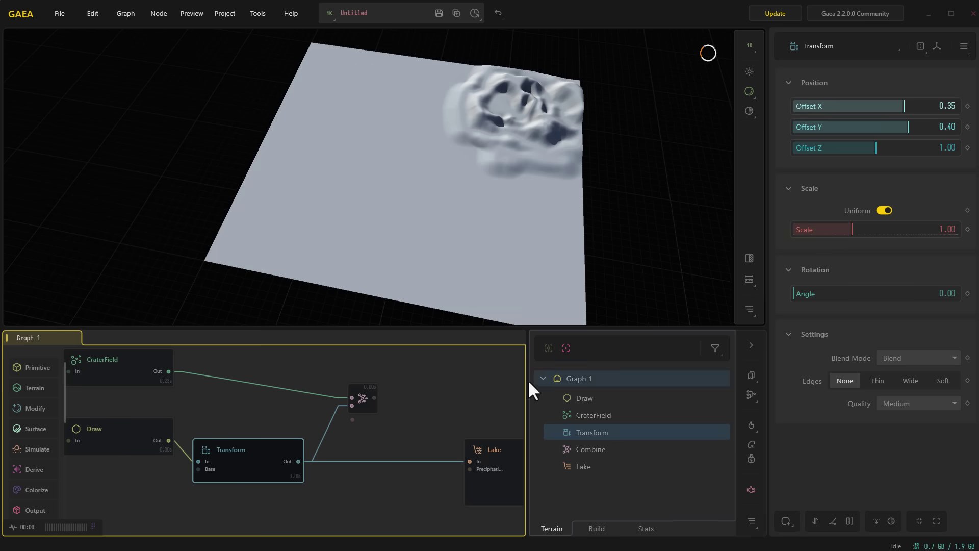
drag(882, 153, 920, 151)
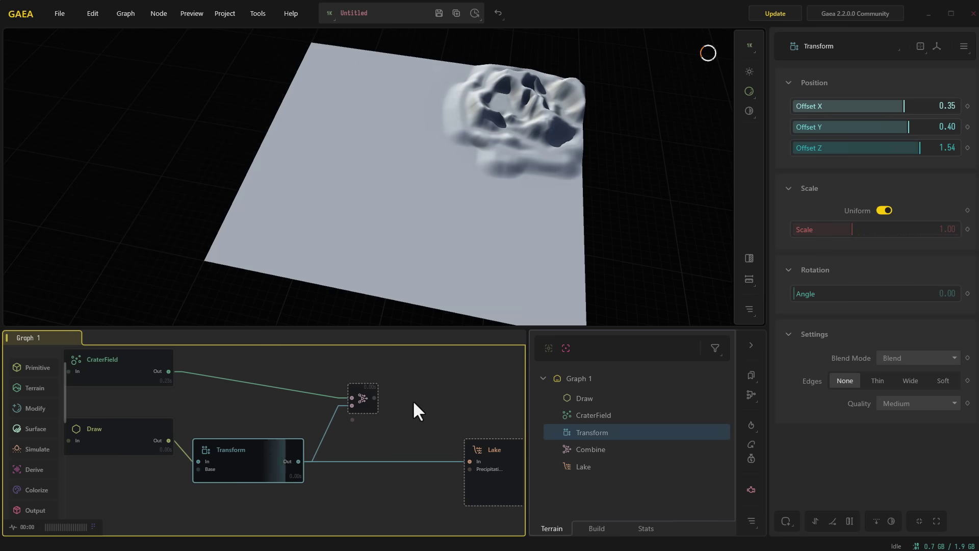
middle_drag(413, 403, 323, 400)
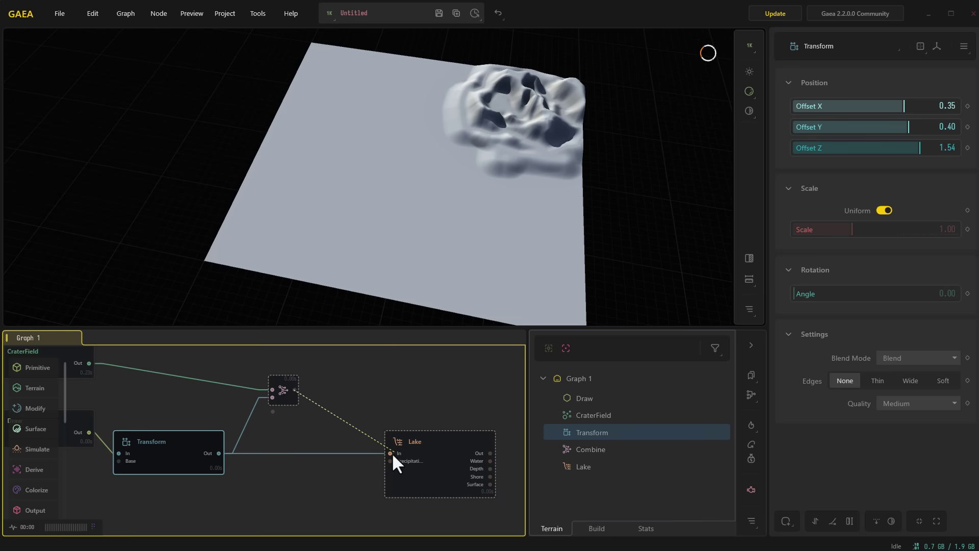
drag(391, 452, 391, 453)
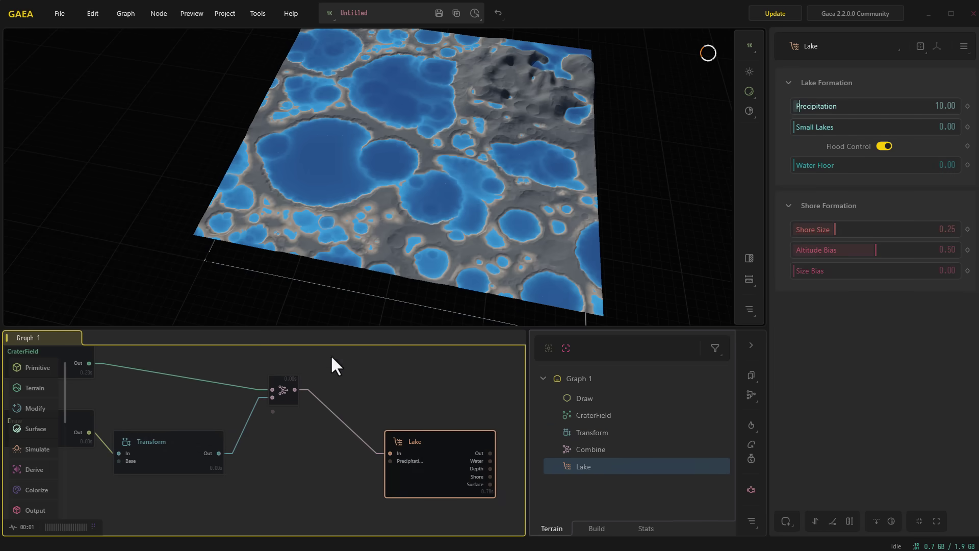
drag(512, 176, 425, 173)
scroll(443, 152, up, 5)
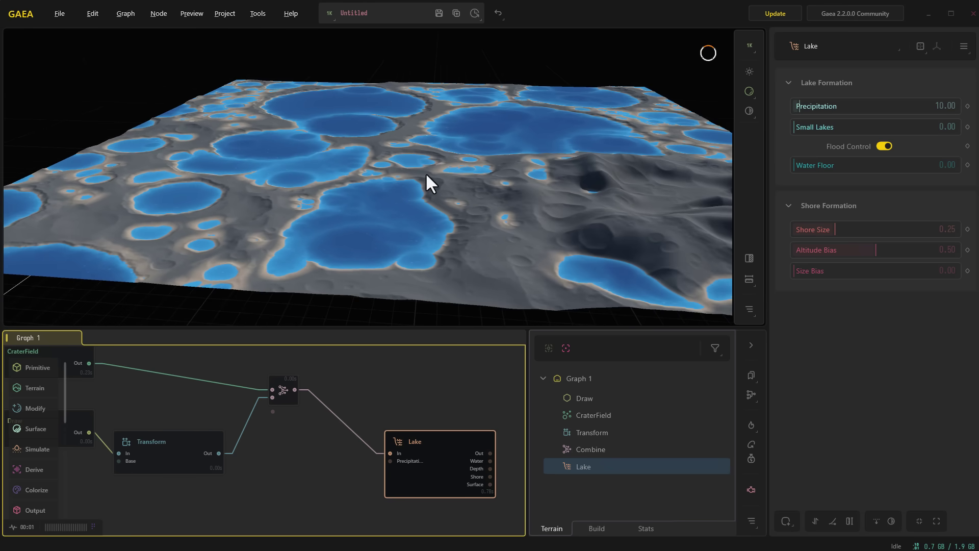
Raise the CraterField node's Depth to about 1.8 and display the Lake node
click(79, 363)
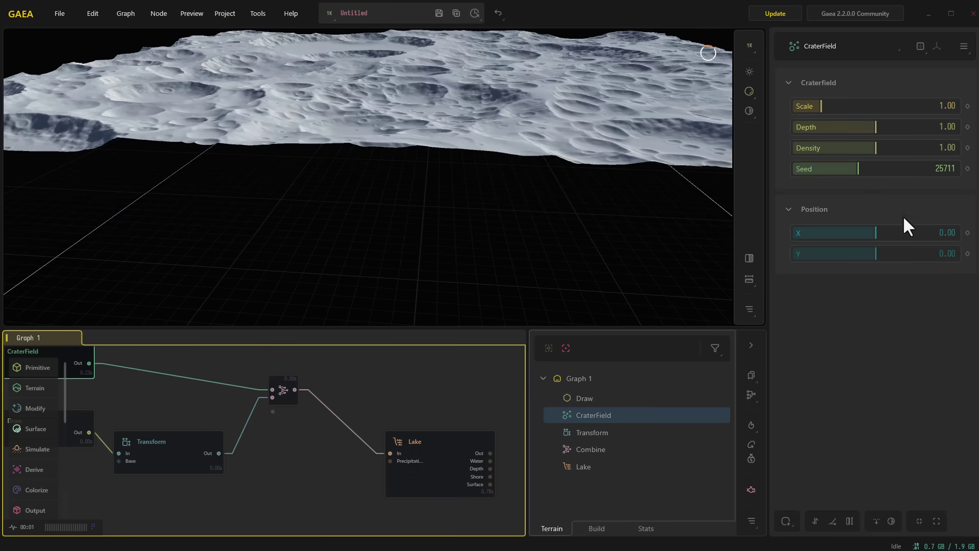
drag(881, 129, 941, 130)
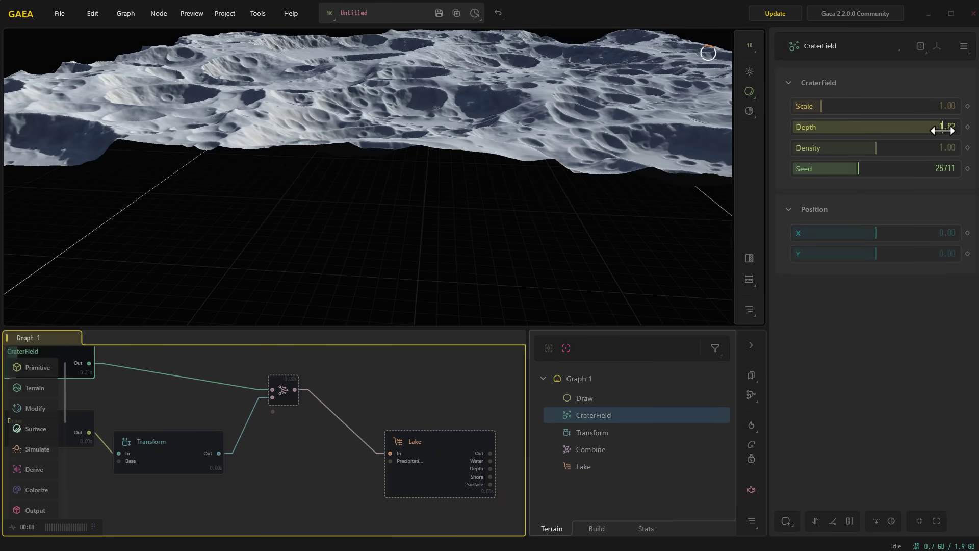
drag(395, 500, 352, 530)
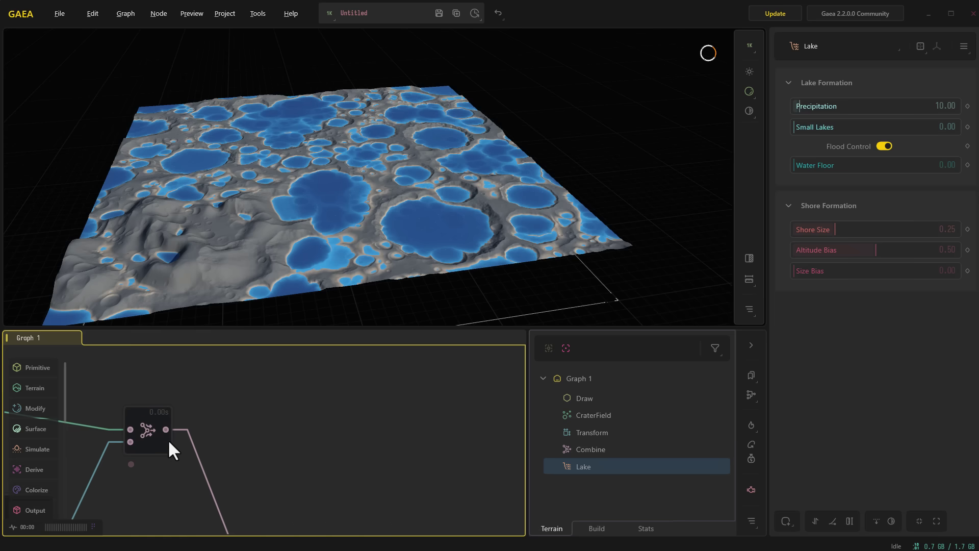
Add a Sandstone node to the graph
click(260, 395)
key(Tab)
text(sa)
key(Down)
key(Down)
key(Return)
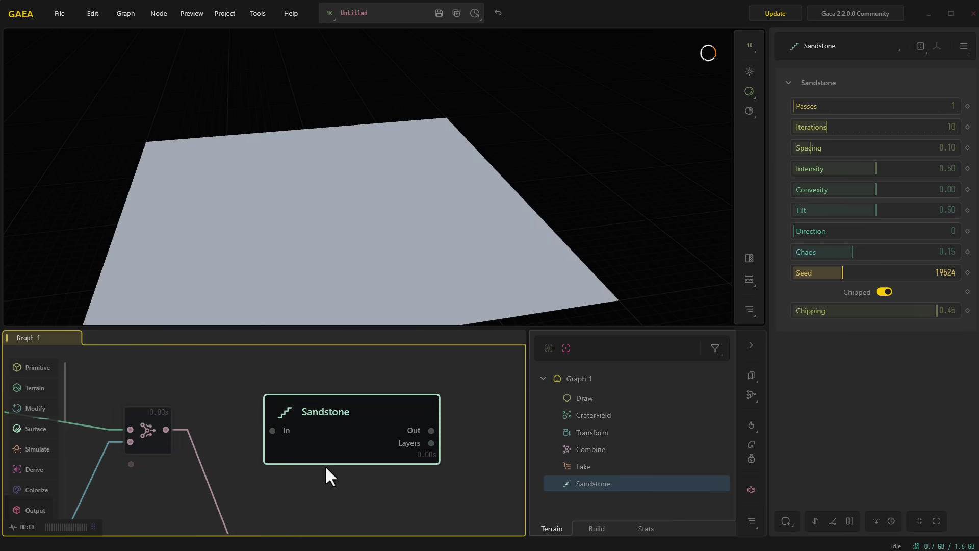
Insert the Sandstone node between CraterField and Combine, tidy the layout and display the Combine node
scroll(403, 437, down, 5)
drag(401, 438, 252, 417)
drag(173, 416, 197, 405)
scroll(199, 405, up, 5)
drag(131, 429, 232, 429)
drag(378, 430, 458, 472)
click(323, 426)
middle_drag(346, 522, 258, 475)
click(390, 433)
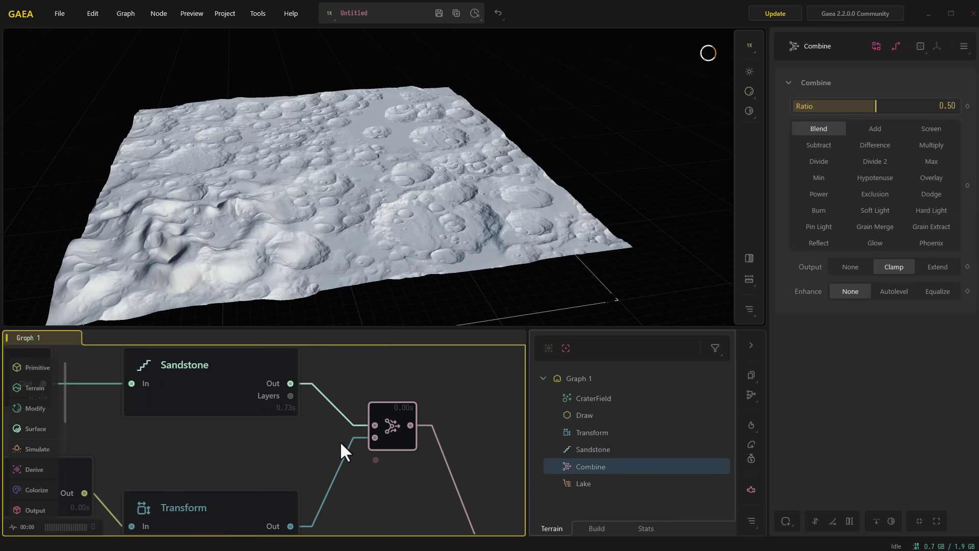
Branch a second Transform node off the Draw node's output
drag(277, 231, 408, 229)
middle_drag(194, 512, 304, 412)
scroll(304, 412, up, 1)
drag(304, 411, 306, 488)
scroll(248, 482, down, 3)
mouse_move(205, 434)
mouse_down()
mouse_move(132, 439)
mouse_move(246, 423)
mouse_up()
text(tra)
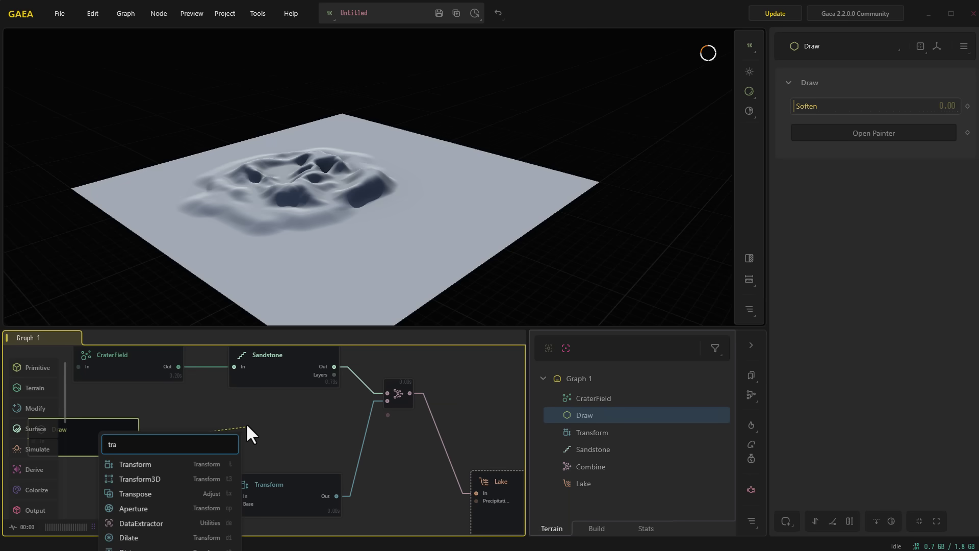
key(Return)
Combine the two Transform outputs and feed the result into the second input of the existing Combine node
drag(311, 444, 272, 433)
drag(299, 485, 299, 486)
drag(275, 474, 186, 470)
drag(377, 450, 350, 392)
Enable the viewport gizmo for the second Transform and shift its shape to Offset Y -0.20
click(251, 419)
click(936, 47)
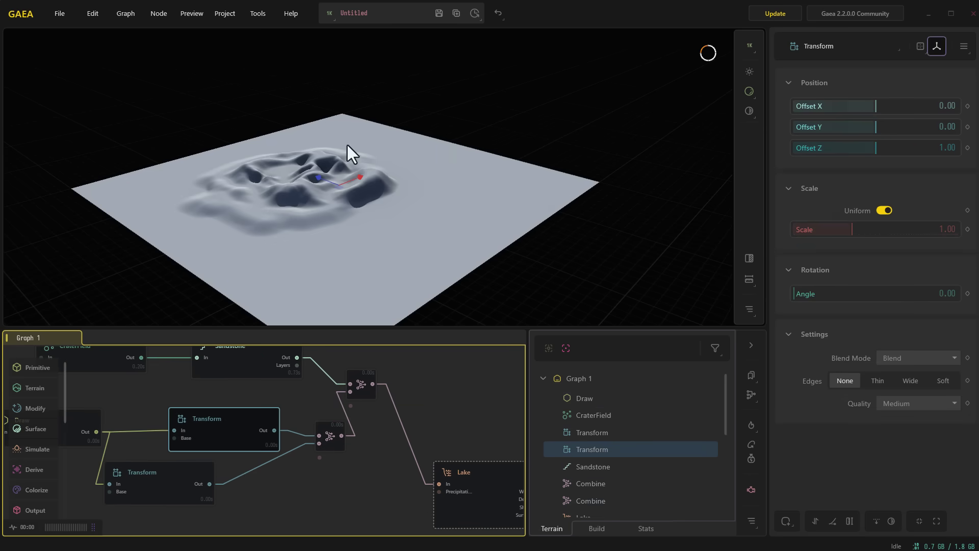
drag(402, 227, 400, 245)
drag(318, 175, 254, 155)
Adjust the second Transform node's Scale and raise its Offset Z for a taller shape
click(173, 479)
click(227, 437)
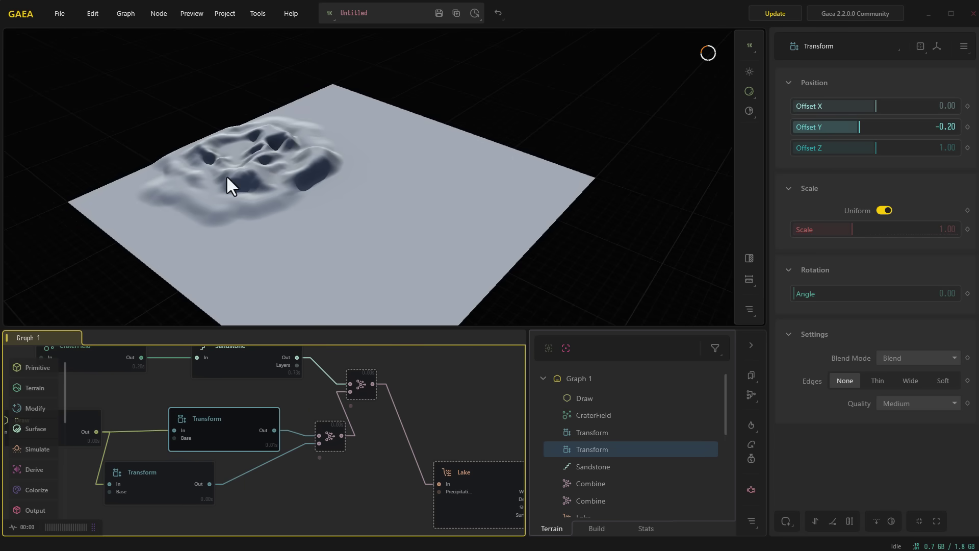
drag(874, 231, 868, 229)
drag(867, 153, 949, 156)
Increase the final Combine node's Ratio and attach a SatMap node beside the Lake node's main output
click(362, 388)
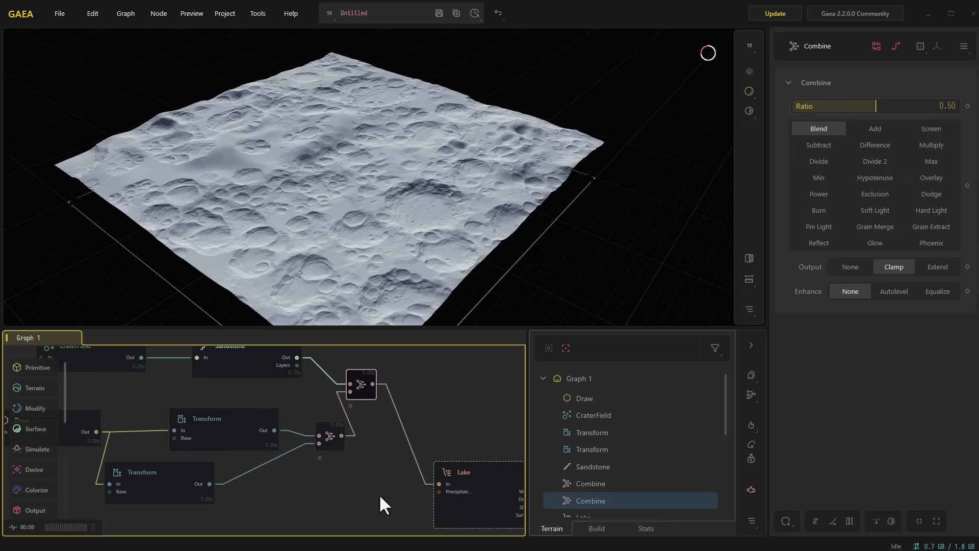
drag(866, 107, 905, 106)
click(251, 439)
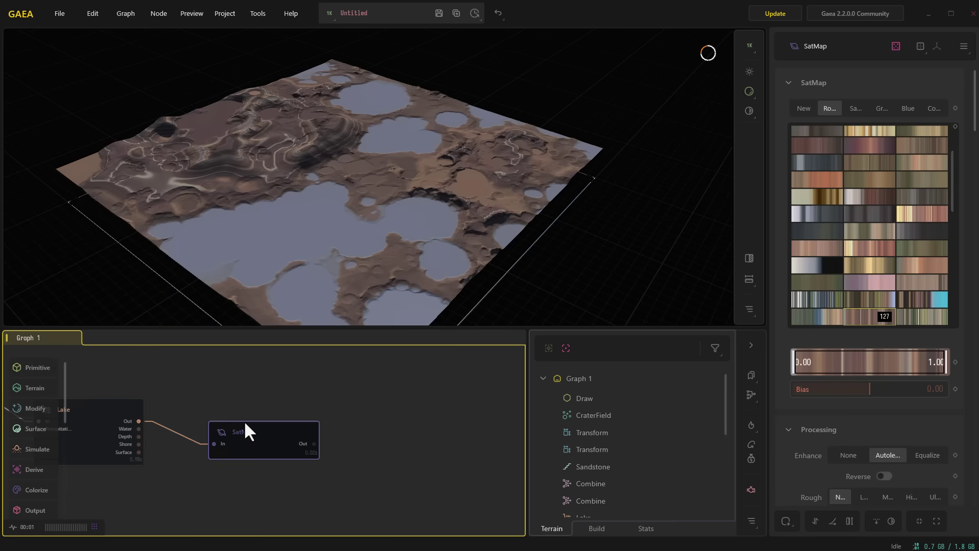
drag(244, 428, 199, 405)
Try several green-category colour presets on the SatMap node and inspect the coloured terrain up close
click(882, 108)
click(869, 145)
click(885, 176)
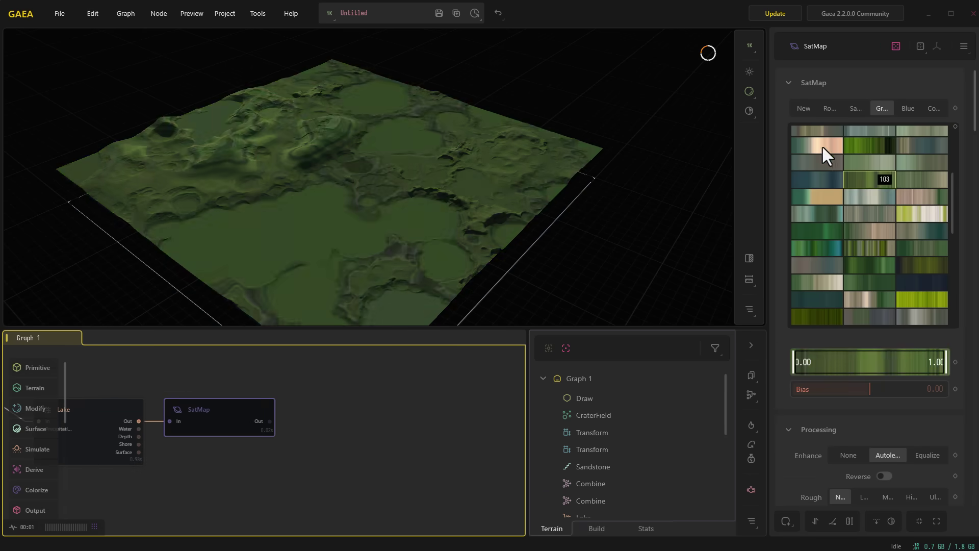
click(822, 145)
drag(425, 195, 382, 212)
scroll(381, 212, up, 5)
middle_drag(381, 212, 383, 188)
drag(383, 187, 374, 212)
scroll(374, 212, down, 5)
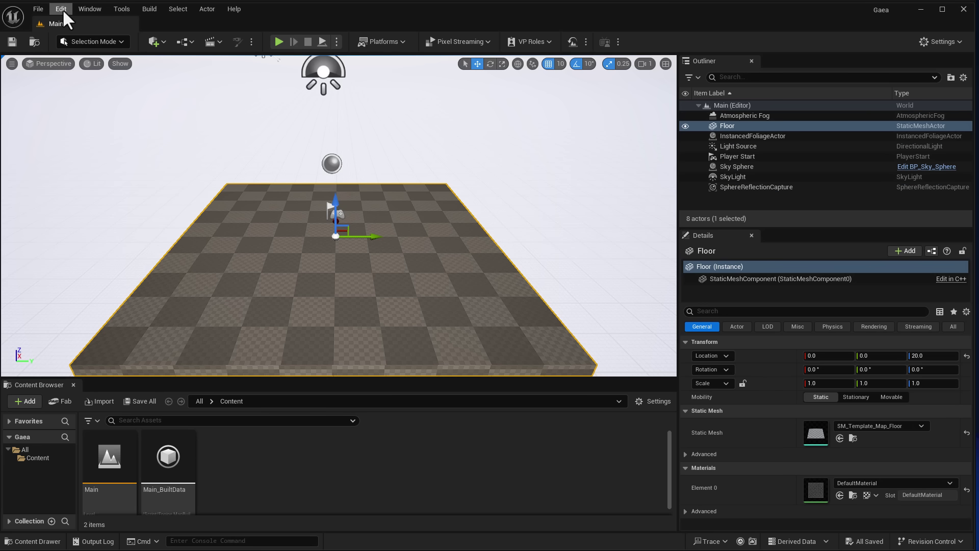
Find the Gaea2Unreal plugin in the project's plugin list and enable it, accepting its beta status
click(61, 9)
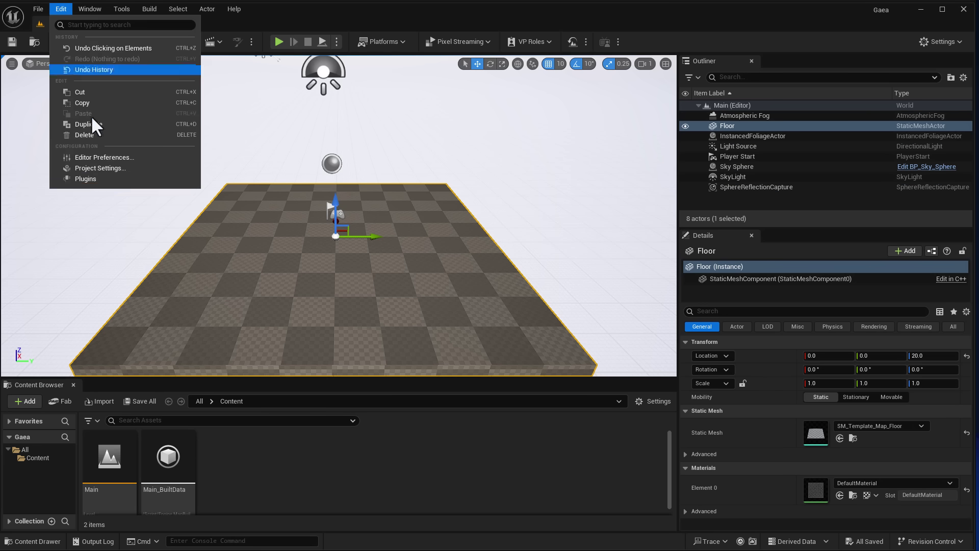
click(77, 179)
text(gaea)
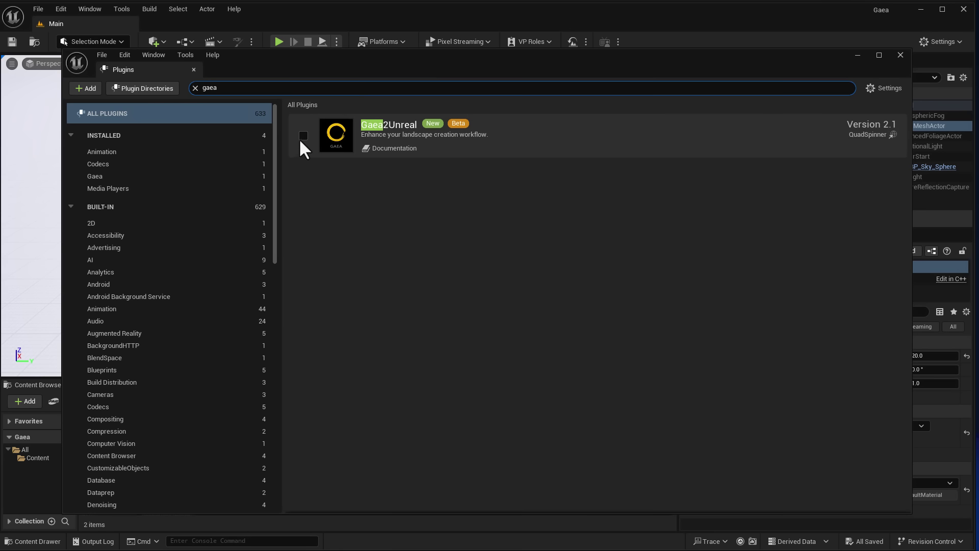
click(303, 136)
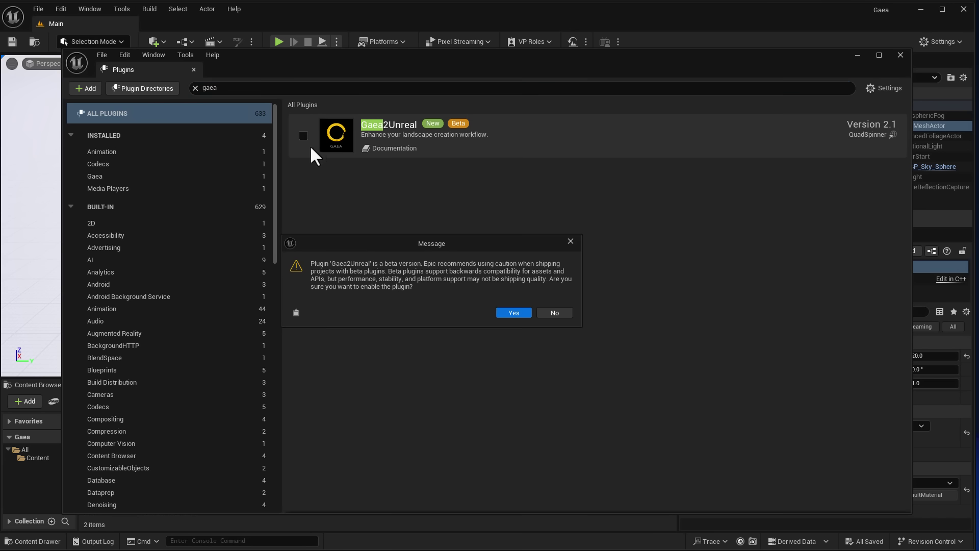
click(513, 313)
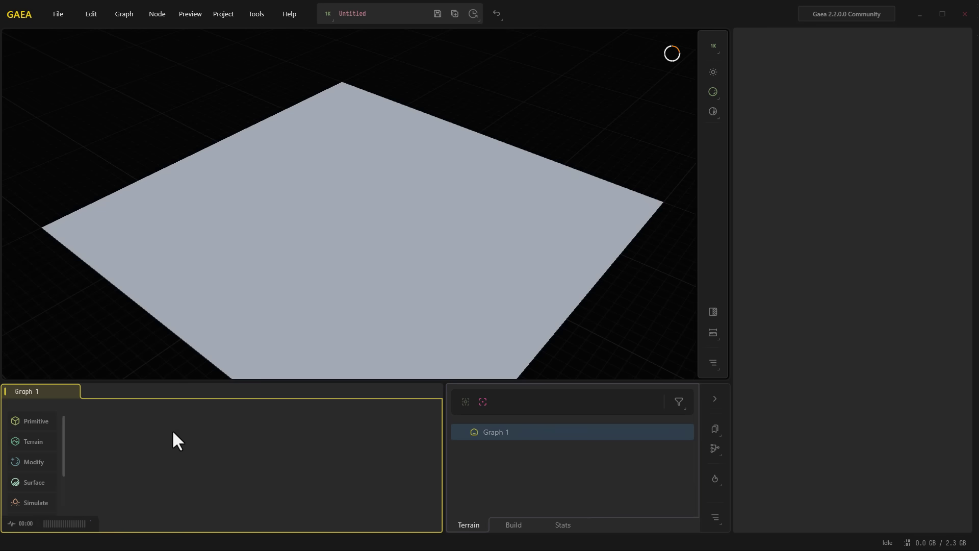
Switch to Gaea and add a Canyon node to the empty graph
key(Tab)
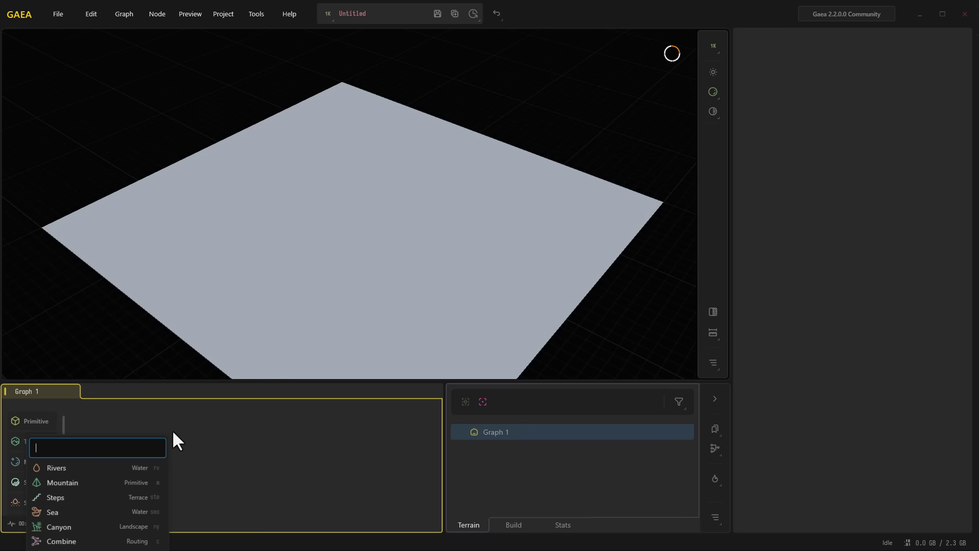
text(ca)
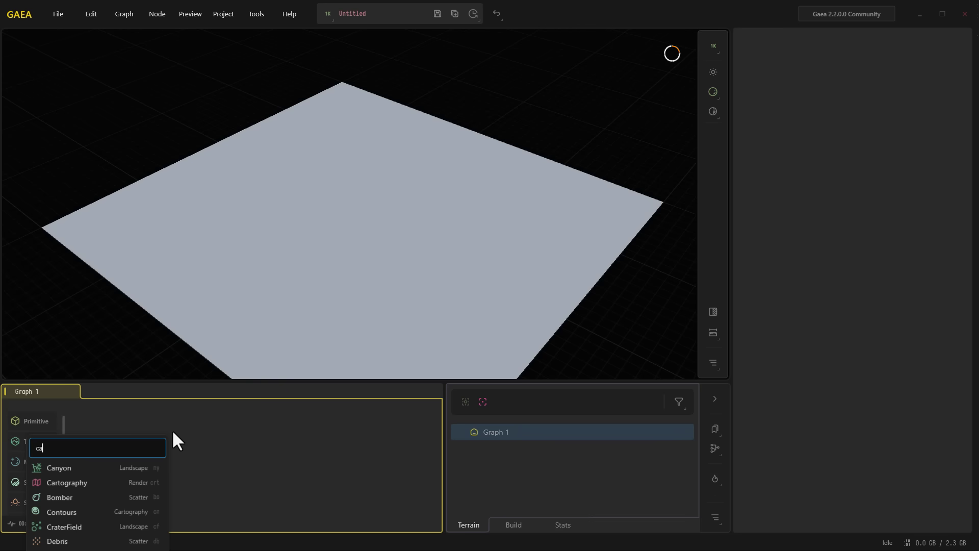
click(139, 468)
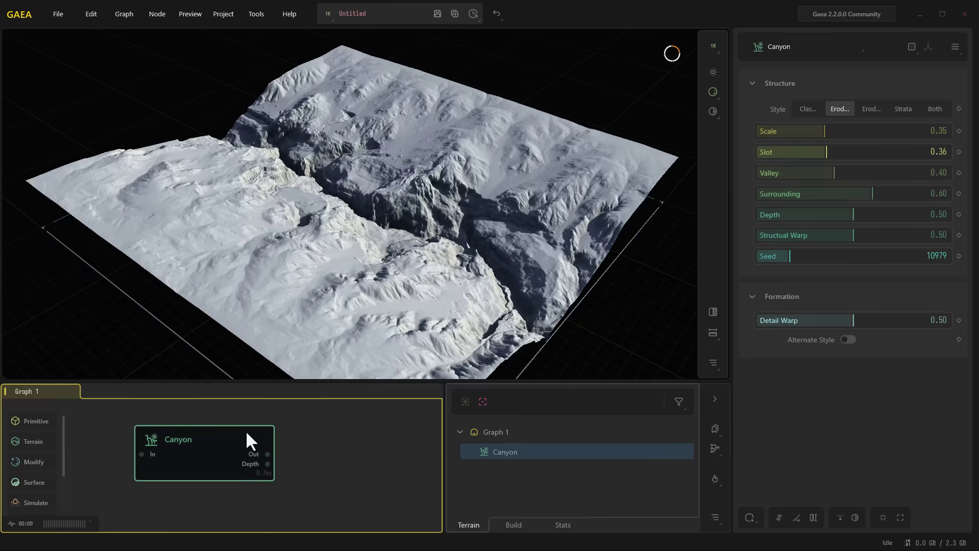
scroll(436, 249, down, 3)
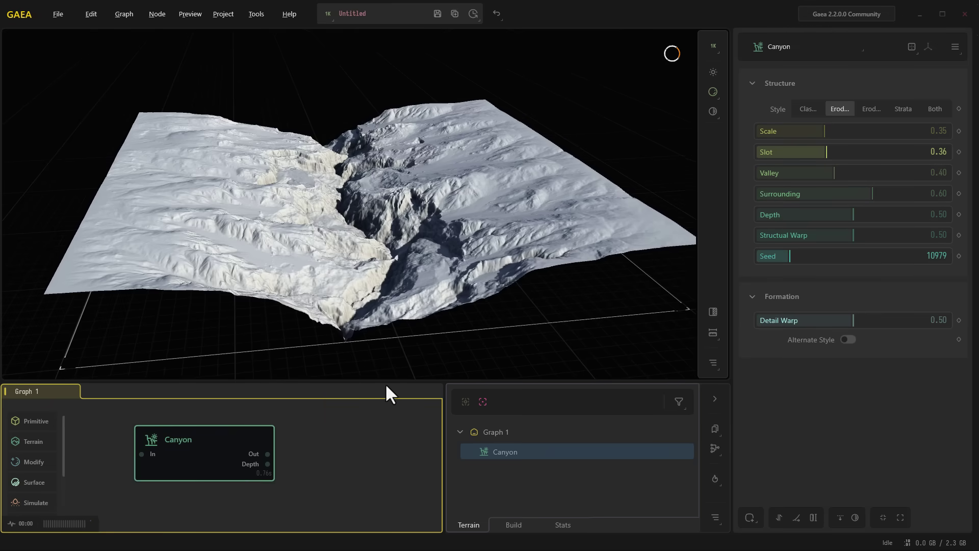
Make the graph area taller and attach a Snow node to the Canyon node's main output
drag(385, 382, 384, 289)
scroll(204, 392, up, 3)
drag(198, 391, 290, 380)
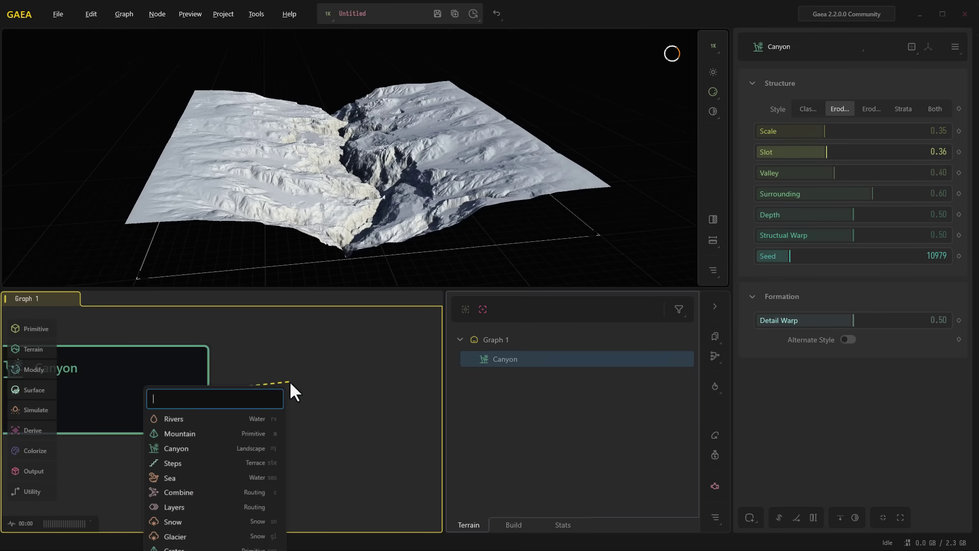
click(176, 520)
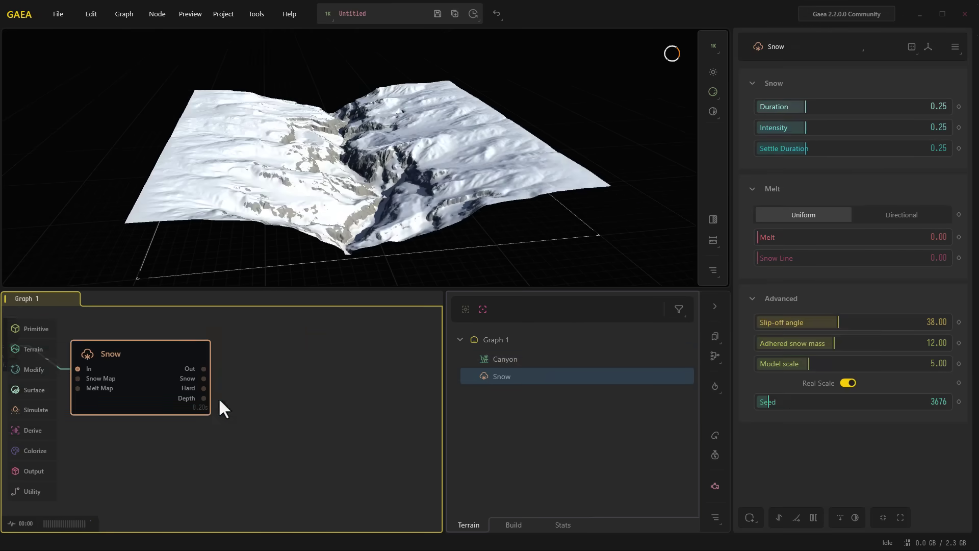
Attach a TextureBase node to the Snow node's main output
middle_drag(219, 398, 275, 410)
drag(262, 381, 322, 379)
text(tezture)
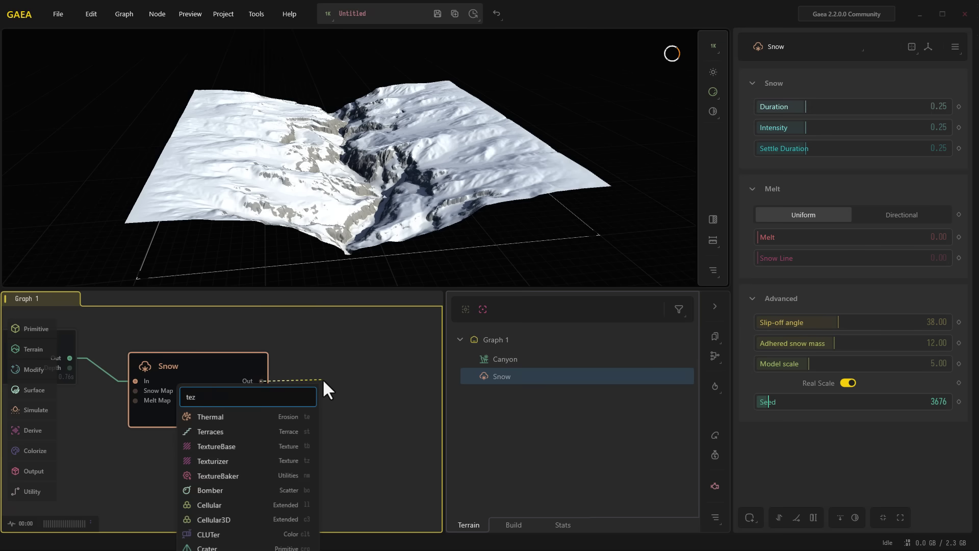
click(259, 445)
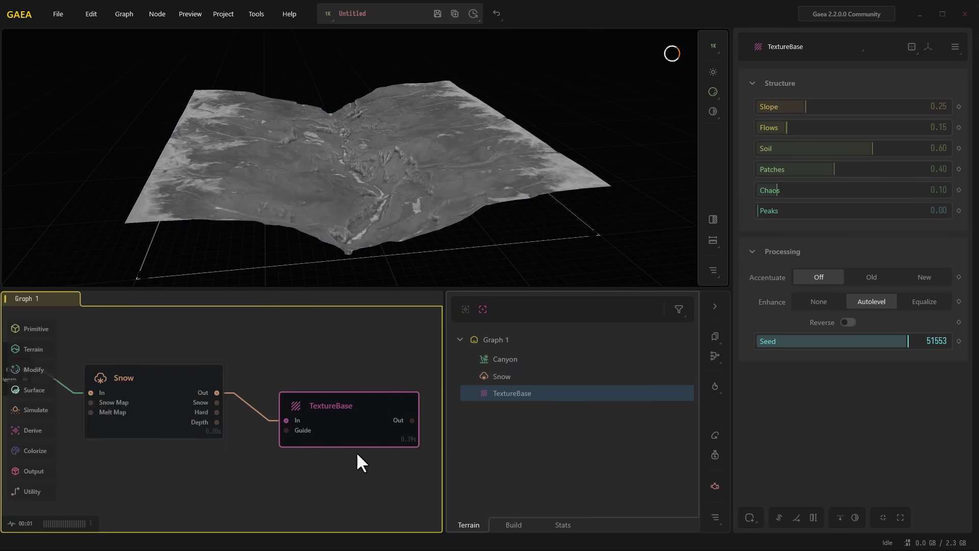
Attach a SatMap node to the TextureBase output and switch its colour presets to the Sand category
drag(243, 427, 307, 417)
text(sat)
click(277, 452)
scroll(330, 114, up, 4)
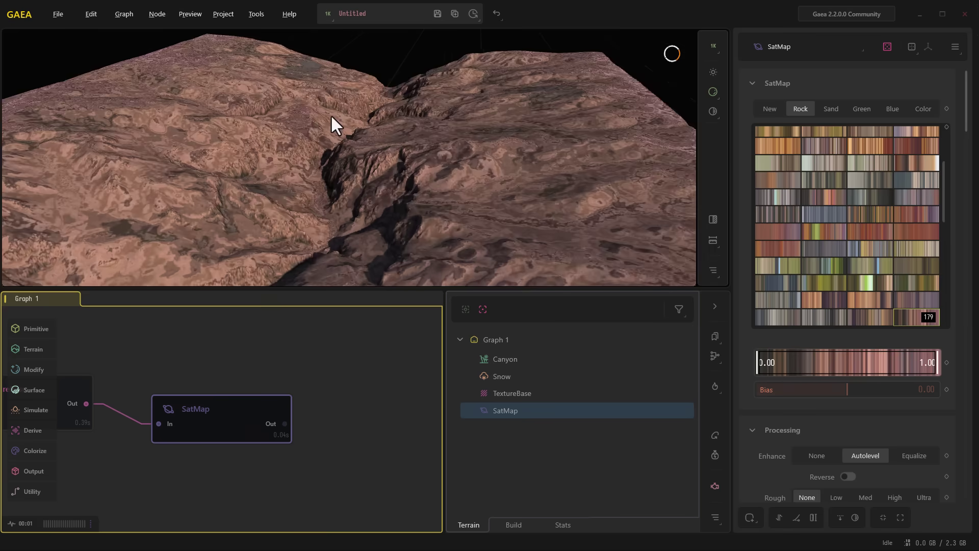
click(831, 109)
scroll(478, 158, up, 1)
scroll(406, 142, down, 3)
drag(406, 142, 372, 316)
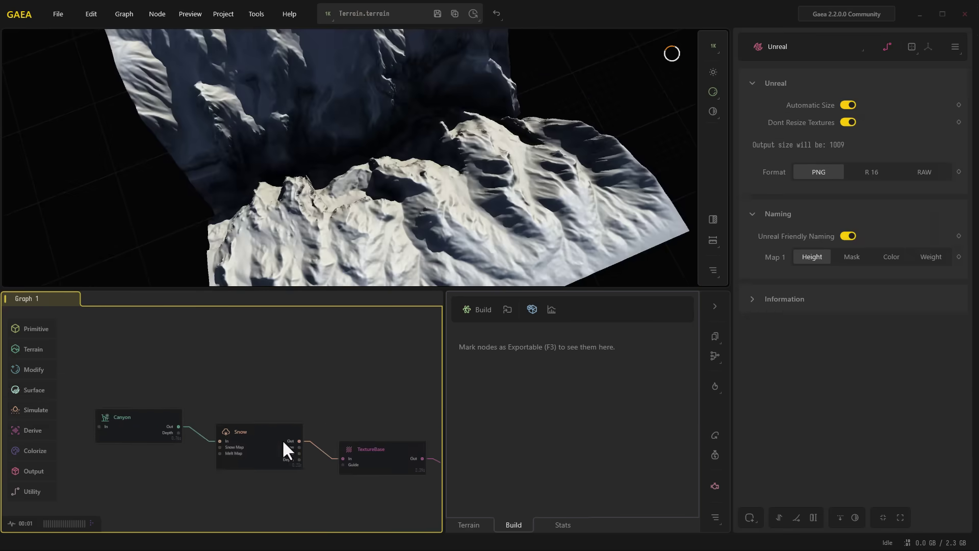
Attach an Unreal export node to the Canyon node's main output
click(281, 449)
click(256, 368)
drag(166, 422, 246, 386)
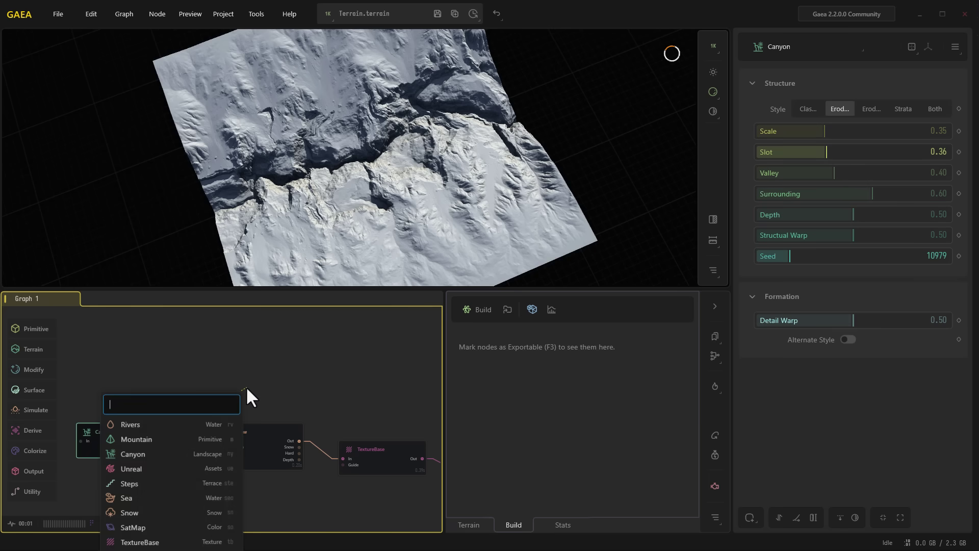
text(unre)
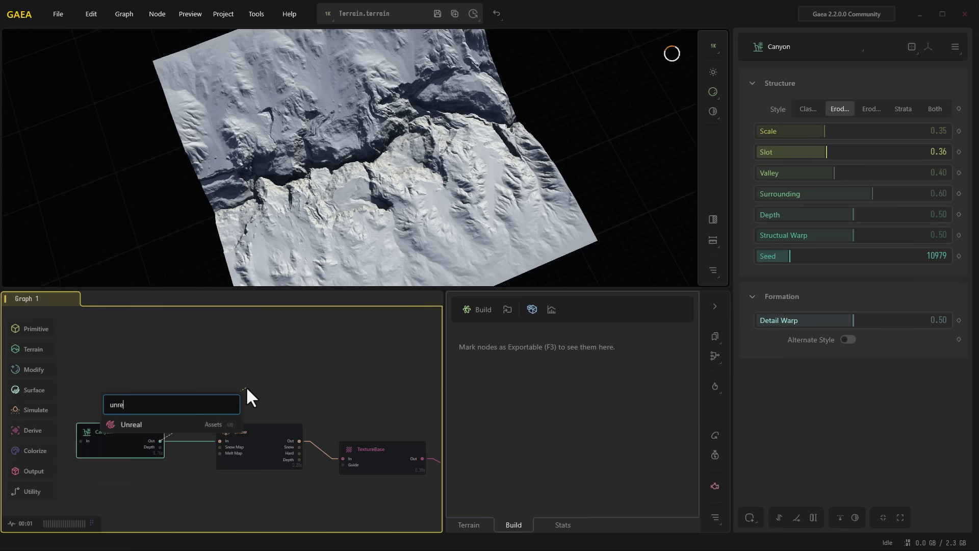
click(191, 423)
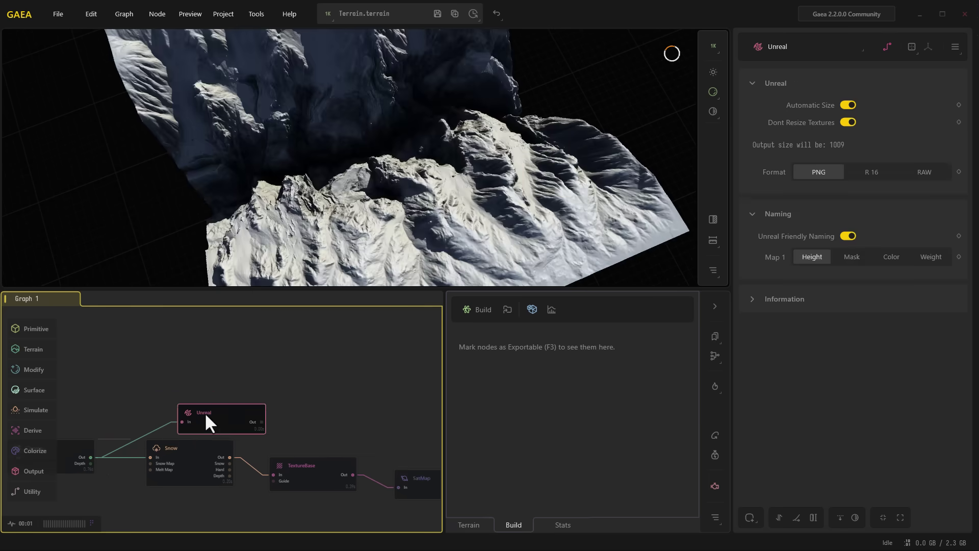
Turn off Automatic Size on the Canyon's Unreal node and use a Target Size of 1009 X 1009
click(848, 104)
click(889, 124)
click(757, 186)
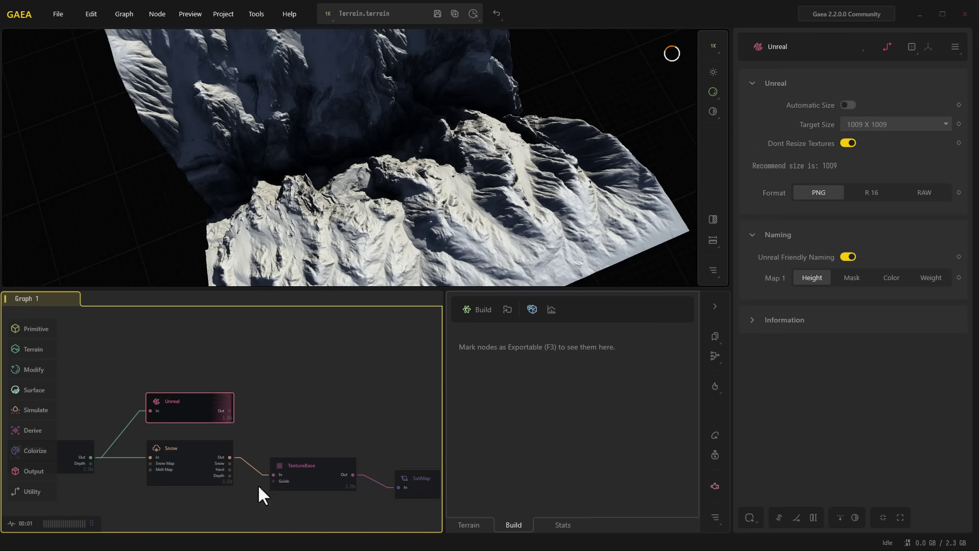
click(246, 430)
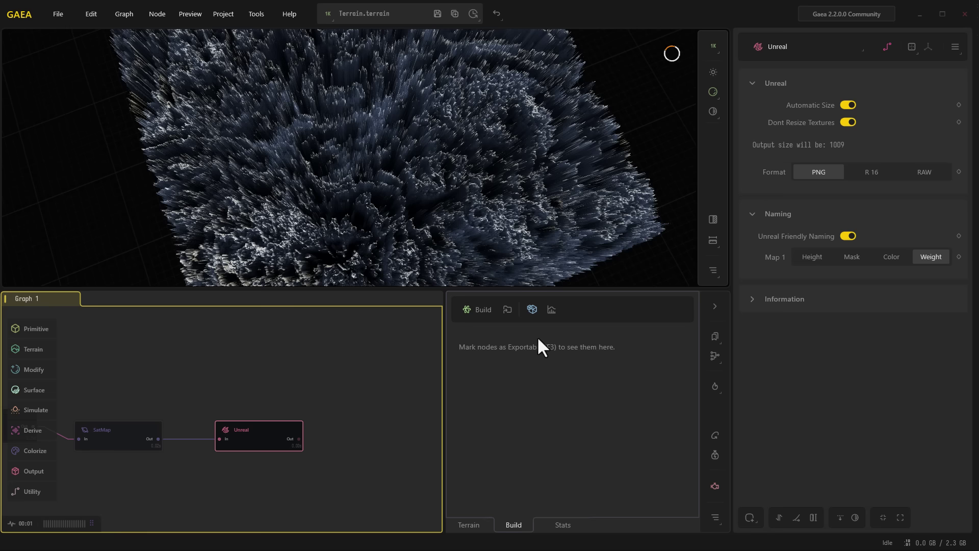
Turn off Automatic Size on the SatMap's Unreal node, with Target Size 1009 X 1009
click(848, 105)
click(890, 124)
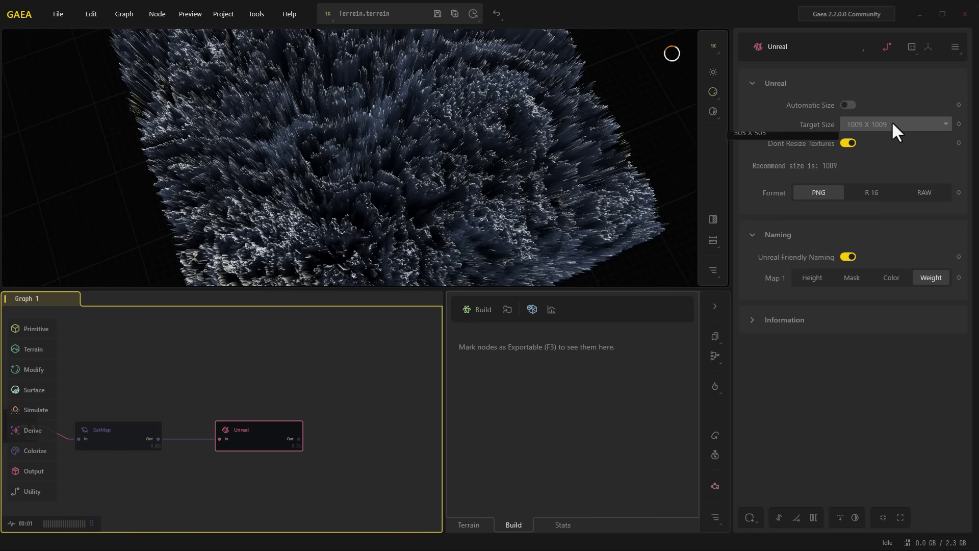
click(892, 123)
middle_drag(263, 415, 485, 387)
middle_drag(256, 354, 336, 391)
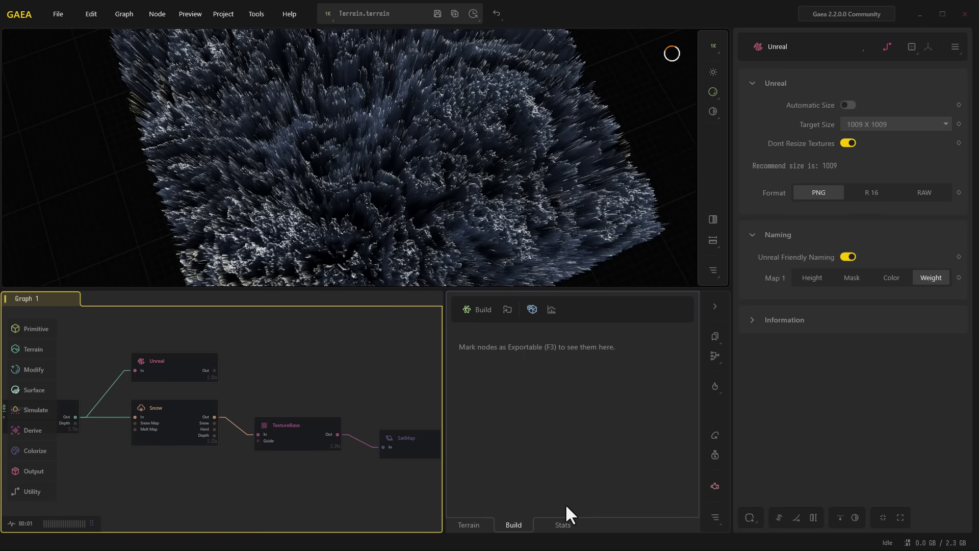
Build and export the whole terrain at 1K (1024) resolution from the build settings
click(469, 524)
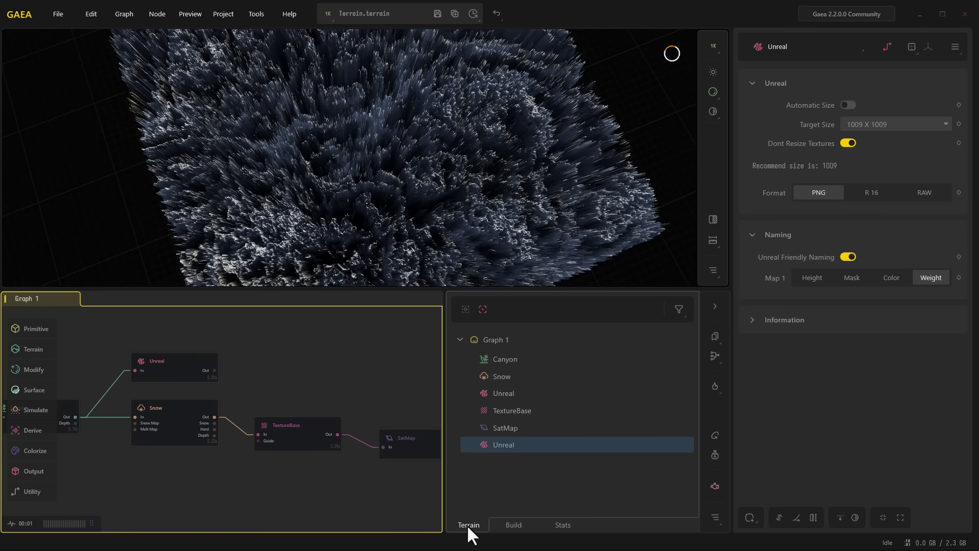
click(525, 523)
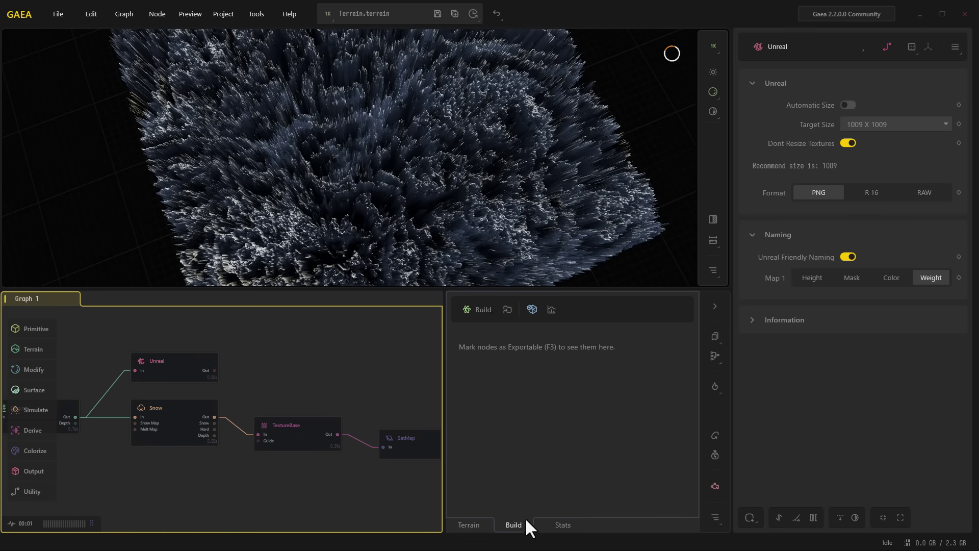
click(532, 308)
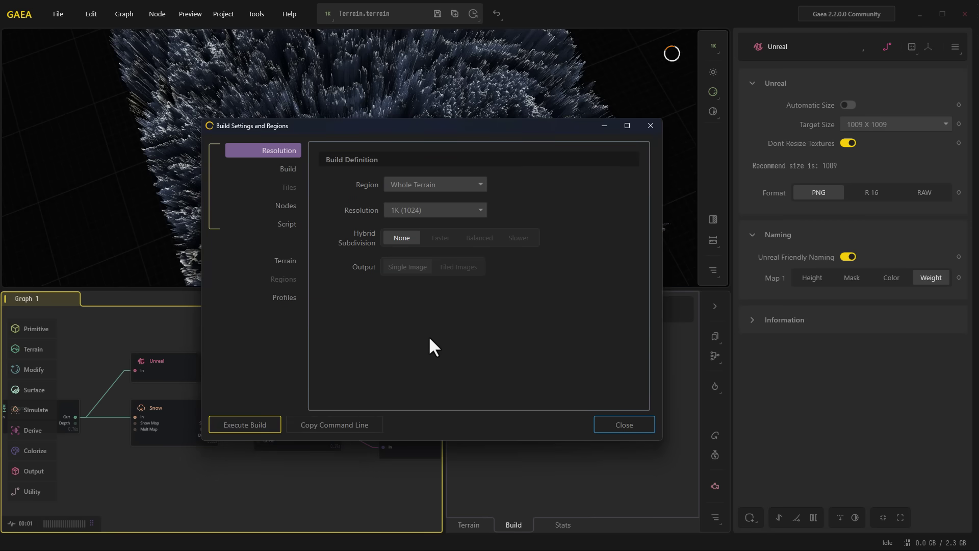
click(249, 426)
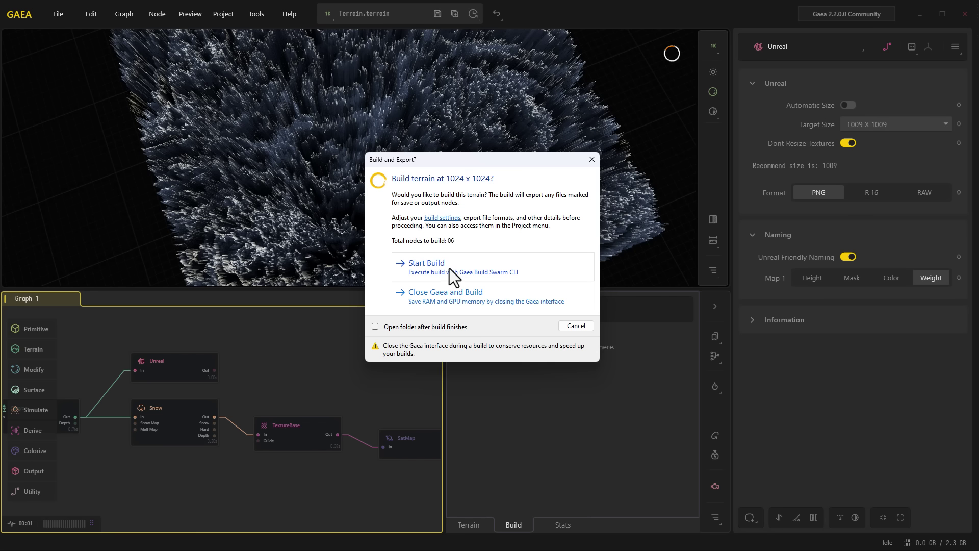
click(451, 268)
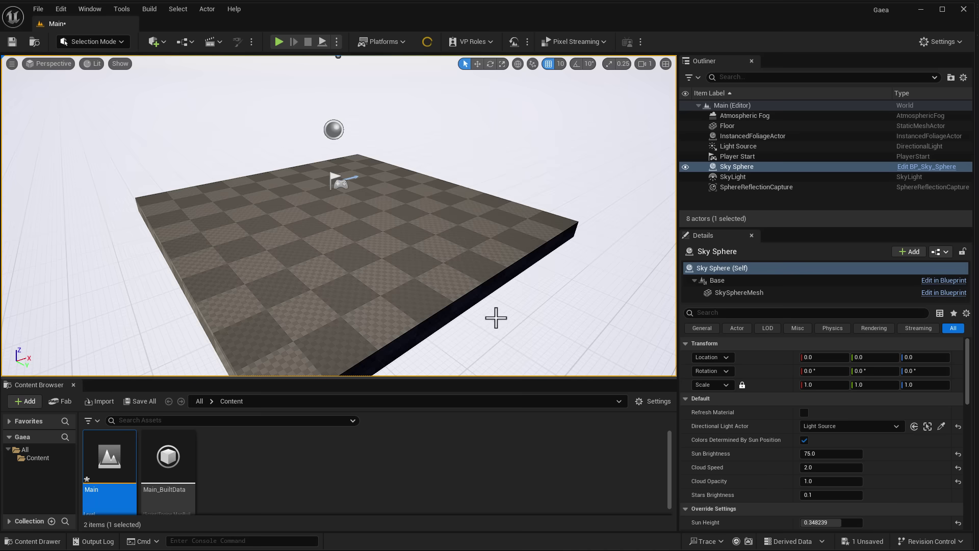
Switch to Unreal Engine and start a heightmap import in the Gaea Landscape Importer
right_drag(495, 318, 495, 318)
alt+drag(496, 318, 496, 317)
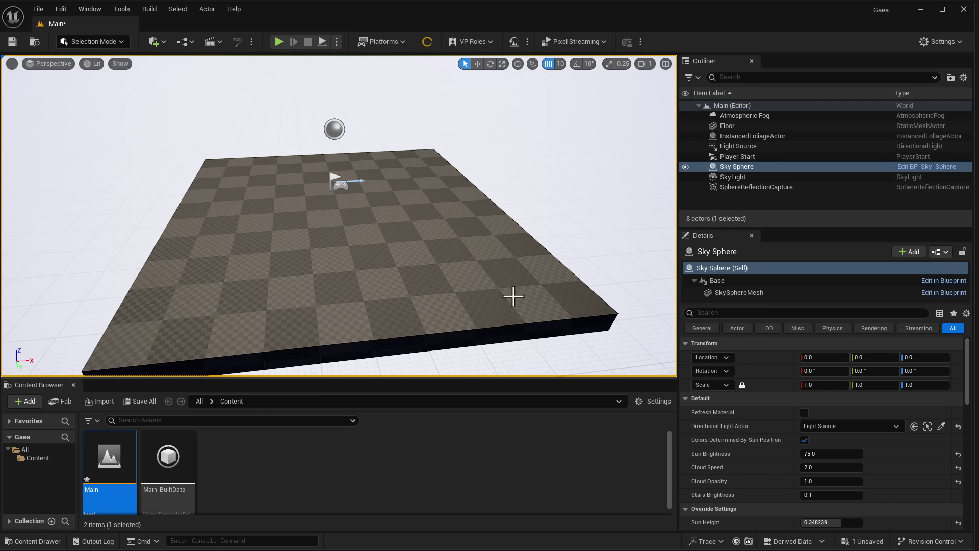
click(426, 41)
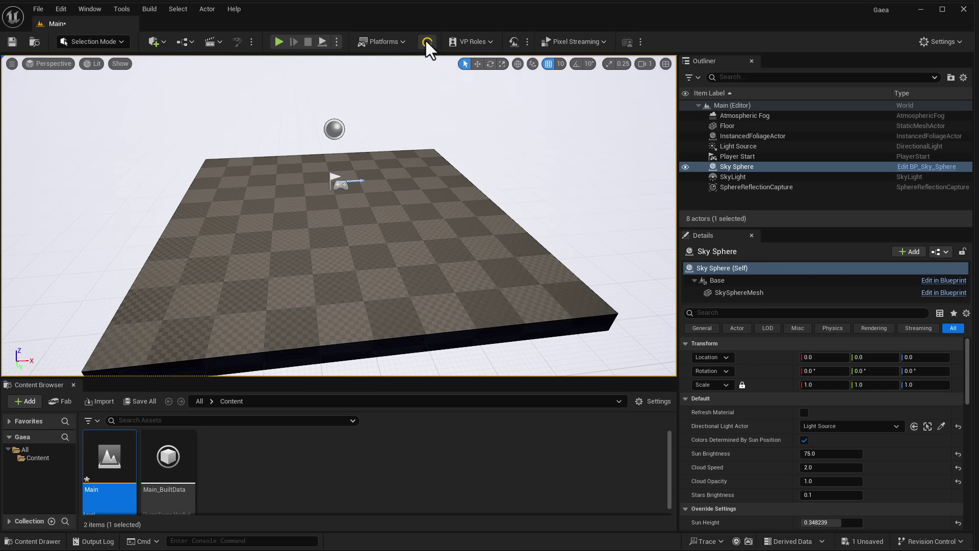
click(388, 382)
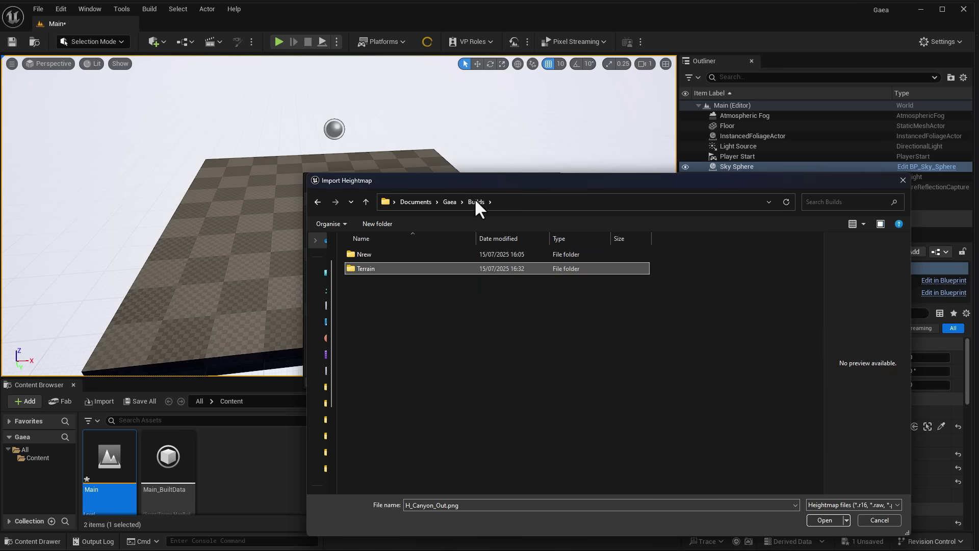
Import H_Canyon_Out.png from the Terrain build folder 002 as the heightmap and create the landscape
double_click(376, 268)
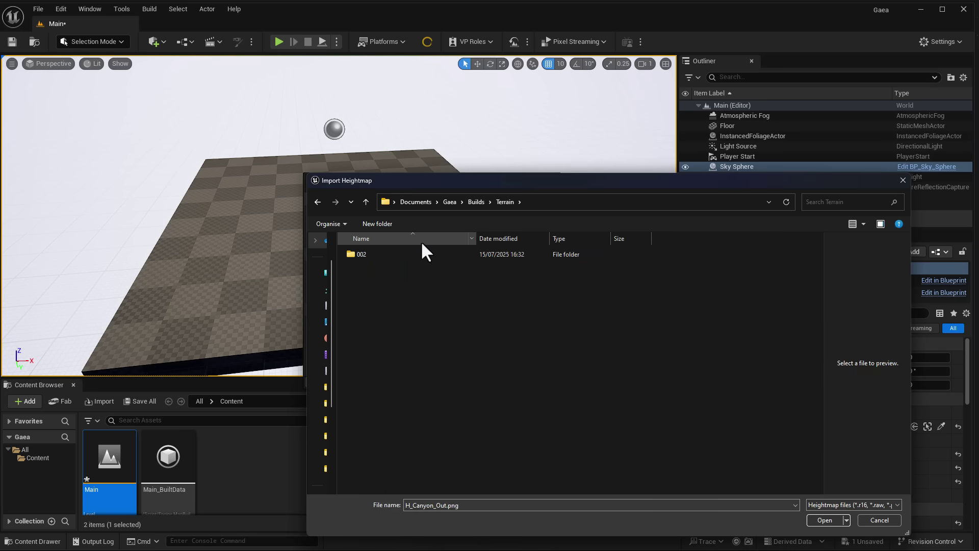
drag(454, 183, 273, 132)
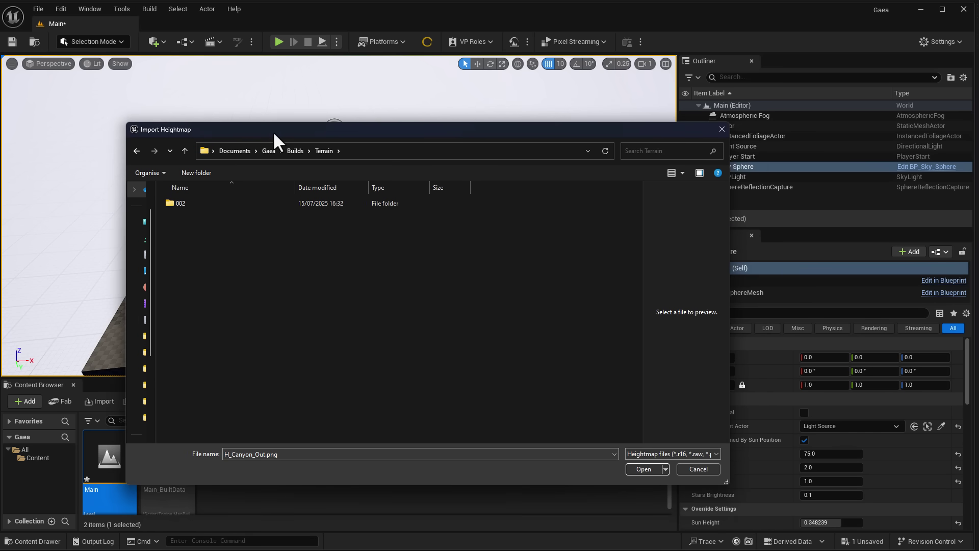
double_click(215, 202)
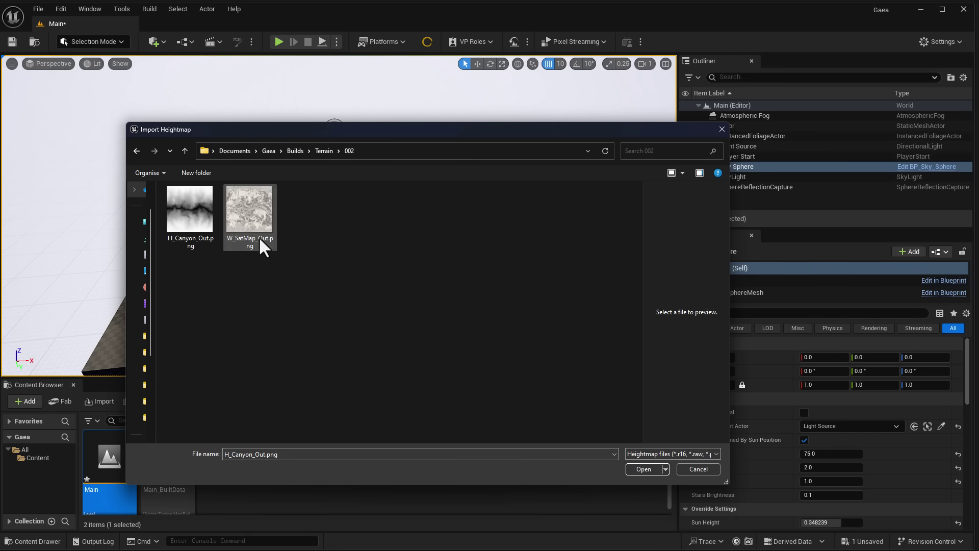
click(203, 221)
drag(643, 331, 421, 316)
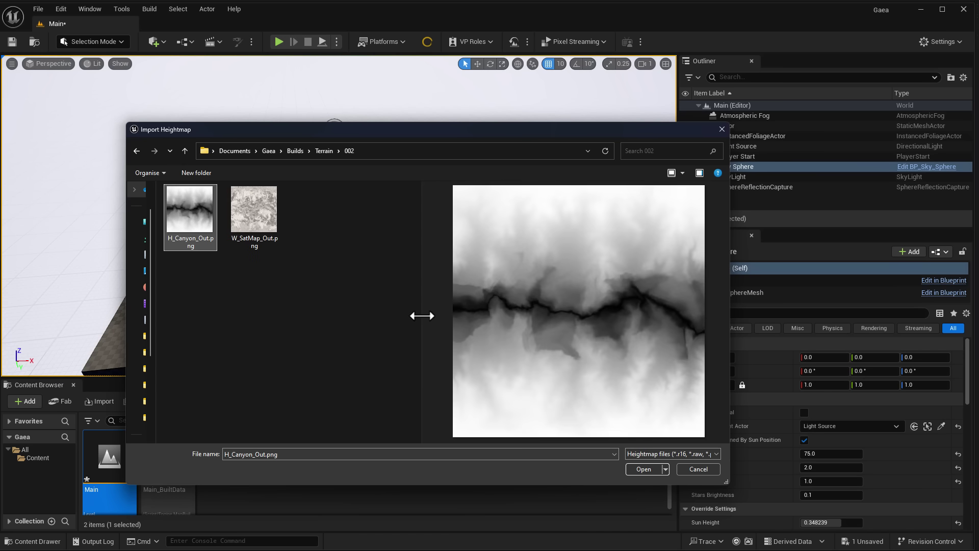
click(645, 469)
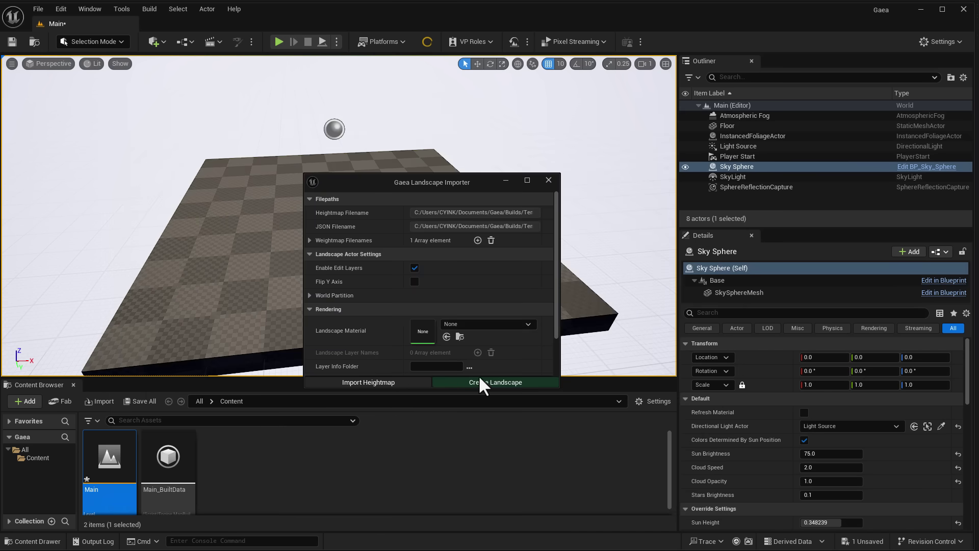
click(505, 384)
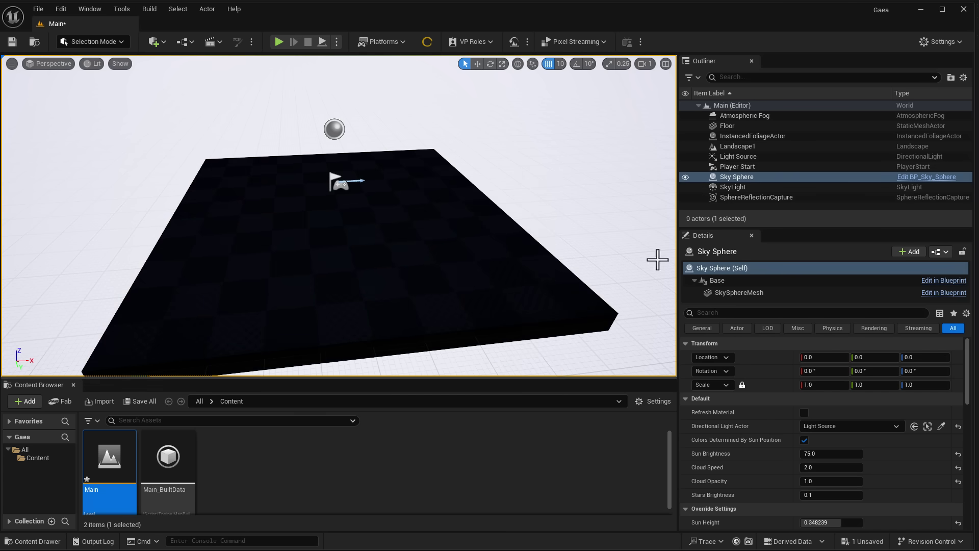
Select the Landscape1 actor and frame the imported canyon terrain in the viewport
click(754, 145)
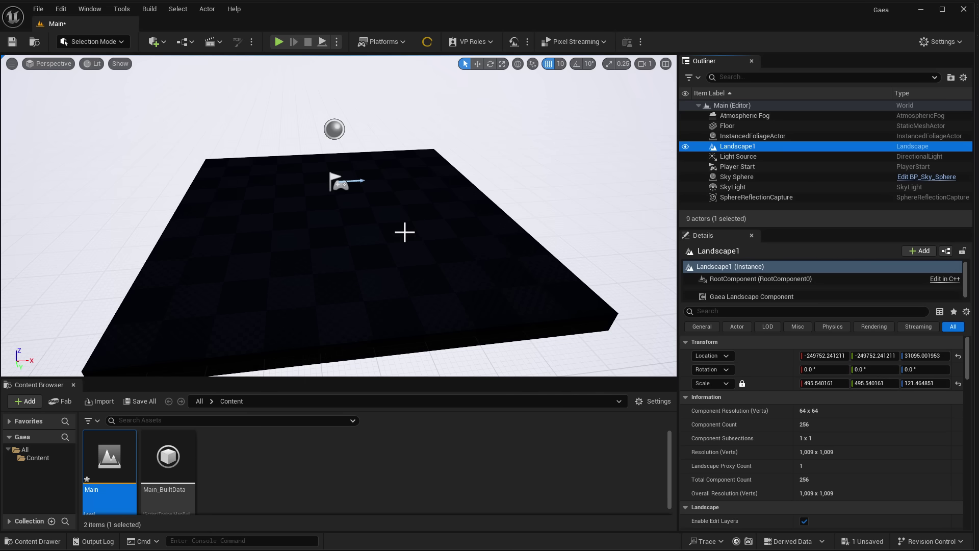
key(f)
alt+drag(256, 254, 439, 244)
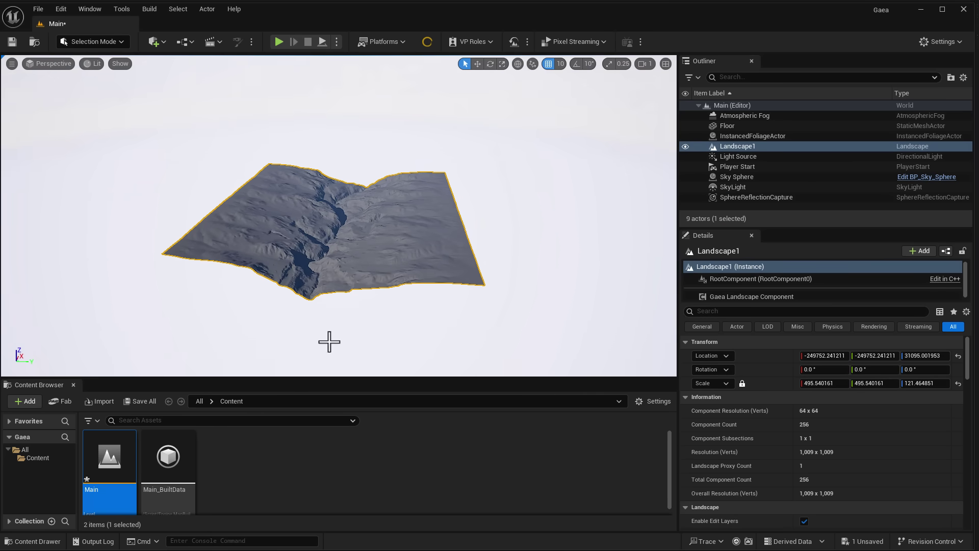
Set Landscape1's X scale to 4 with proportions locked, and frame the resized landscape in the viewport
click(744, 384)
click(743, 383)
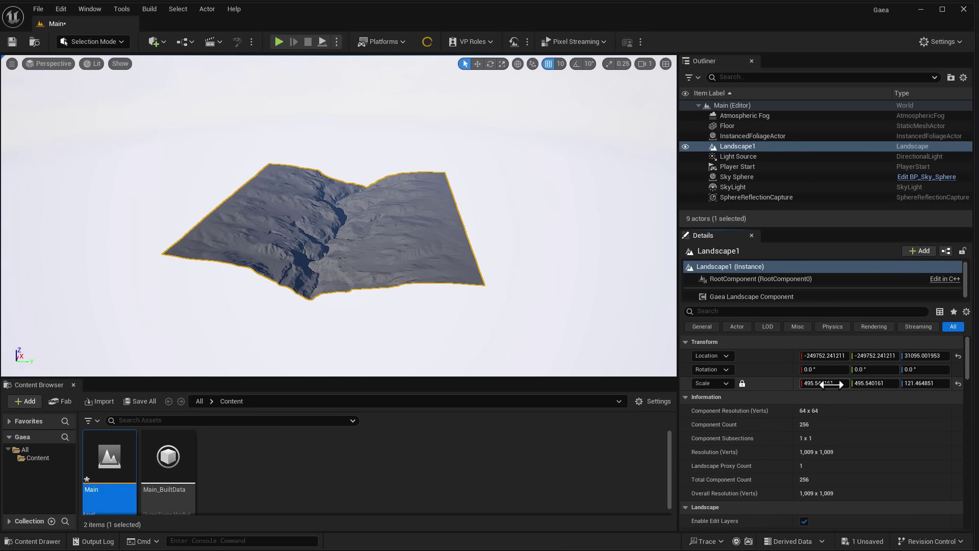
click(822, 384)
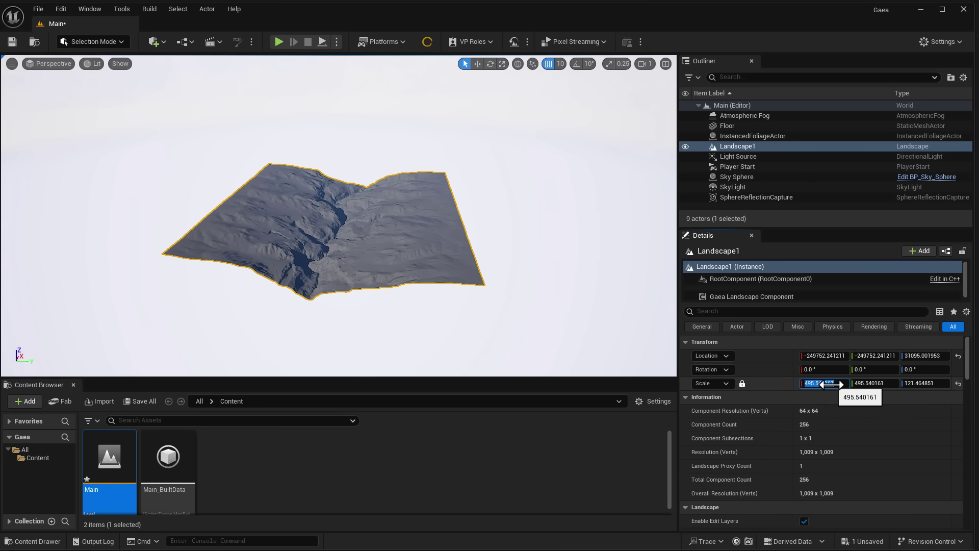
text(4)
key(Return)
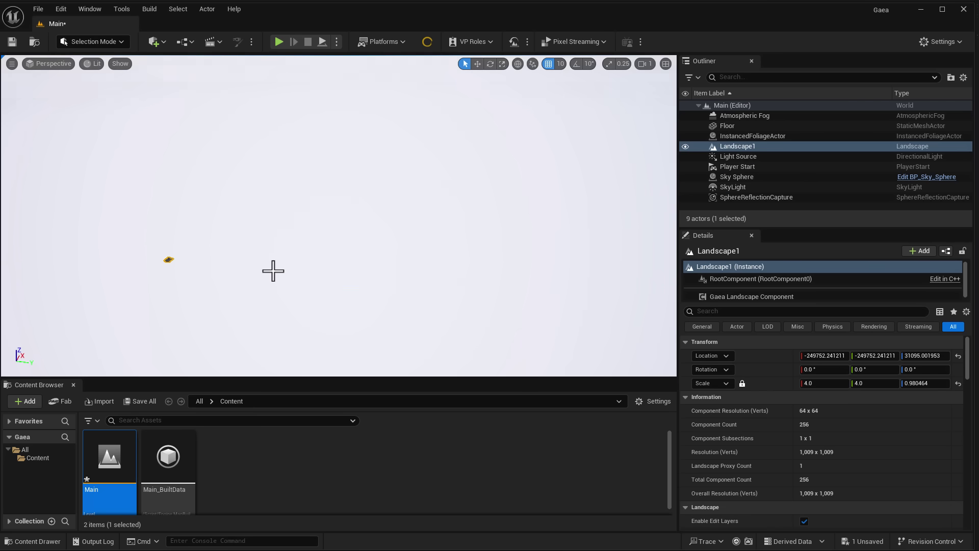
key(f)
mouse_move(320, 262)
alt+mouse_down()
mouse_move(301, 296)
mouse_move(312, 219)
mouse_move(320, 249)
alt+mouse_up()
alt+right_drag(319, 258, 488, 273)
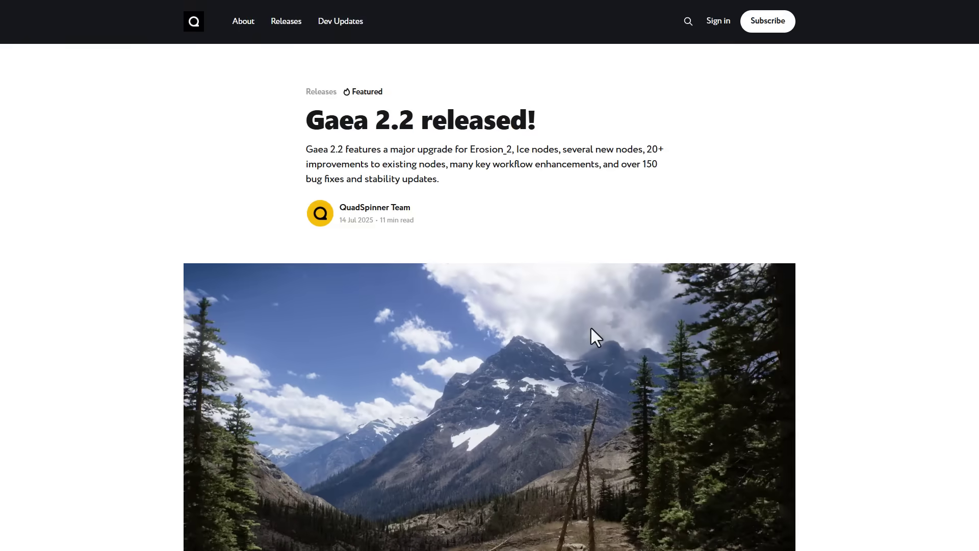
Examine the Gaea 2.2 release article's sections on selective precipitation, Glacier, Snowfield, Single Craters and Debris
scroll(592, 328, down, 6)
scroll(592, 327, down, 20)
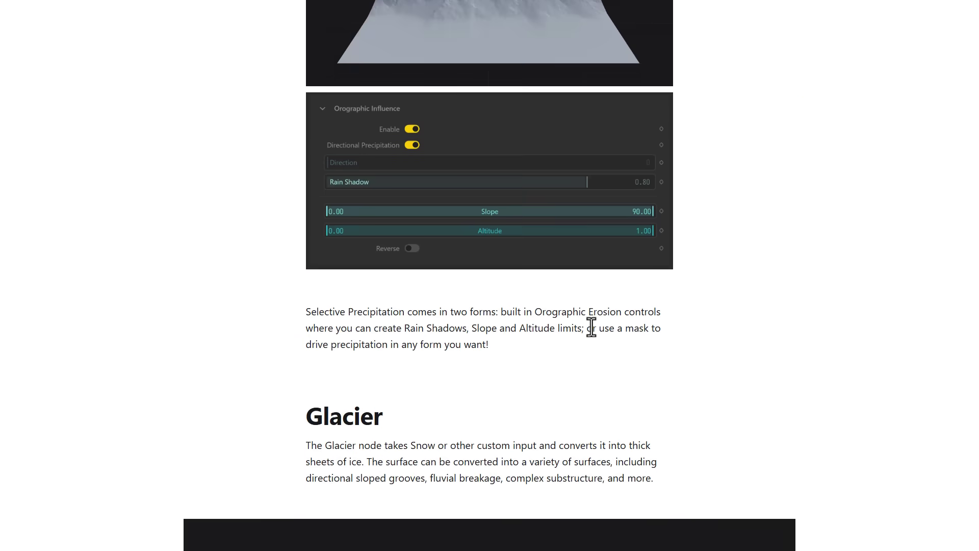
scroll(592, 327, down, 10)
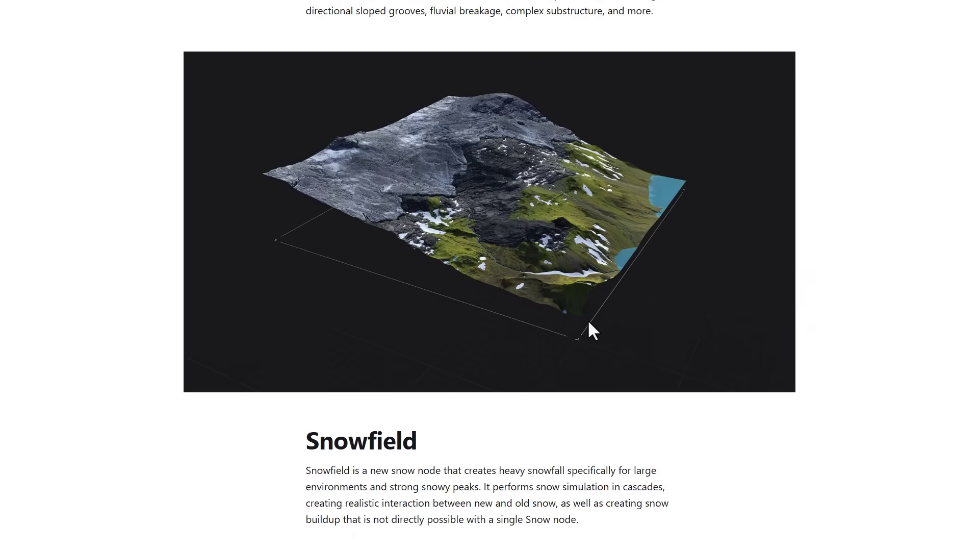
scroll(589, 322, down, 18)
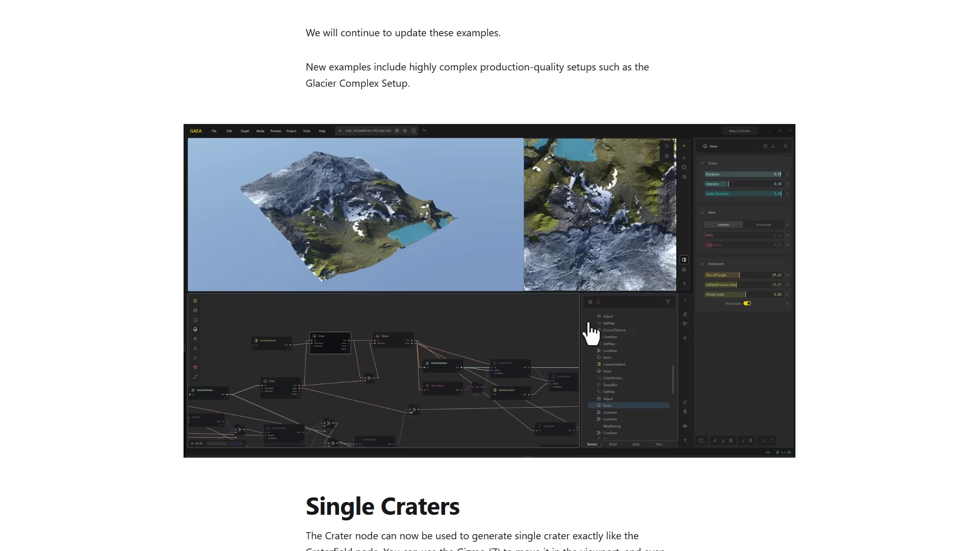
scroll(591, 334, down, 8)
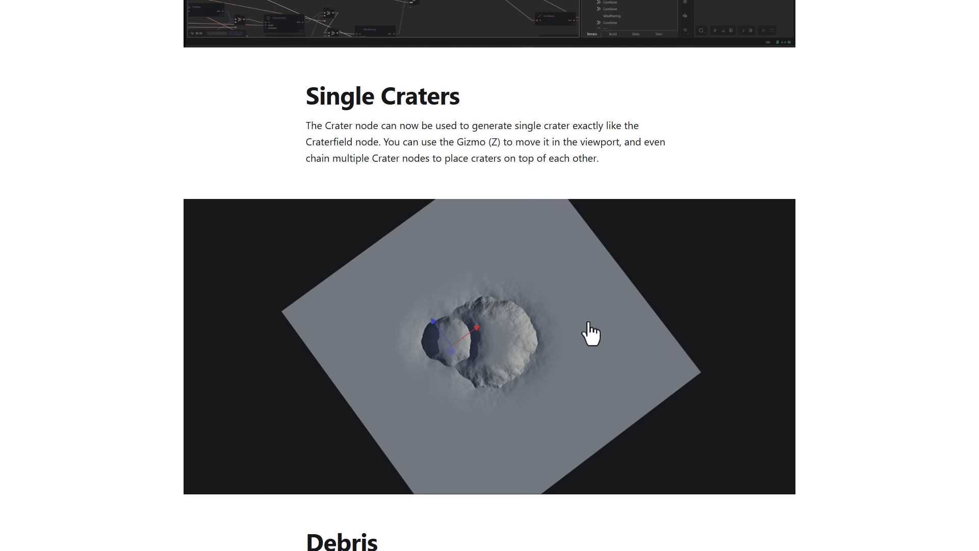
scroll(579, 336, down, 7)
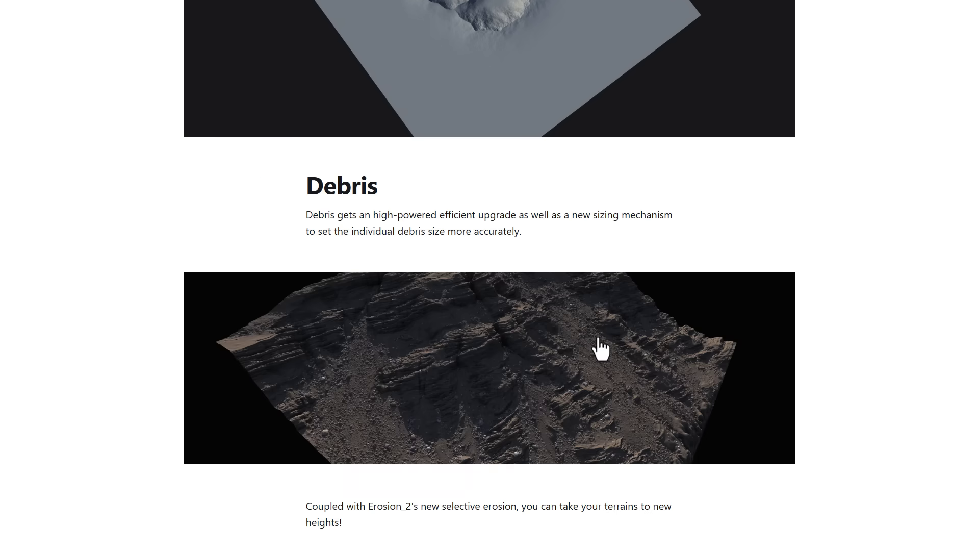
scroll(601, 347, up, 4)
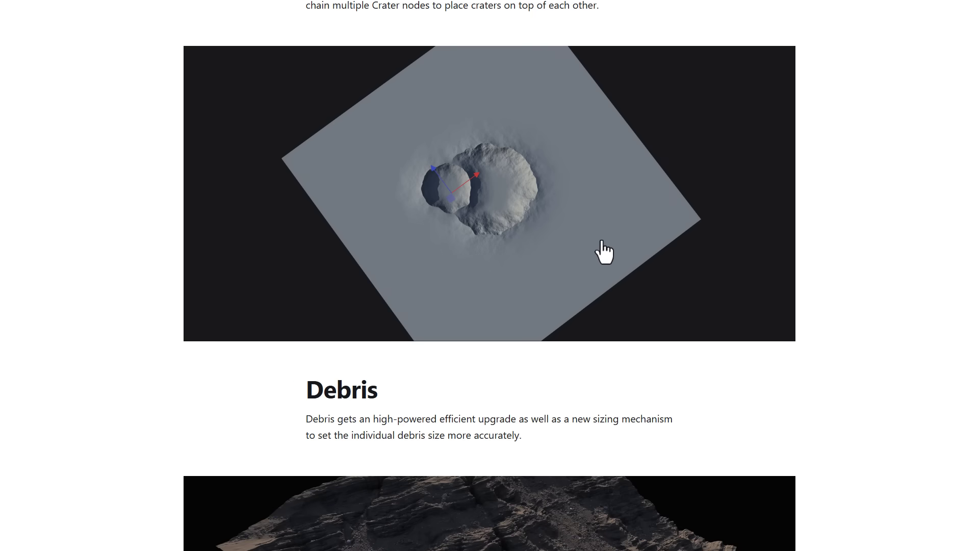
scroll(605, 252, down, 5)
Examine the release article's sections on Trees + Shrubs, Colorized Mask Previews, new nodes, node updates and Bridge Updates
scroll(480, 295, down, 8)
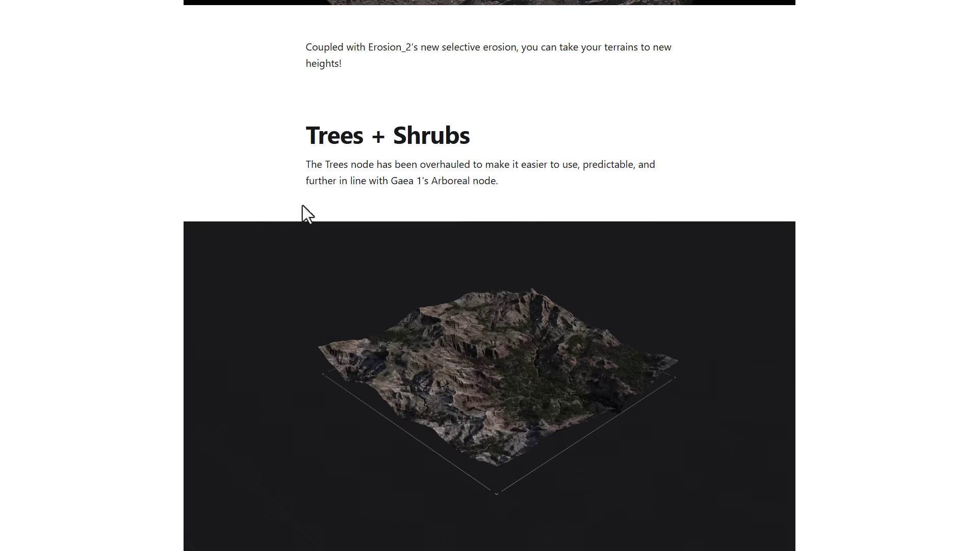
scroll(533, 190, down, 8)
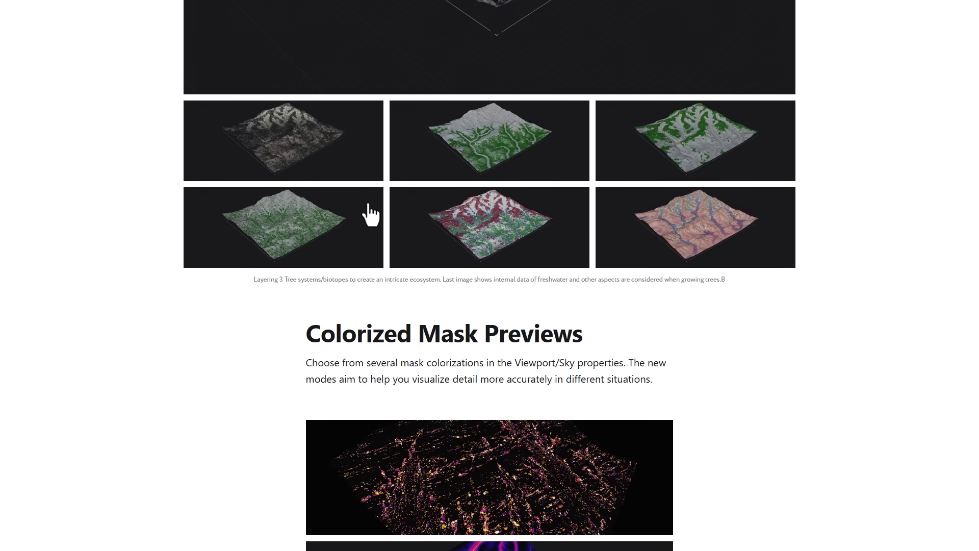
scroll(388, 180, down, 8)
scroll(388, 180, down, 8)
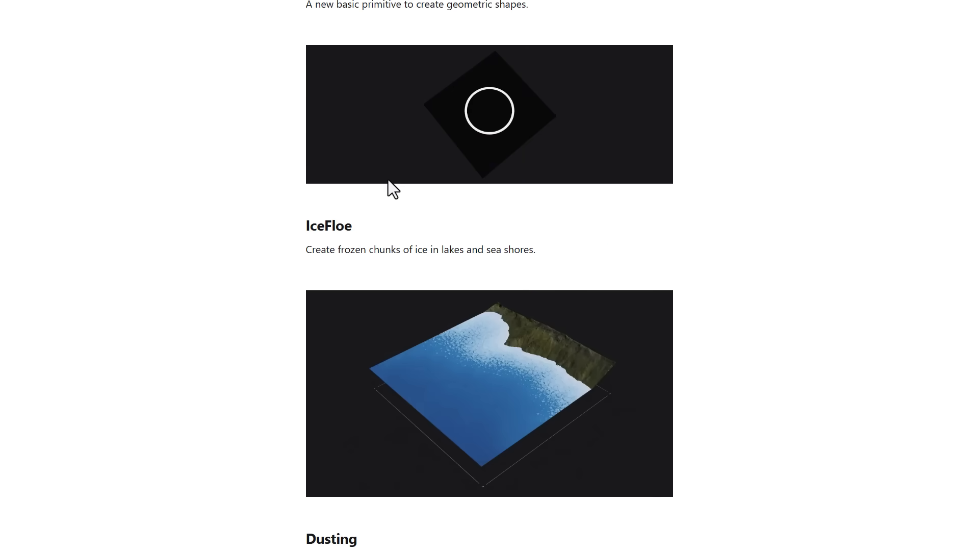
scroll(389, 180, down, 8)
scroll(388, 184, down, 20)
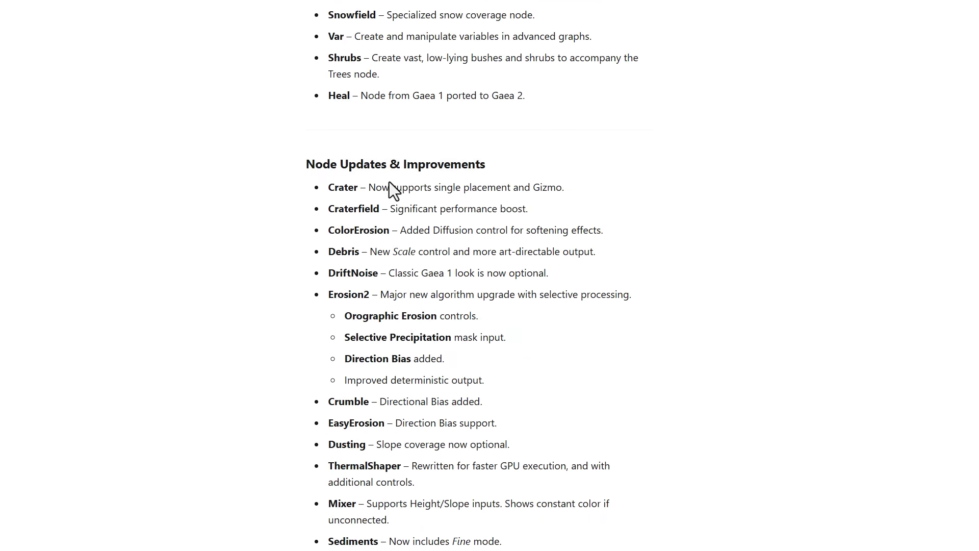
scroll(389, 181, down, 18)
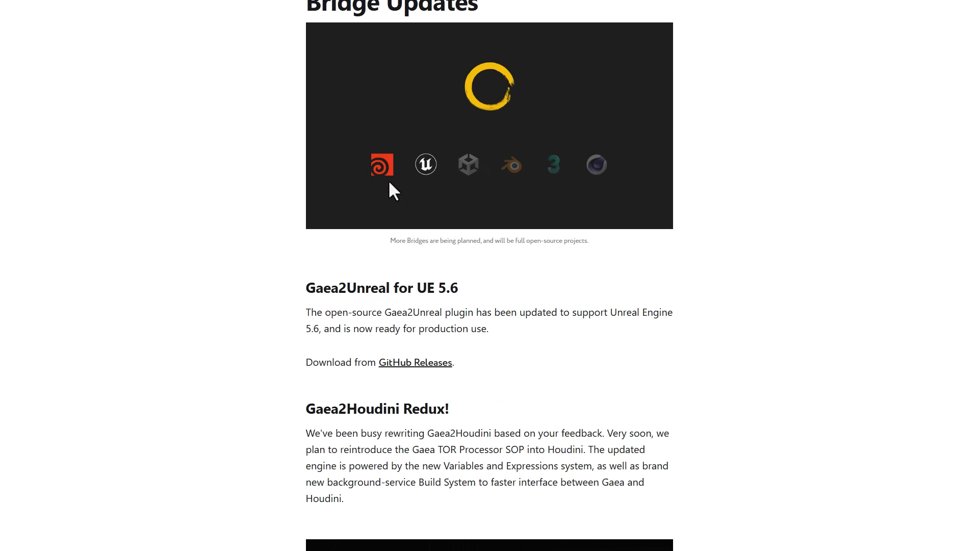
scroll(392, 204, up, 3)
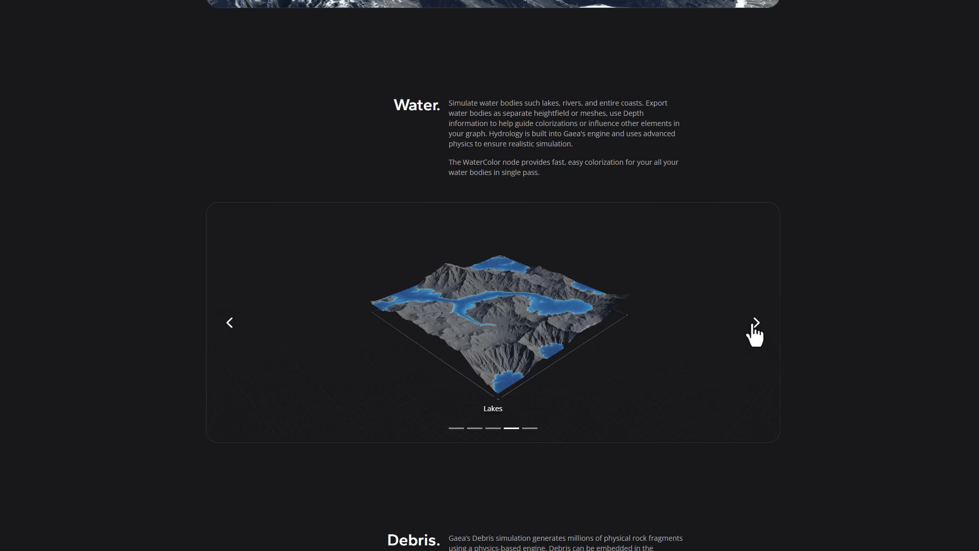
Browse the simulation showcases on the Gaea website, including the Water and Debris sections and their image carousels
scroll(886, 341, down, 20)
click(756, 219)
click(756, 218)
click(757, 218)
scroll(764, 235, down, 20)
scroll(716, 270, up, 20)
scroll(702, 293, down, 1)
Open the Color page and the Workflow page, and examine the 2D Viewport and Render Modes sections
click(456, 77)
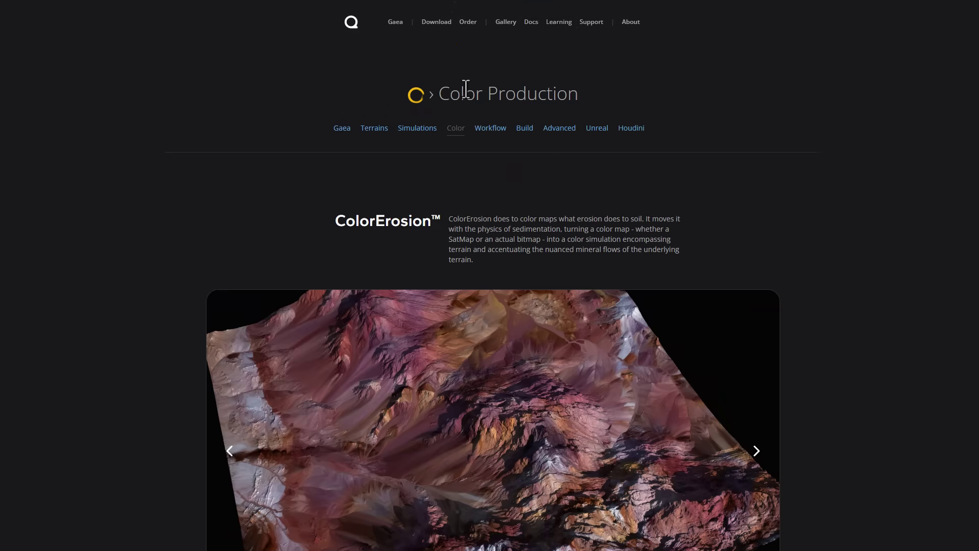
click(493, 133)
scroll(696, 241, down, 12)
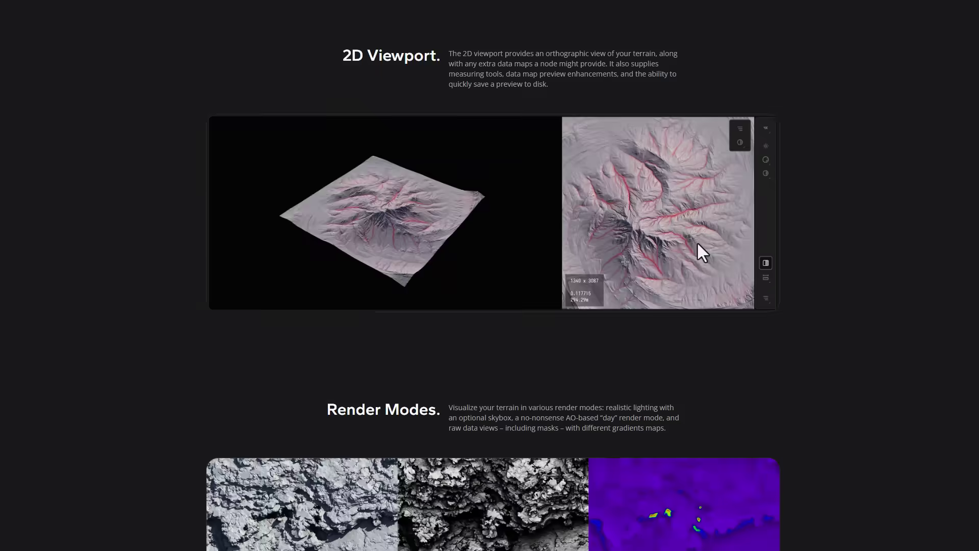